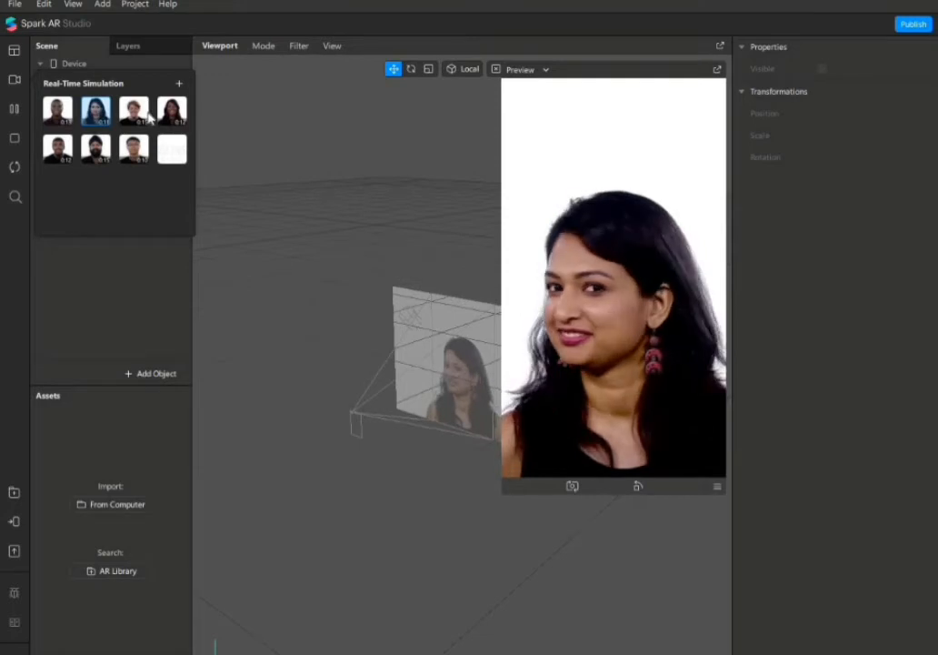
# Try several sample people in the real-time simulation, settle on the woman with short red hair, and pause and resume her video
pyautogui.click(149, 114)
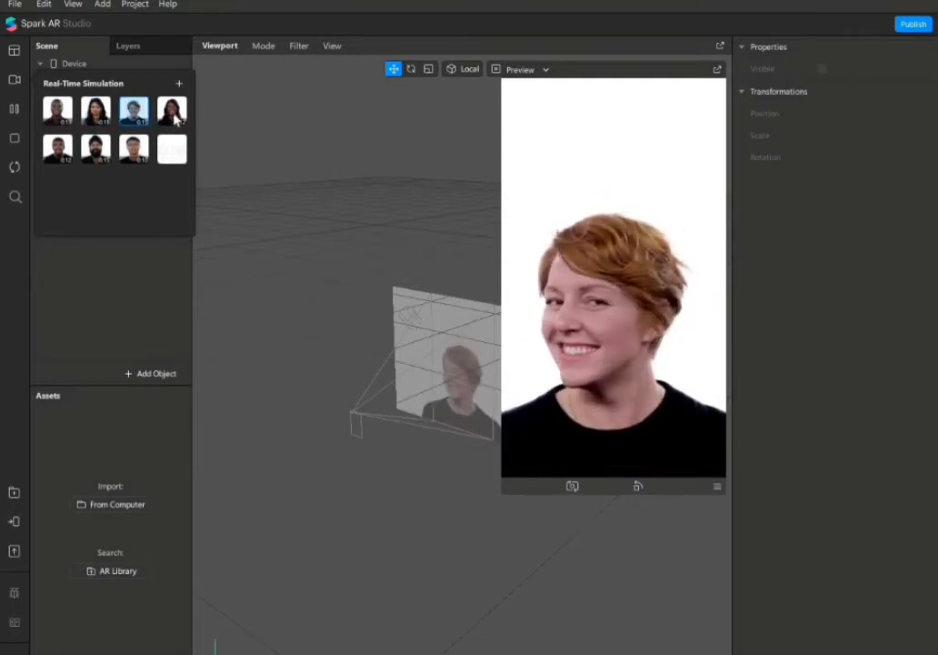
pyautogui.click(174, 117)
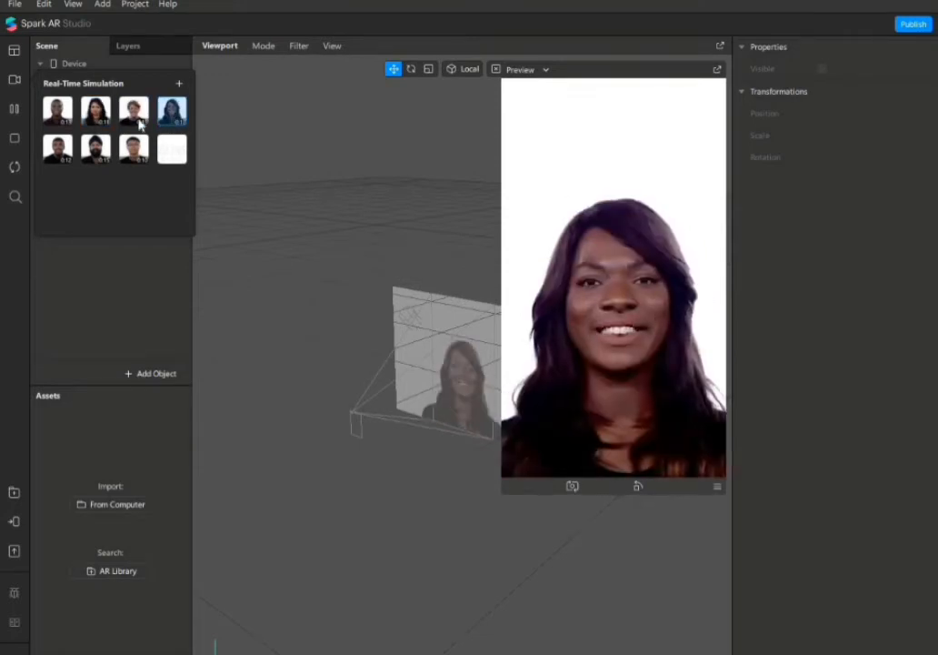
pyautogui.click(64, 150)
pyautogui.click(100, 156)
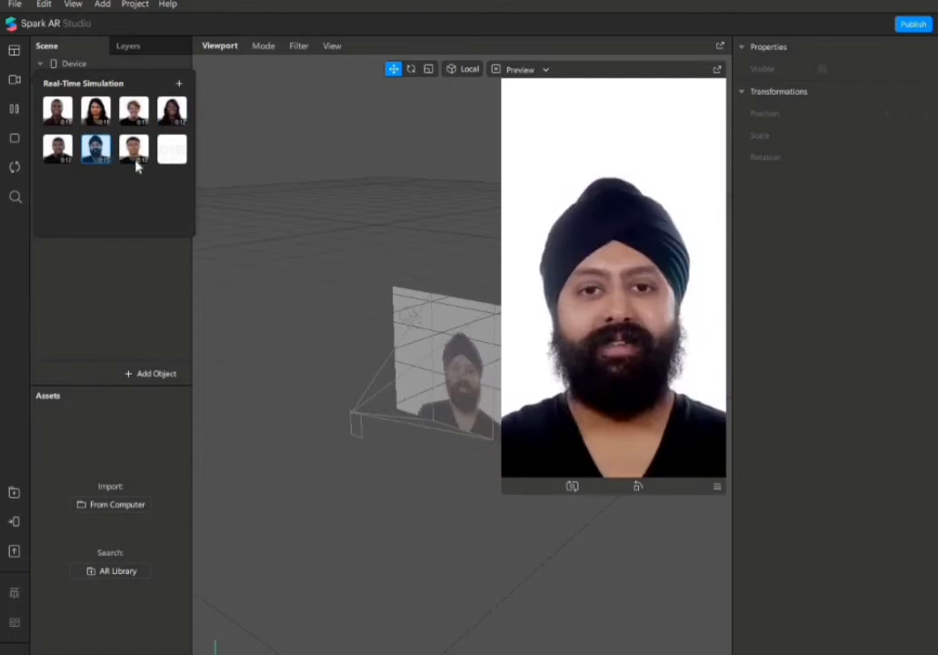
pyautogui.click(137, 155)
pyautogui.click(137, 118)
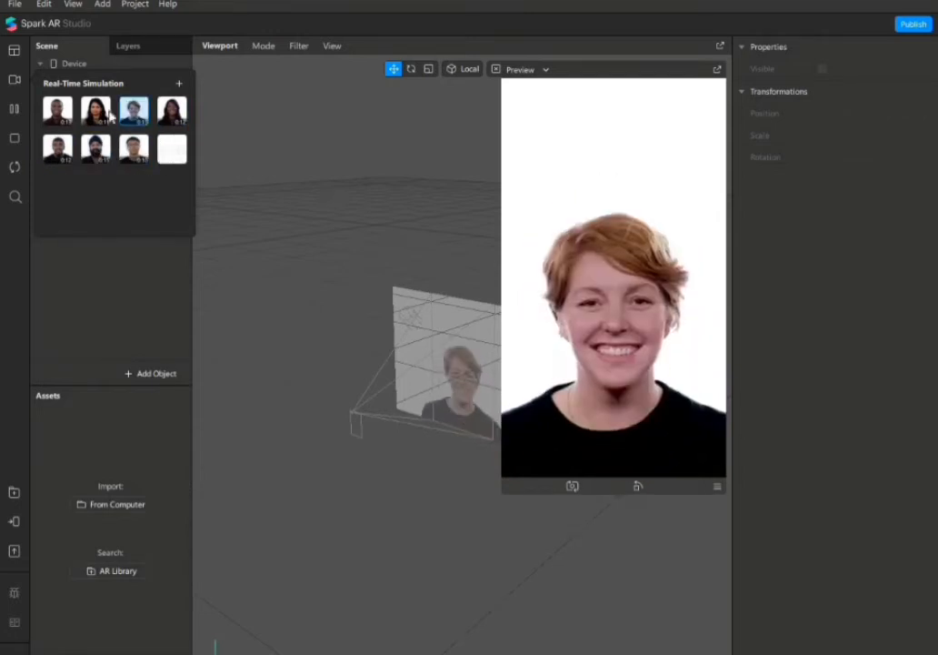
pyautogui.click(14, 109)
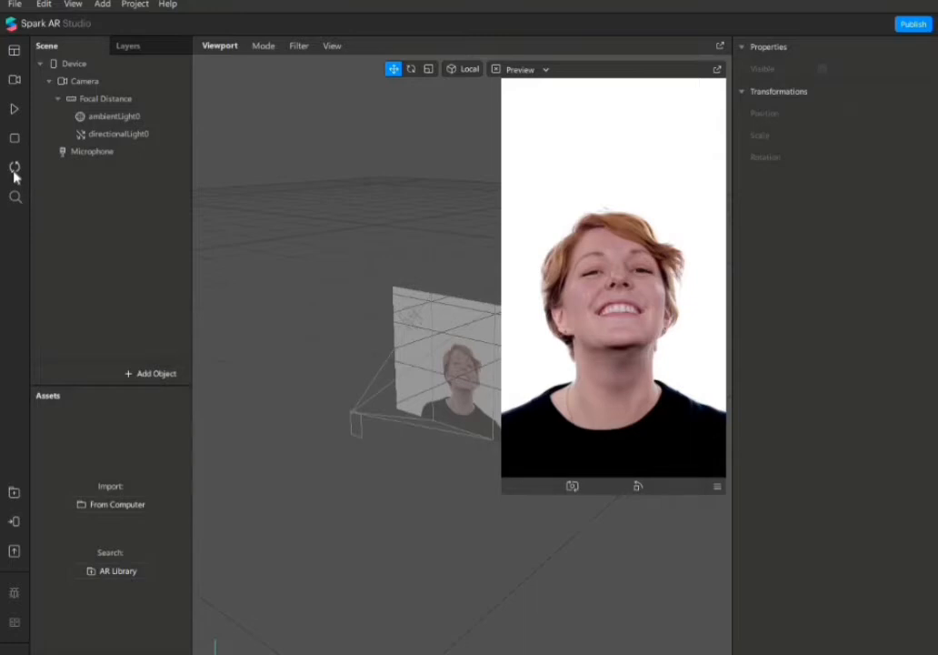
pyautogui.click(15, 110)
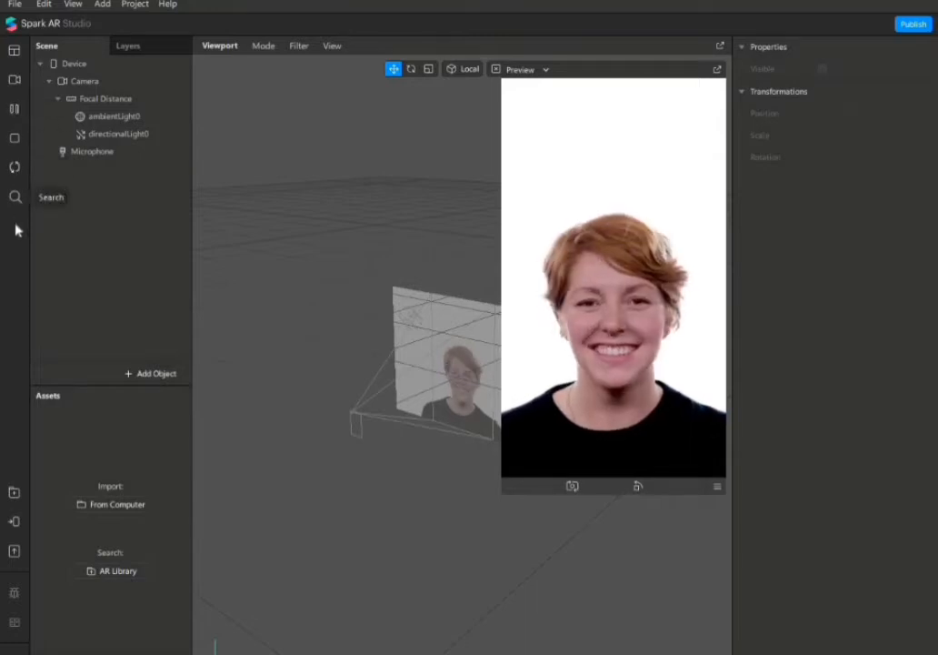
# Look at the AR Library and at the options for previewing the effect on a device, closing each one
pyautogui.click(13, 495)
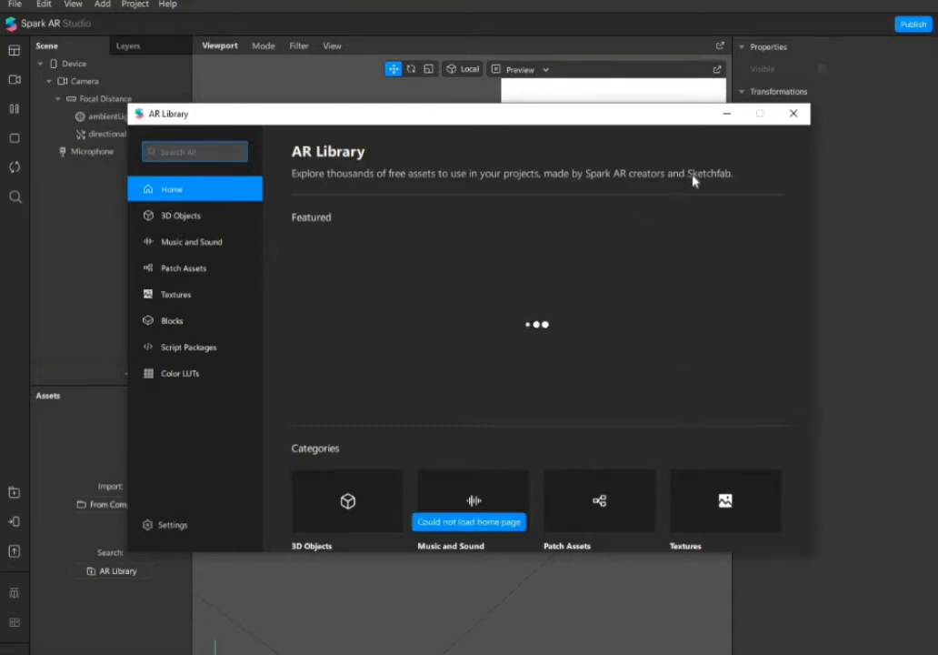
pyautogui.click(793, 114)
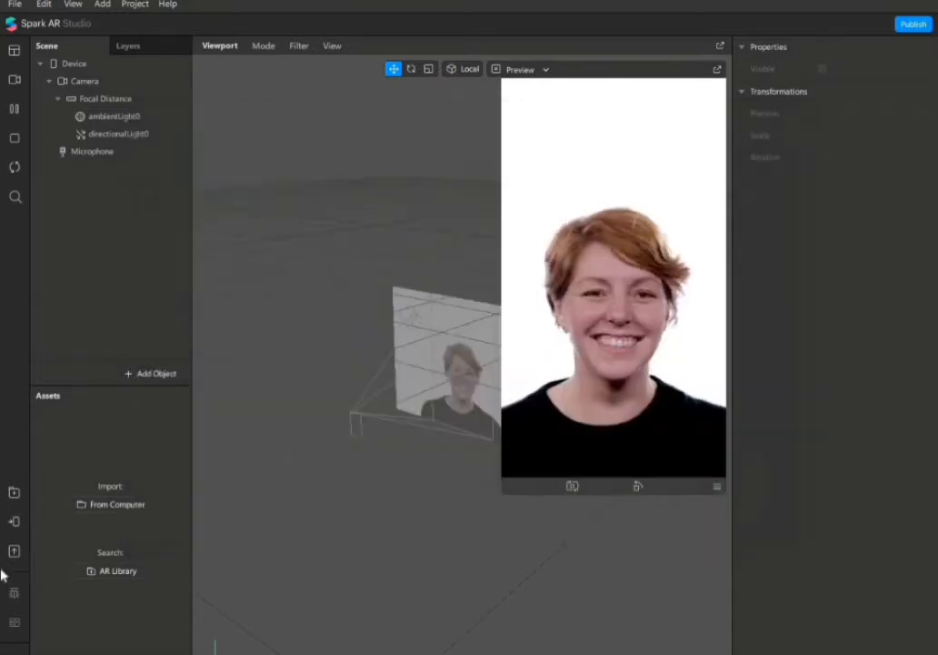
pyautogui.click(14, 522)
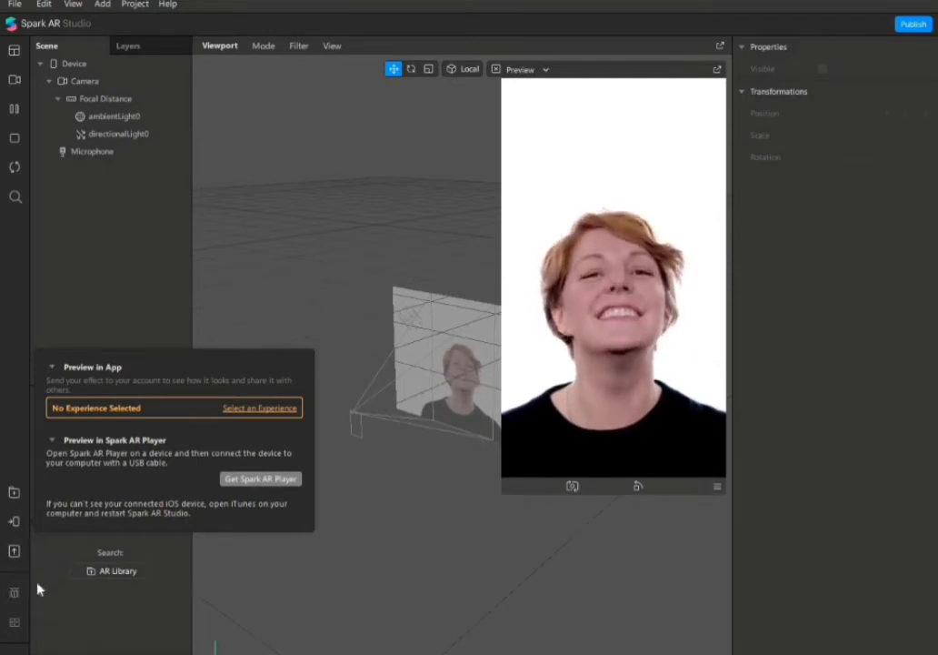
pyautogui.click(90, 602)
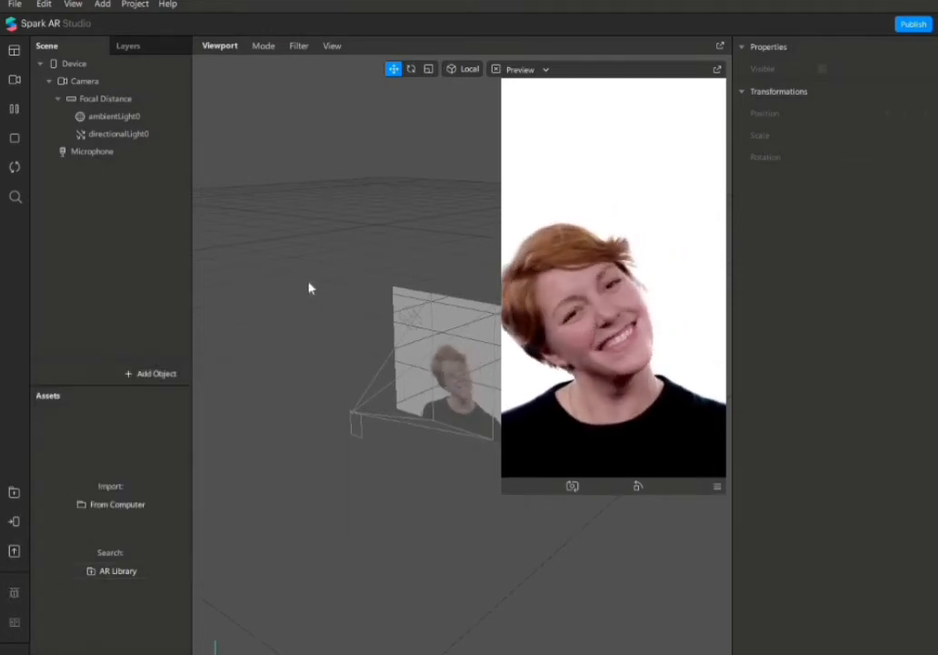
# Insert a Face Tracker object into the scene
pyautogui.click(144, 375)
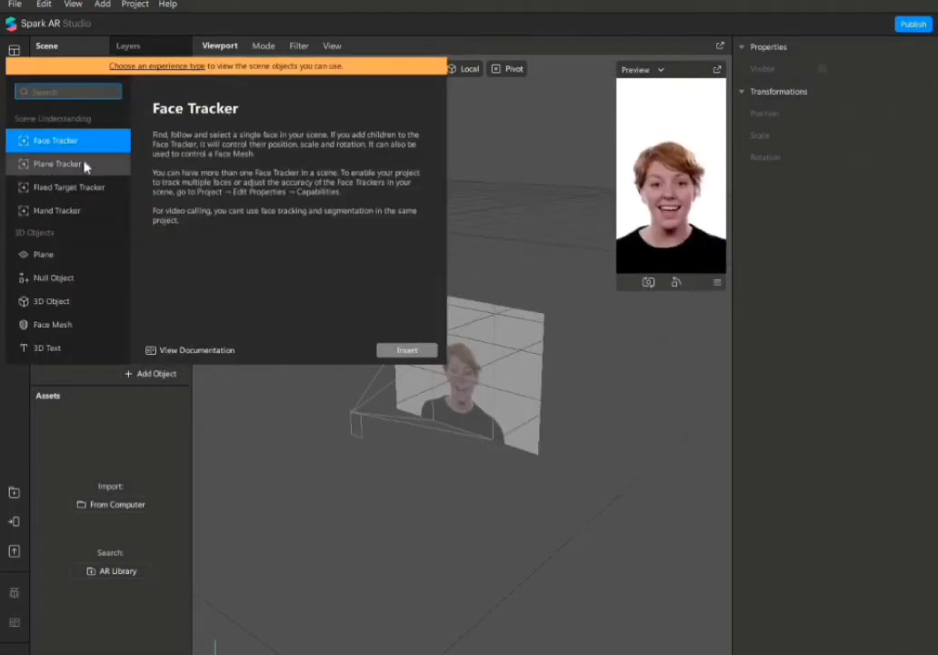
pyautogui.click(90, 141)
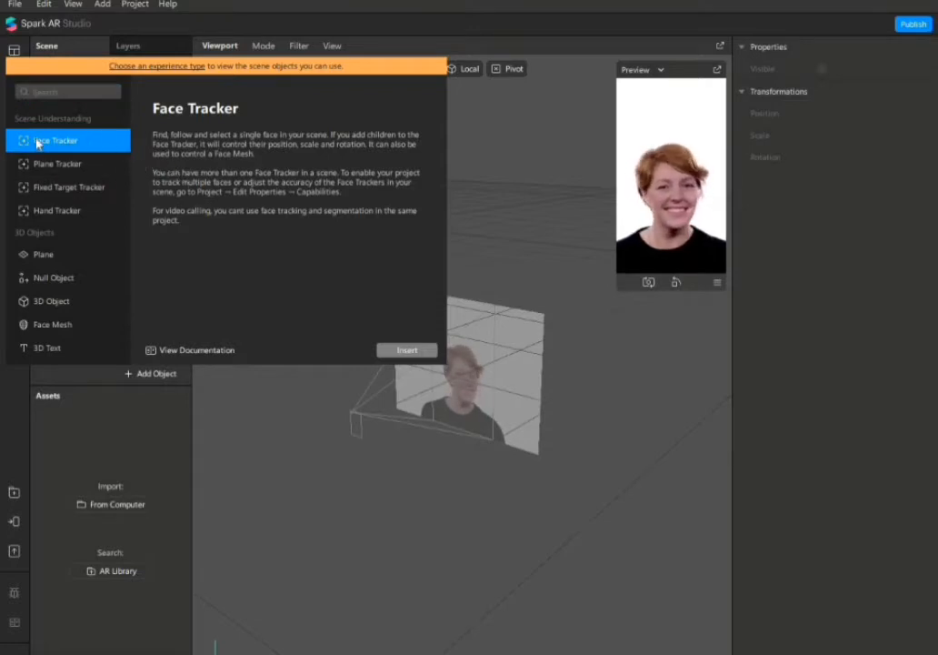
pyautogui.click(406, 350)
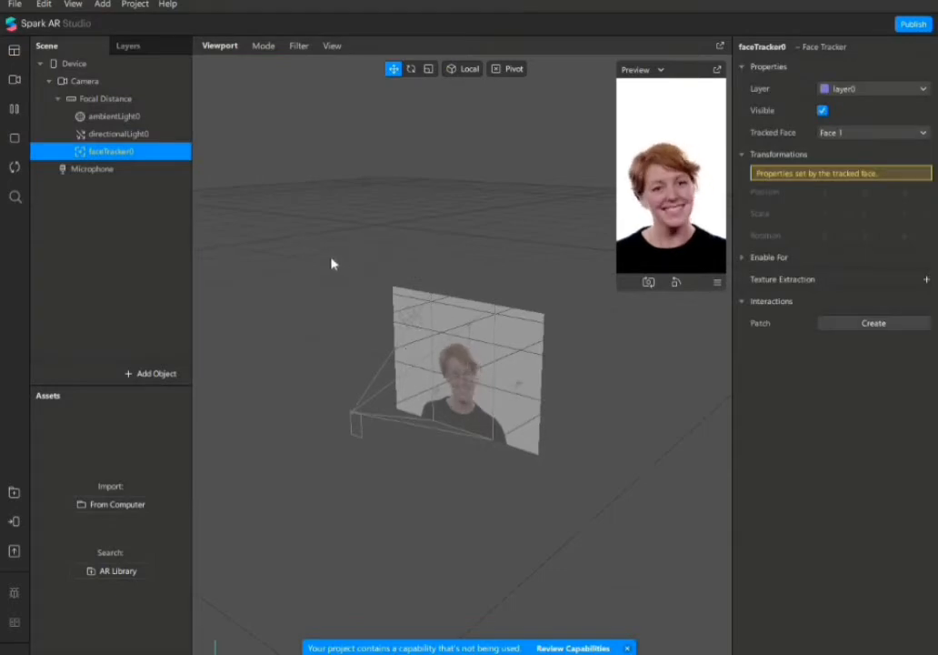
# Add a Face Mesh as a child of the face tracker and enlarge the preview
pyautogui.rightClick(128, 157)
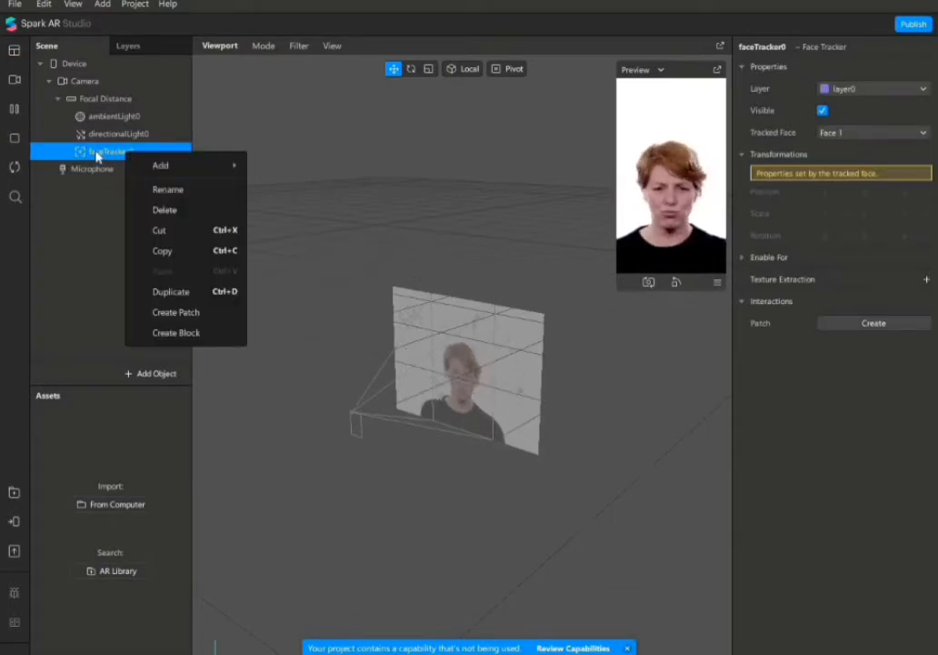
pyautogui.rightClick(97, 156)
pyautogui.moveTo(162, 170)
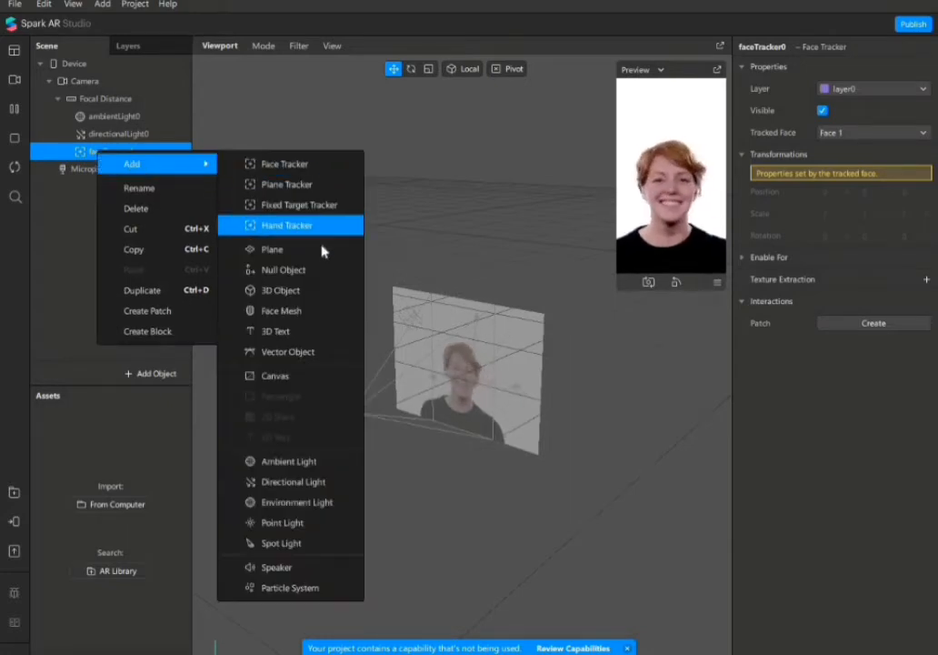
pyautogui.click(321, 311)
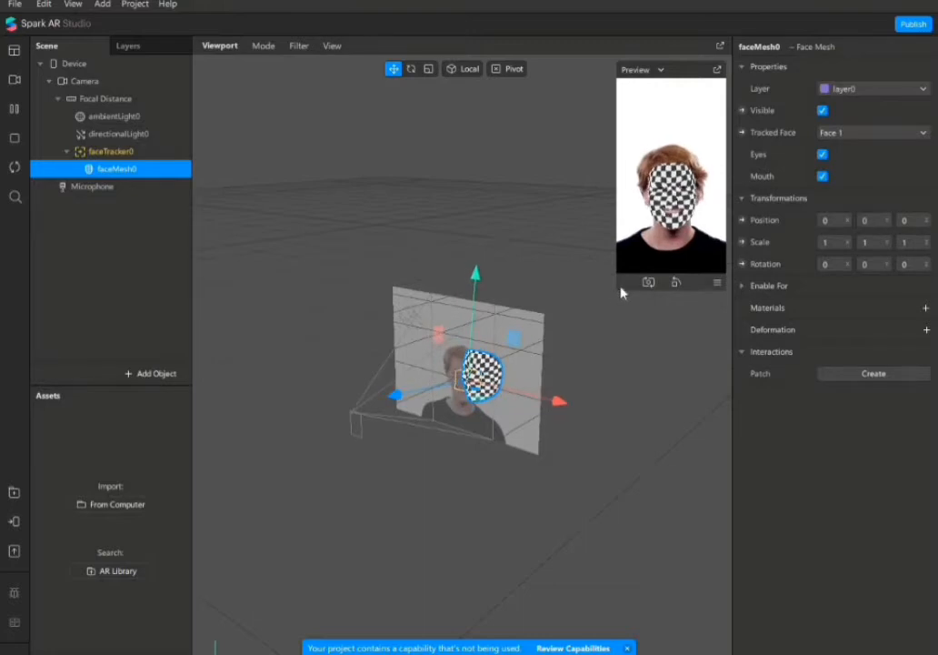
pyautogui.moveTo(617, 291); pyautogui.dragTo(501, 496)
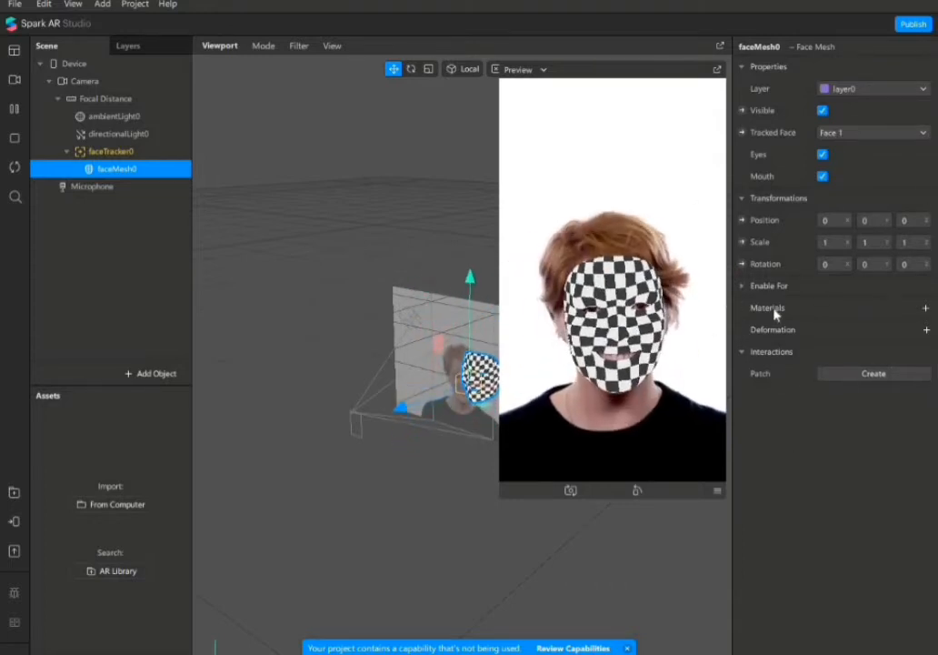
# Create a new material for the face mesh and select it in the project's assets
pyautogui.click(927, 309)
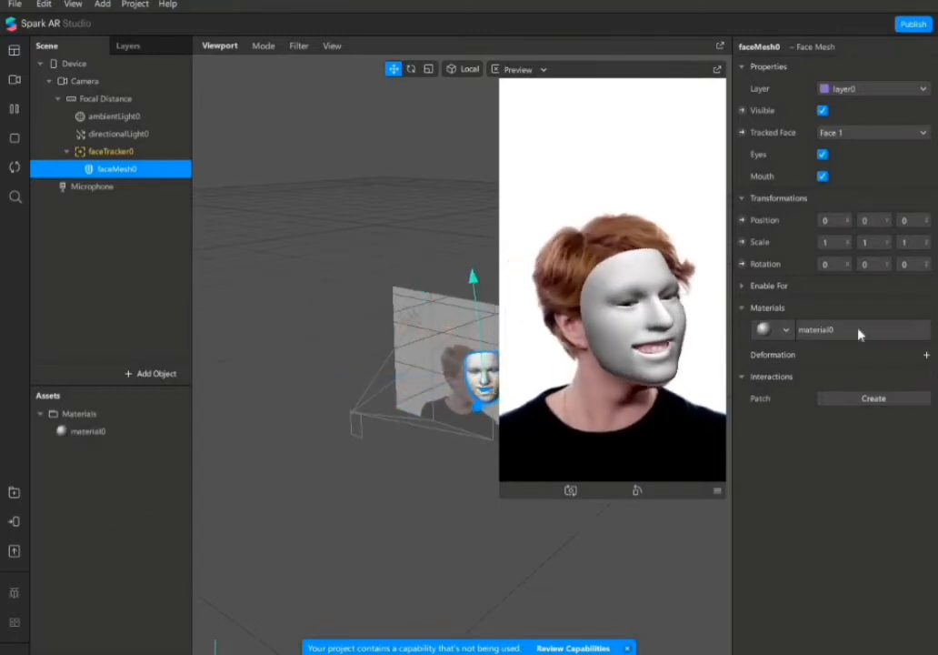
pyautogui.click(125, 434)
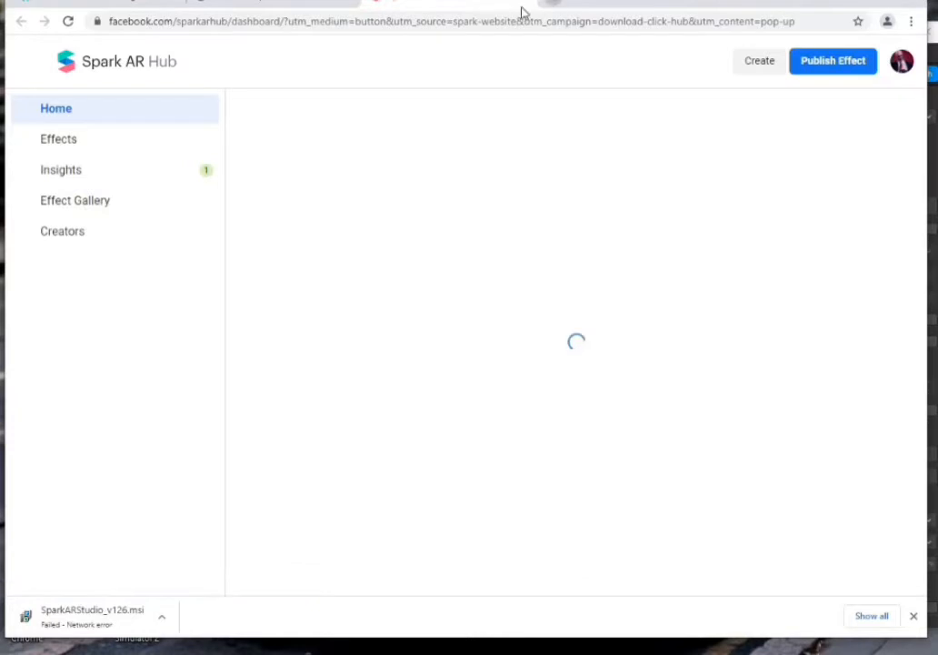
# In the browser, open the Spark AR article on the Face Reference Assets, review its contents and download the assets archive
pyautogui.click(524, 7)
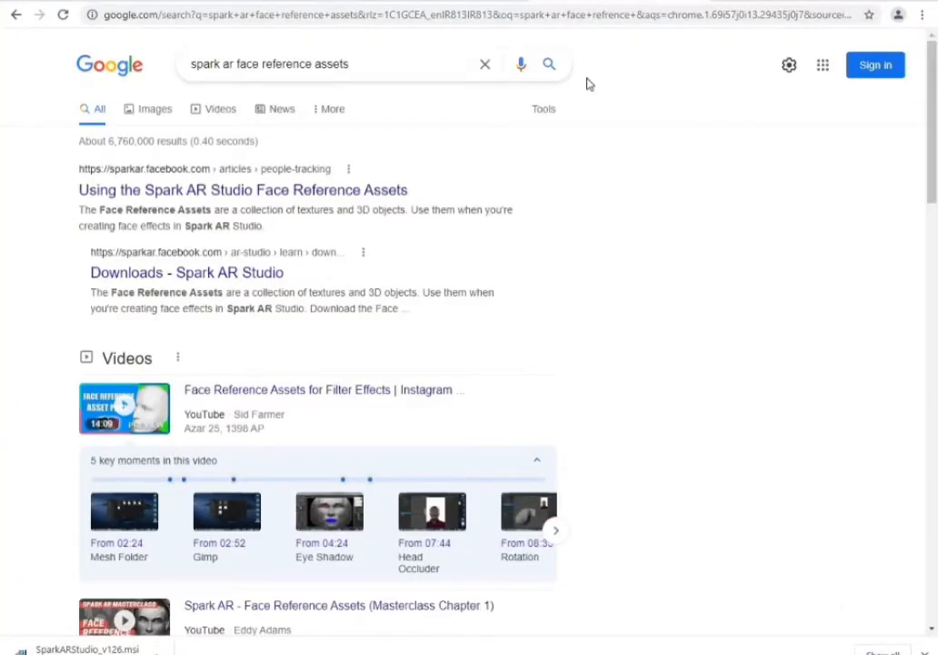
pyautogui.click(333, 199)
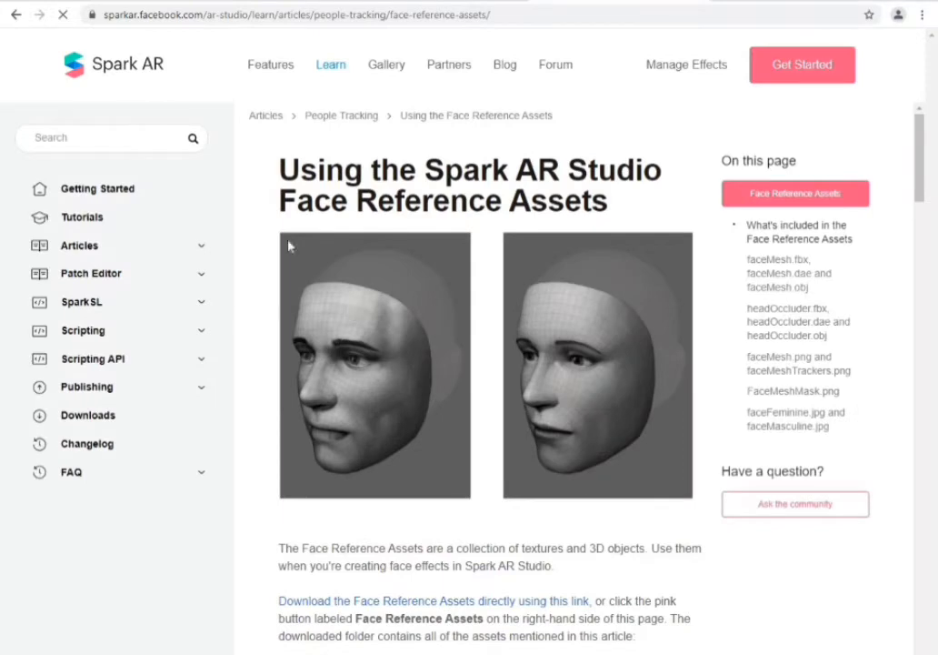
pyautogui.scroll(-5, 495, 509)
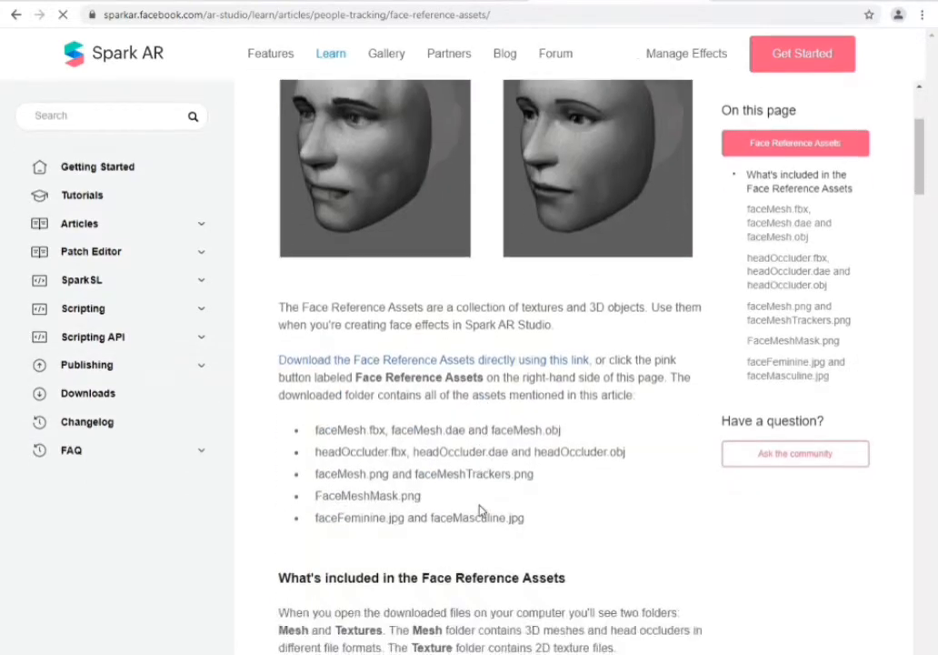
pyautogui.scroll(-10, 480, 510)
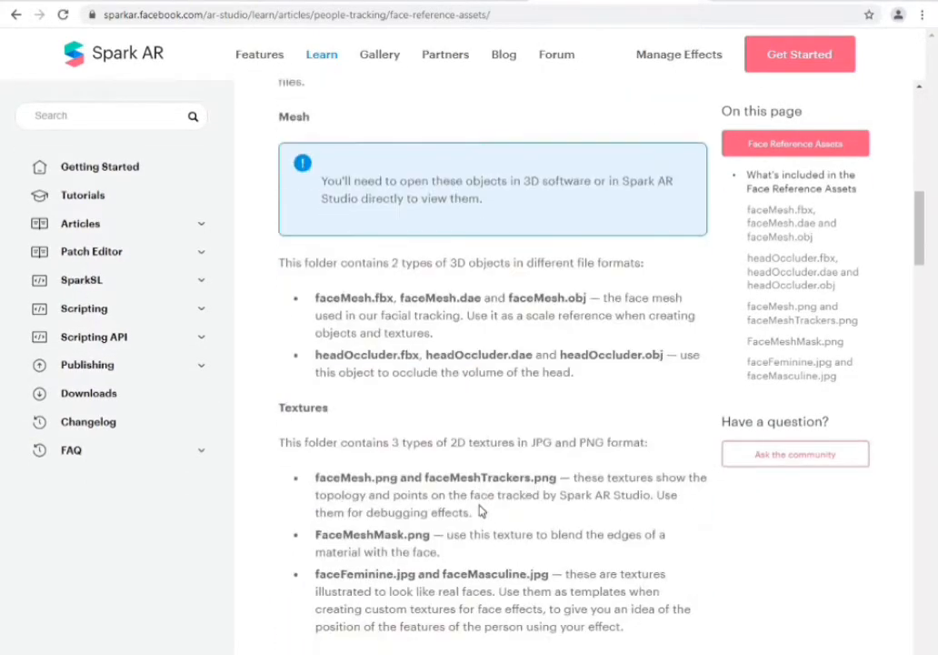
pyautogui.scroll(-6, 480, 504)
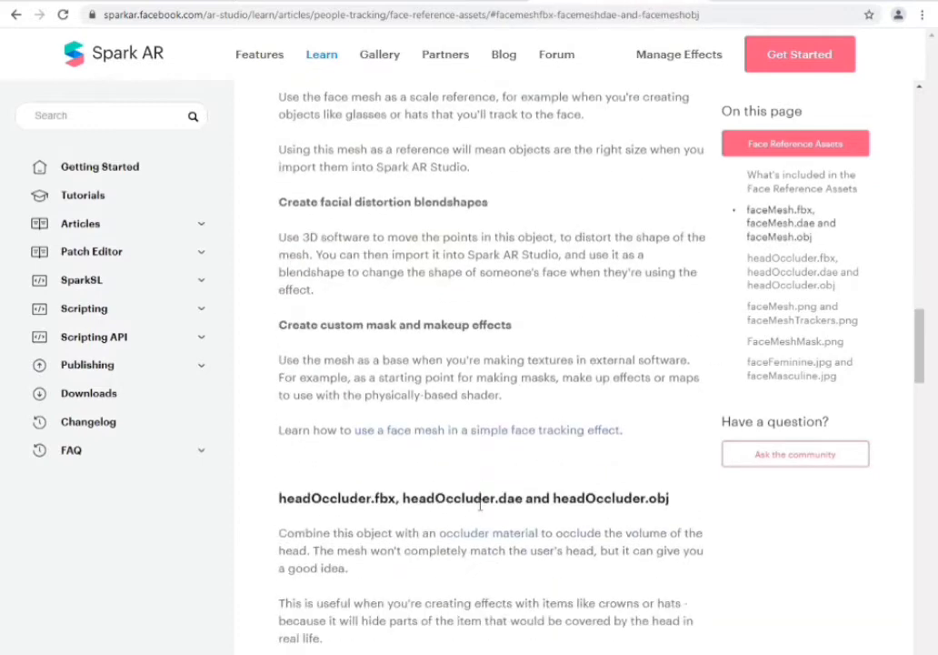
pyautogui.scroll(-3, 480, 507)
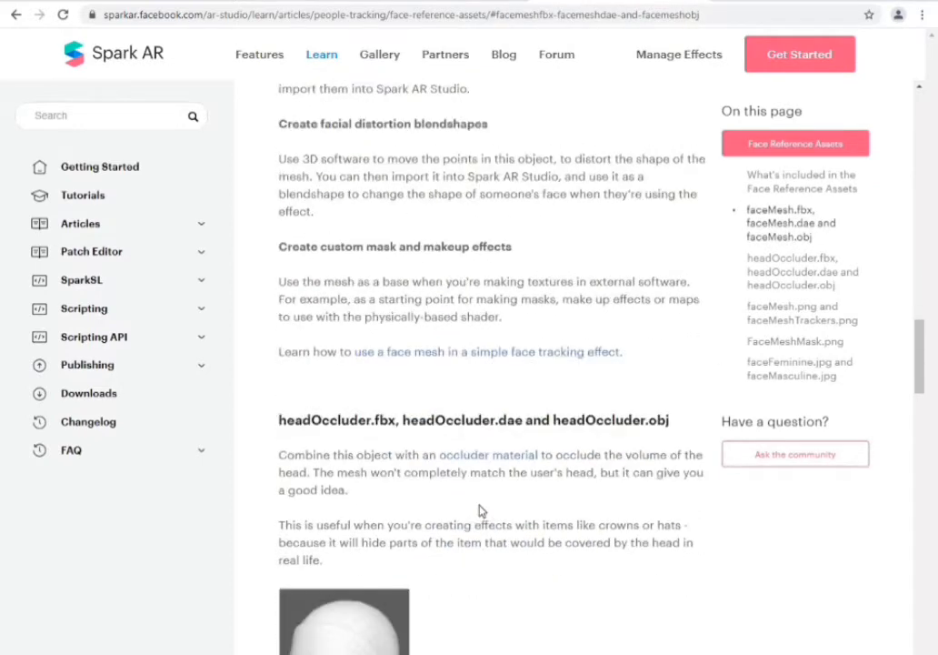
pyautogui.scroll(15, 574, 332)
pyautogui.scroll(3, 573, 332)
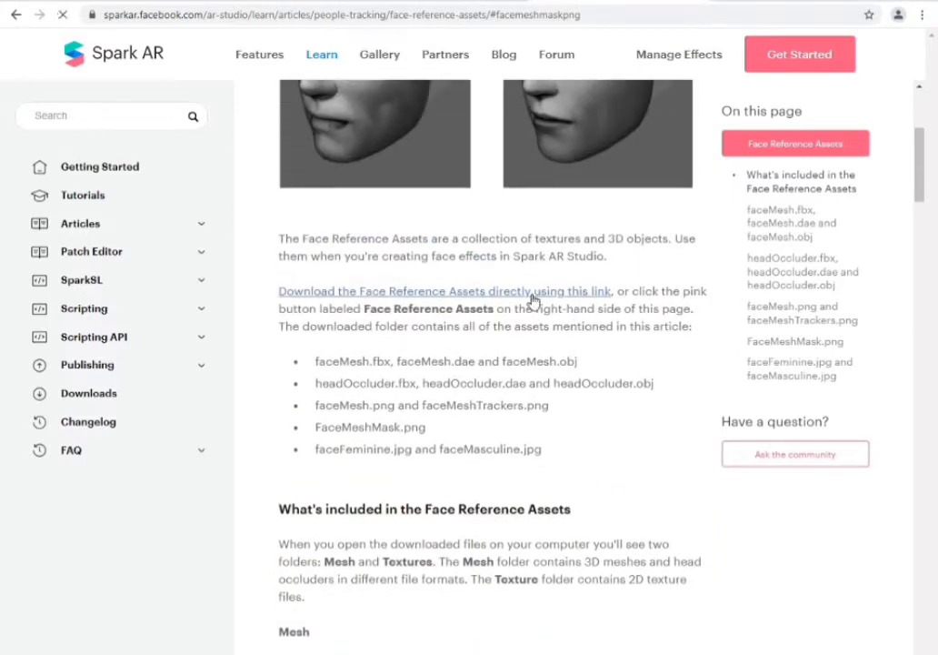
pyautogui.click(533, 292)
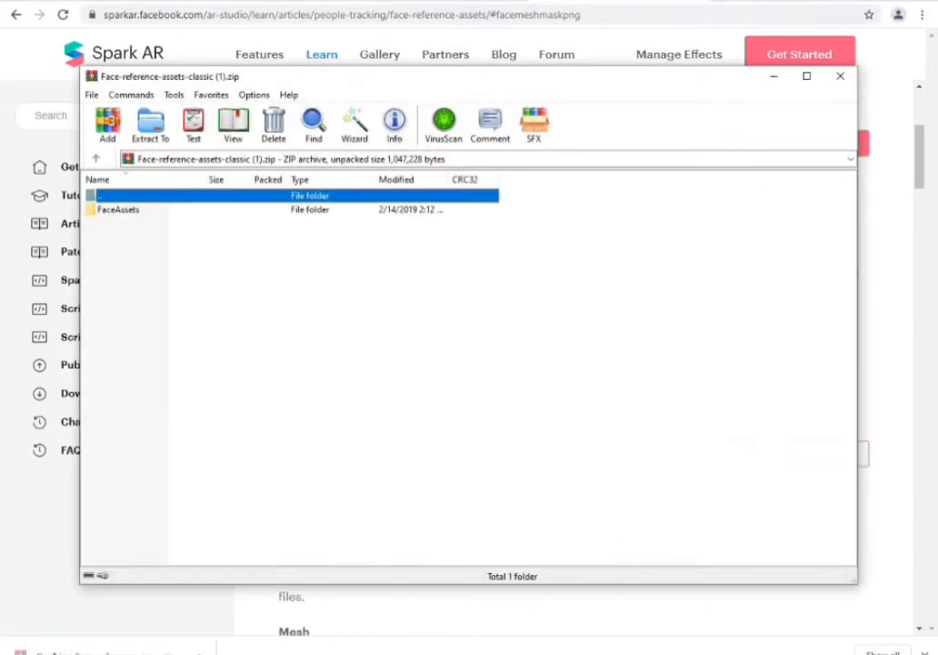
# Copy the Mesh and Textures folders from the archive's FaceAssets folder into the desktop folder New folder (2)
pyautogui.doubleClick(443, 214)
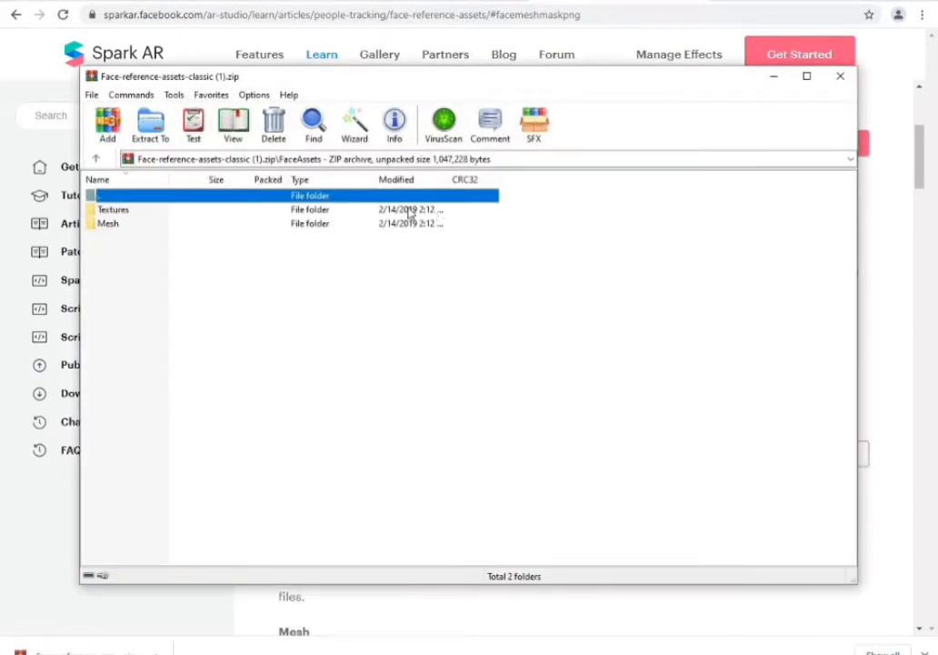
pyautogui.click(137, 223)
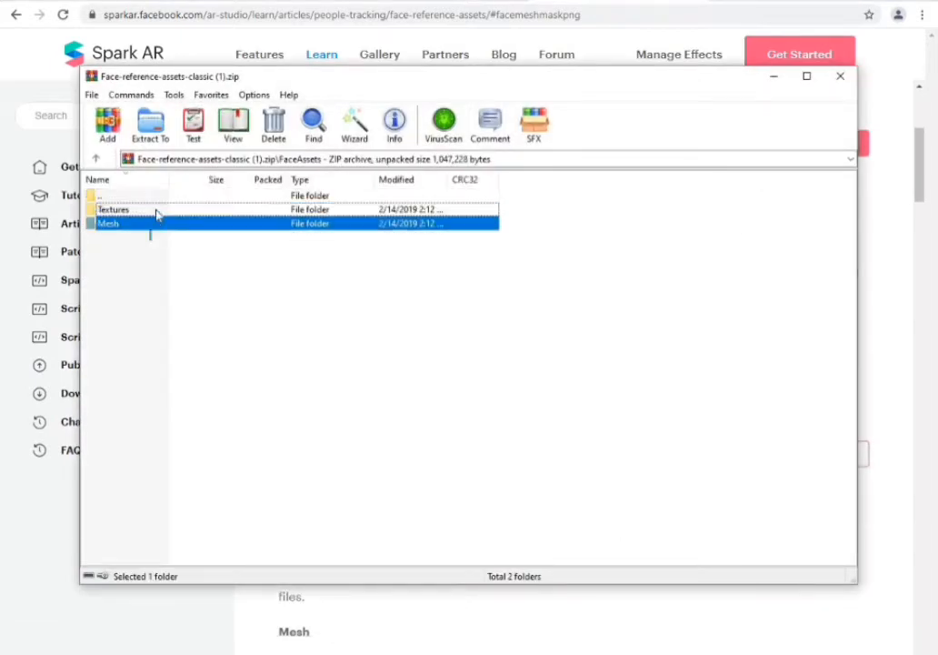
pyautogui.keyDown('shift'); pyautogui.click(155, 211); pyautogui.keyUp('shift')
pyautogui.rightClick(155, 210)
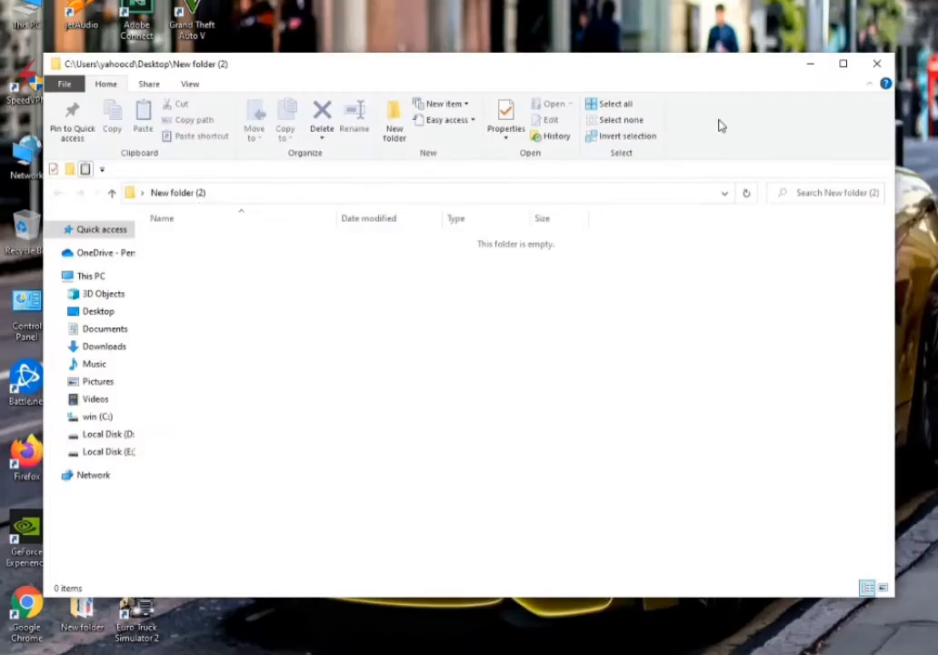
pyautogui.hotkey('ctrl', 'v')
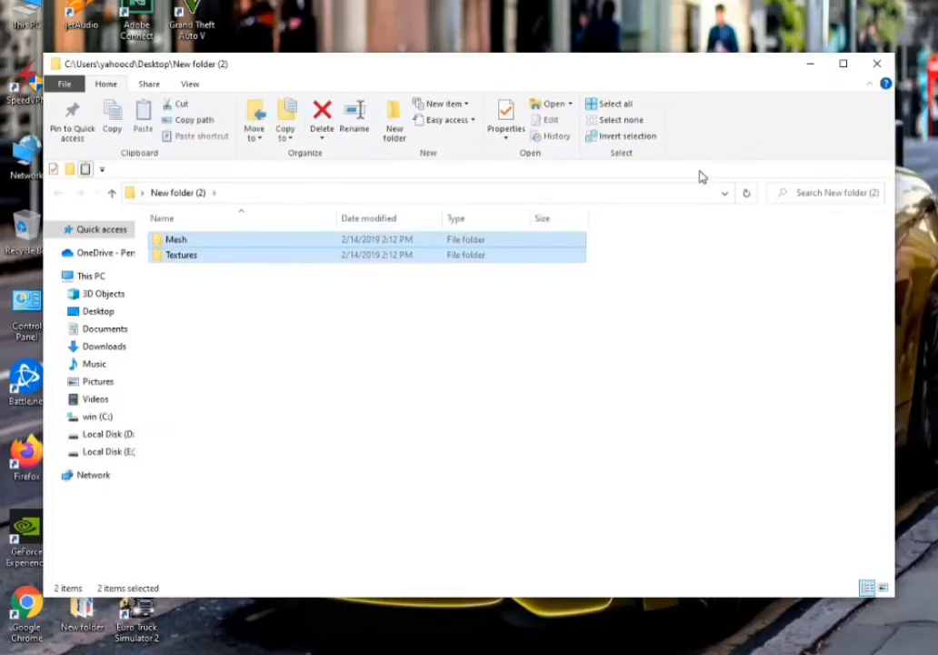
# Open the faceFeminine image from the extracted Textures folder in Photoshop
pyautogui.doubleClick(274, 255)
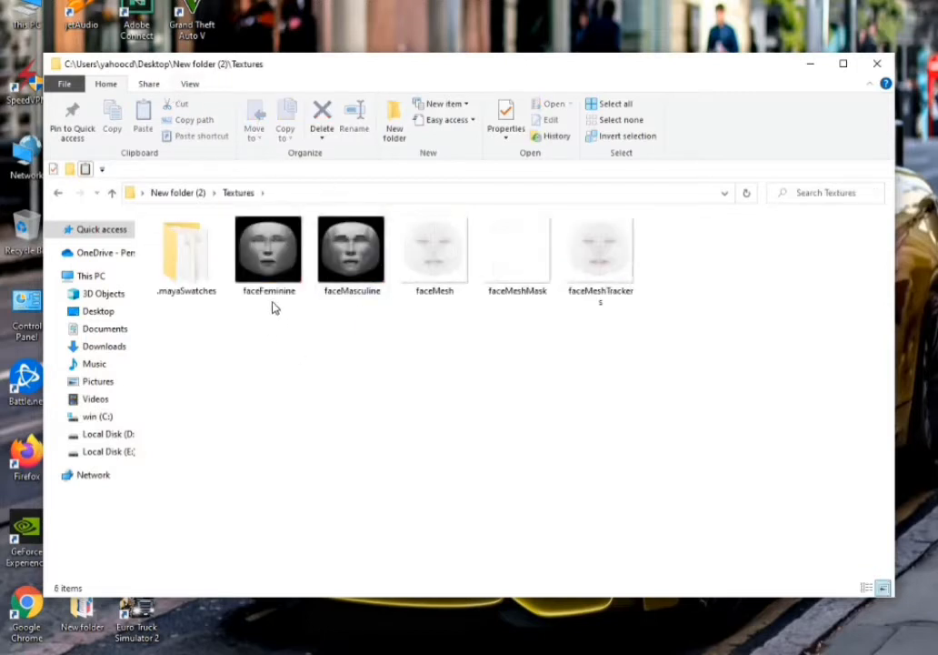
pyautogui.moveTo(269, 273); pyautogui.dragTo(366, 261)
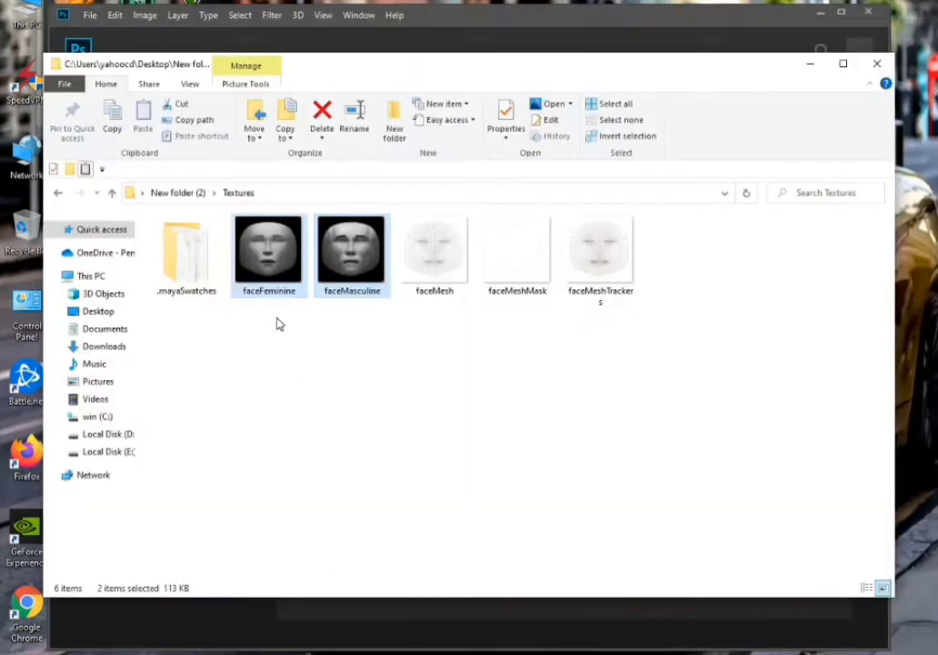
pyautogui.click(270, 297)
pyautogui.moveTo(270, 298); pyautogui.dragTo(449, 399)
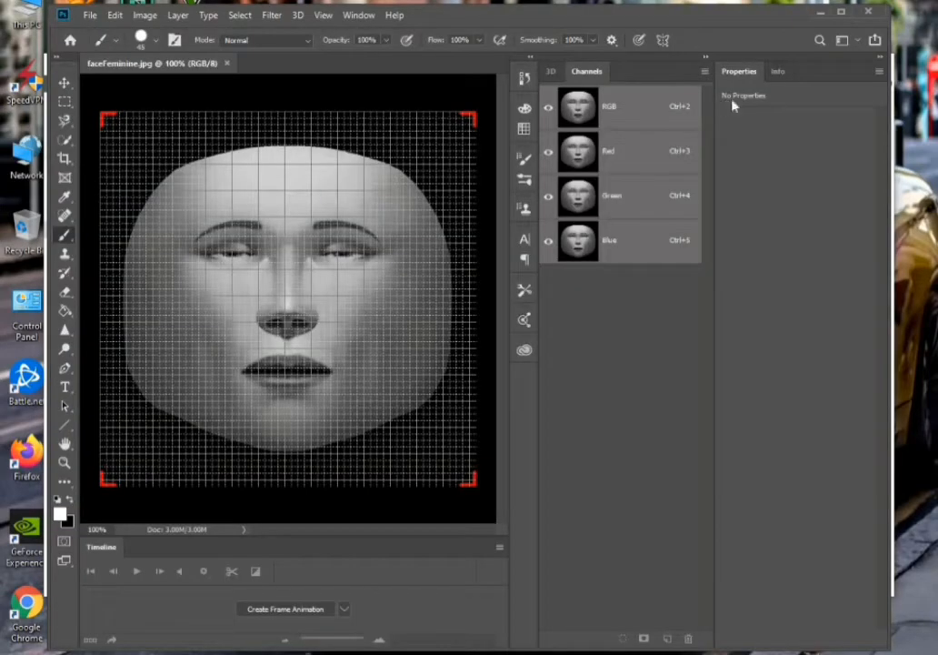
pyautogui.click(842, 14)
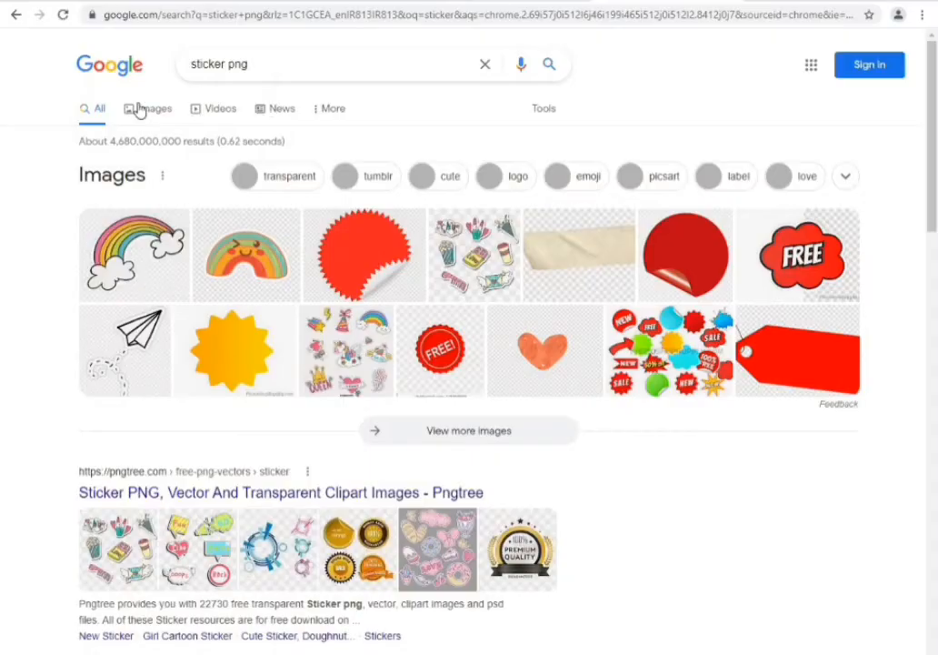
# In the browser, look through the Google image results for "sticker png" for suitable transparent stickers
pyautogui.click(139, 110)
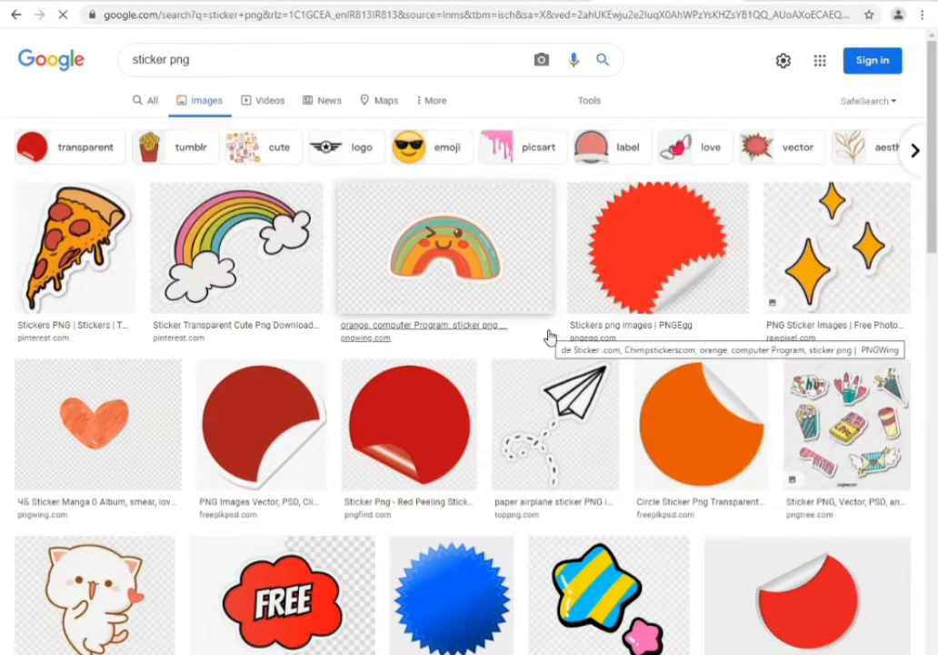
pyautogui.scroll(-4, 549, 337)
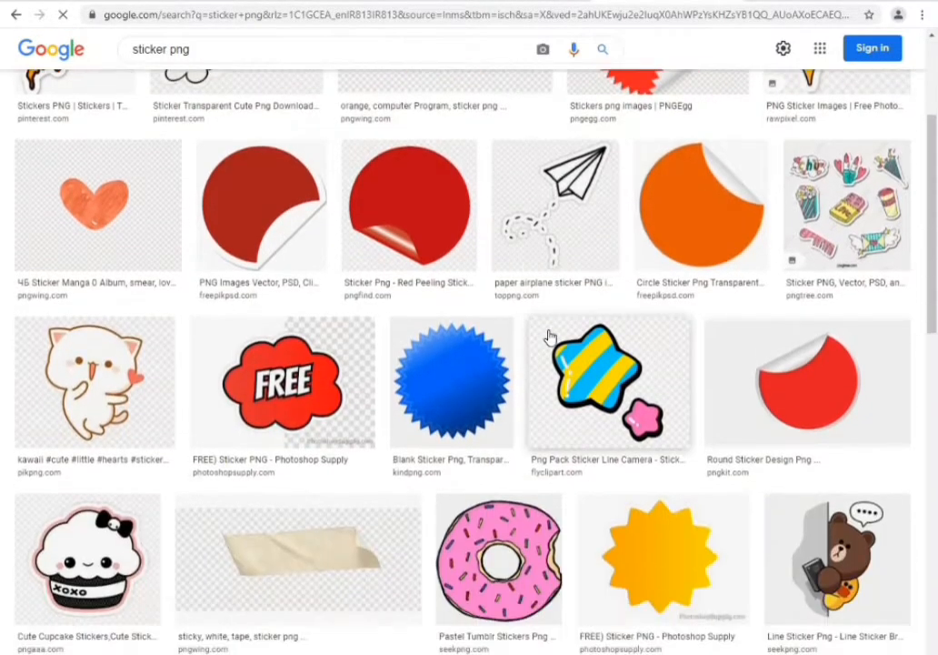
pyautogui.scroll(-5, 549, 337)
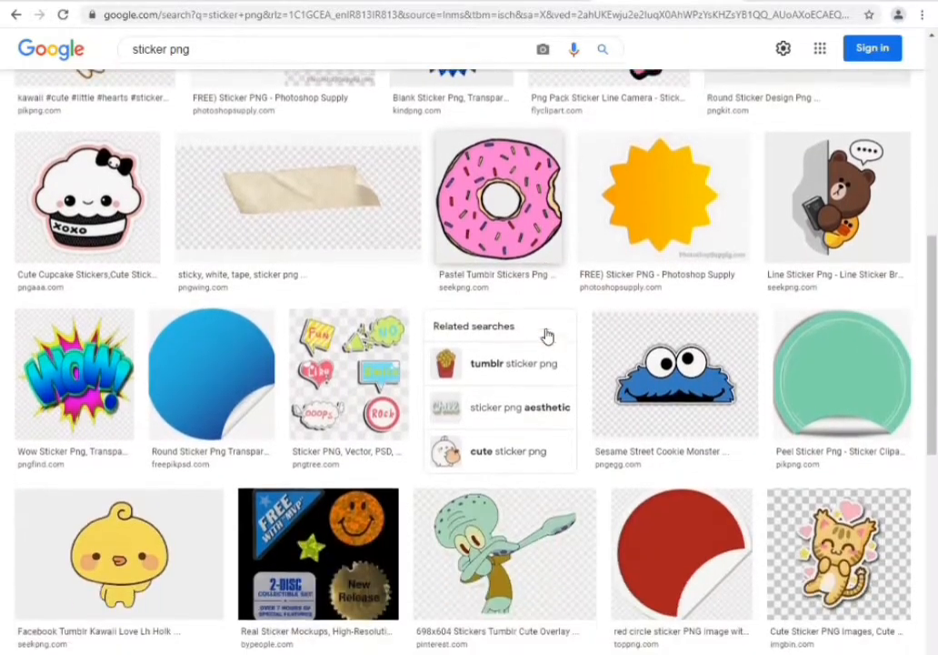
pyautogui.scroll(-2, 548, 336)
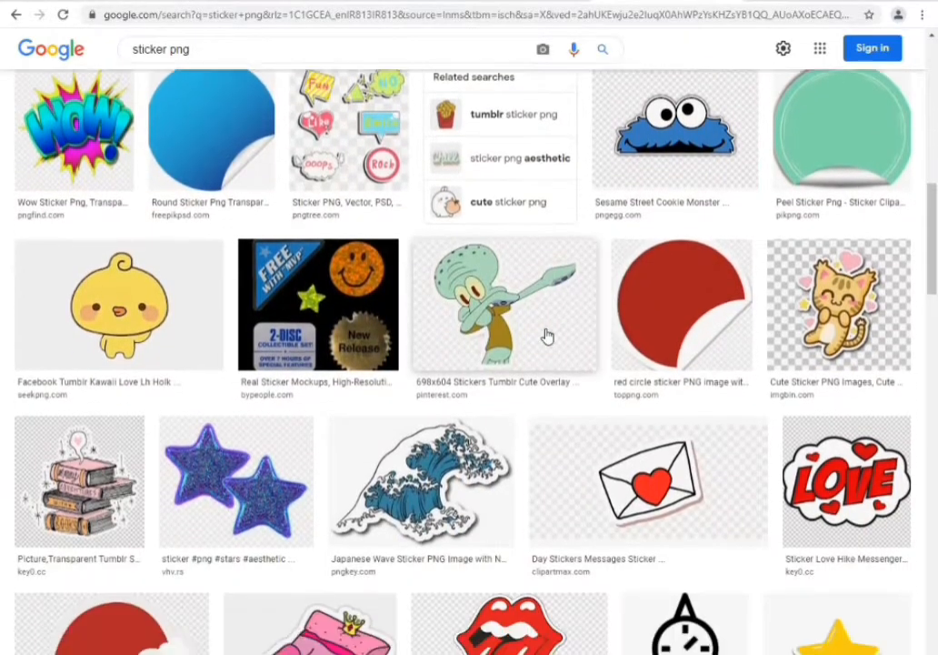
pyautogui.scroll(-3, 546, 335)
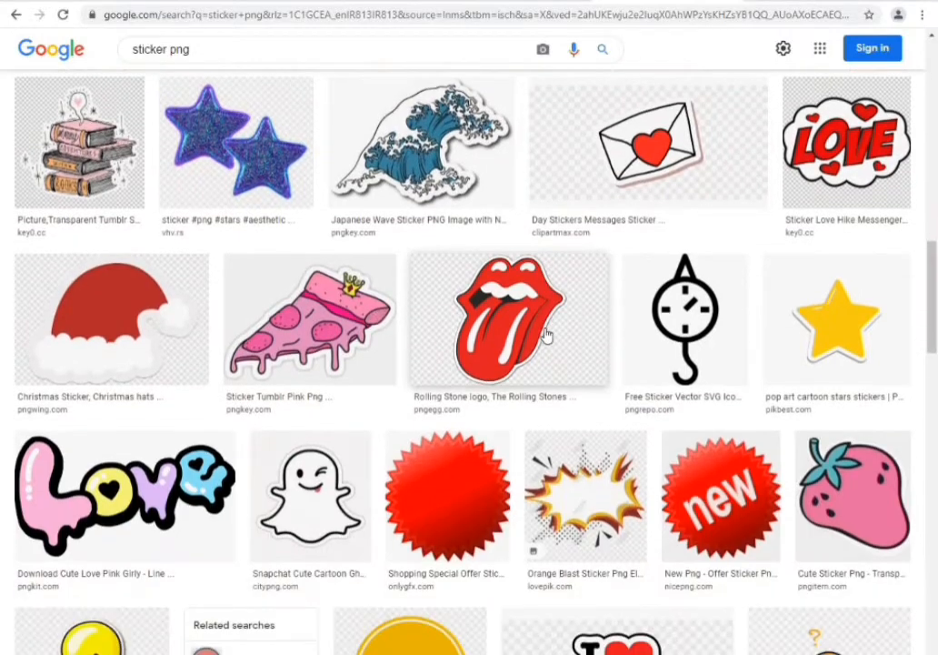
pyautogui.scroll(-2, 546, 336)
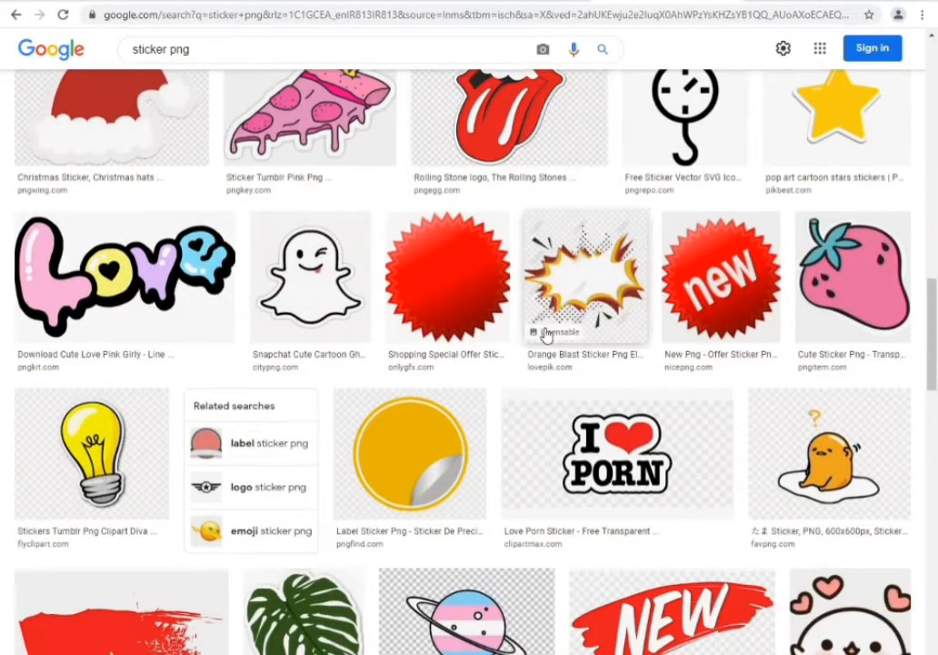
pyautogui.scroll(-1, 546, 335)
pyautogui.scroll(-4, 546, 334)
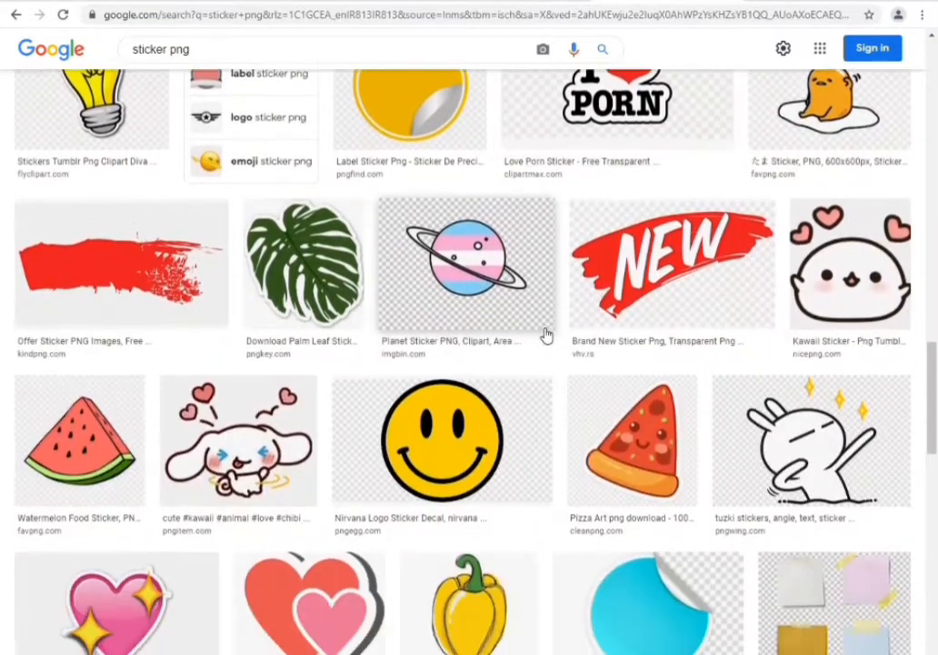
pyautogui.scroll(-1, 546, 336)
pyautogui.scroll(-6, 545, 335)
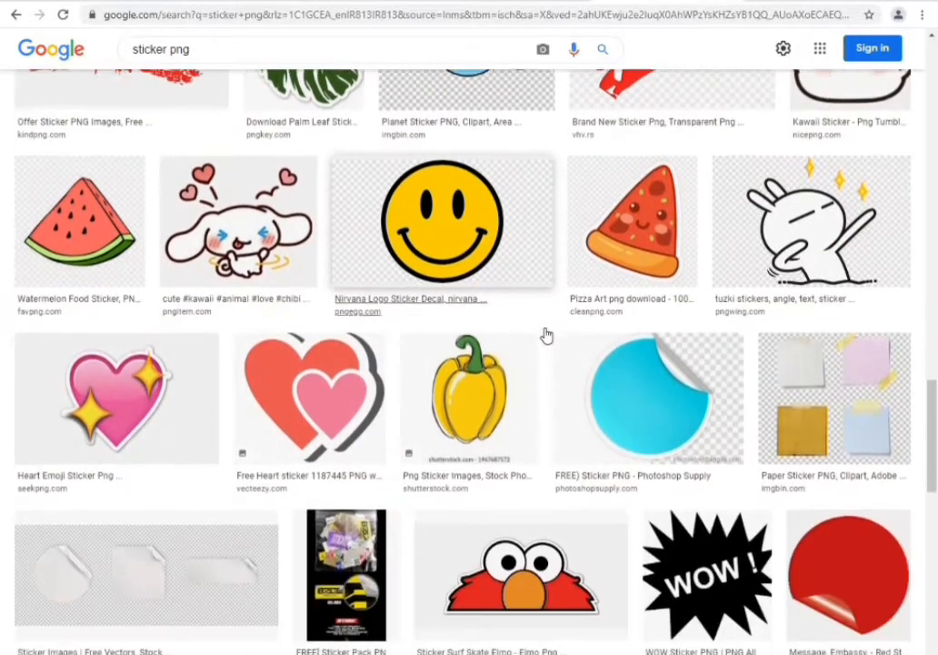
pyautogui.scroll(-3, 546, 333)
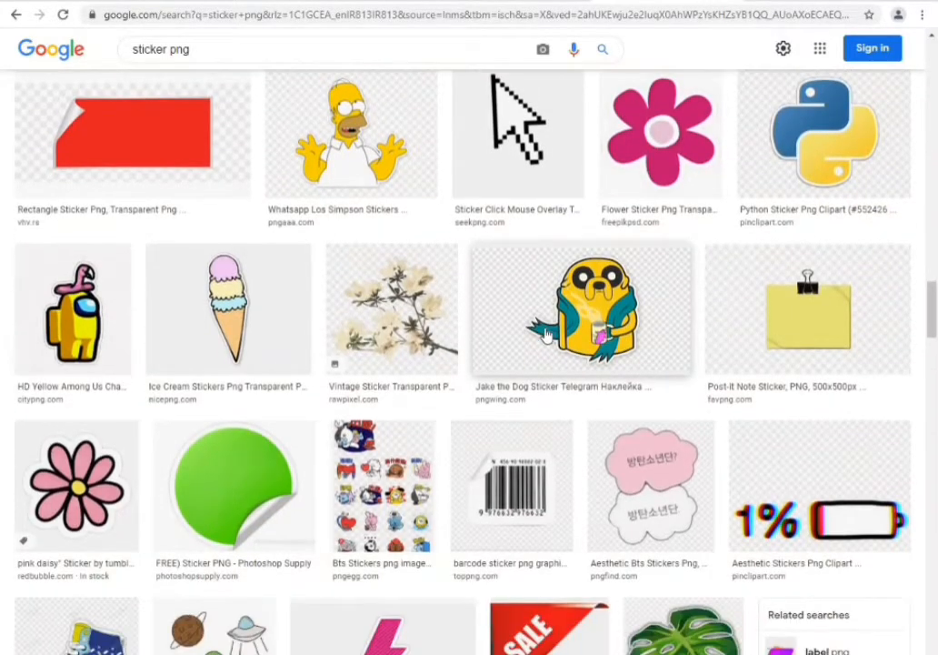
pyautogui.scroll(-5, 545, 334)
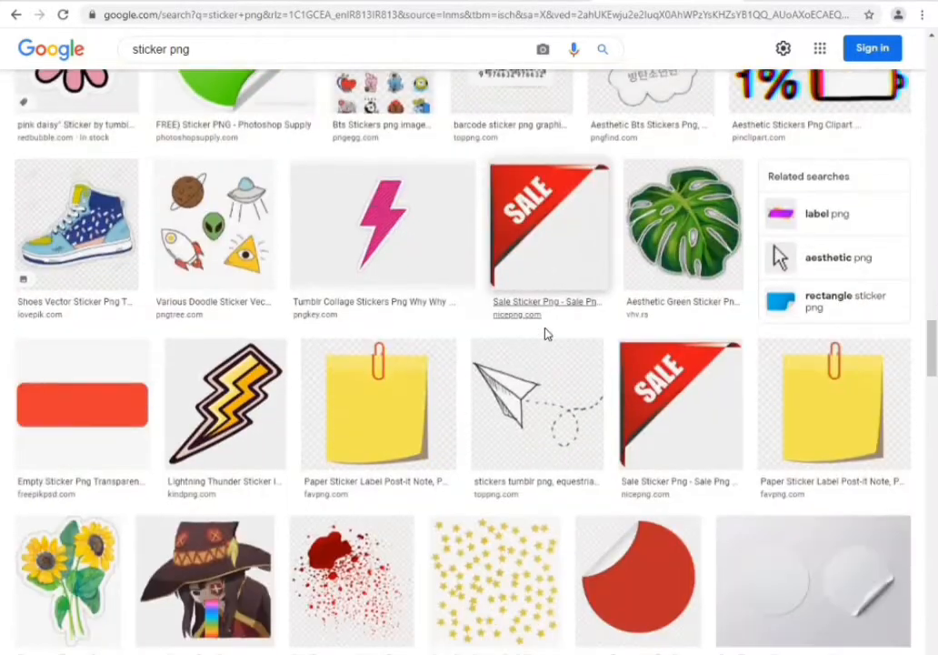
pyautogui.scroll(-3, 545, 333)
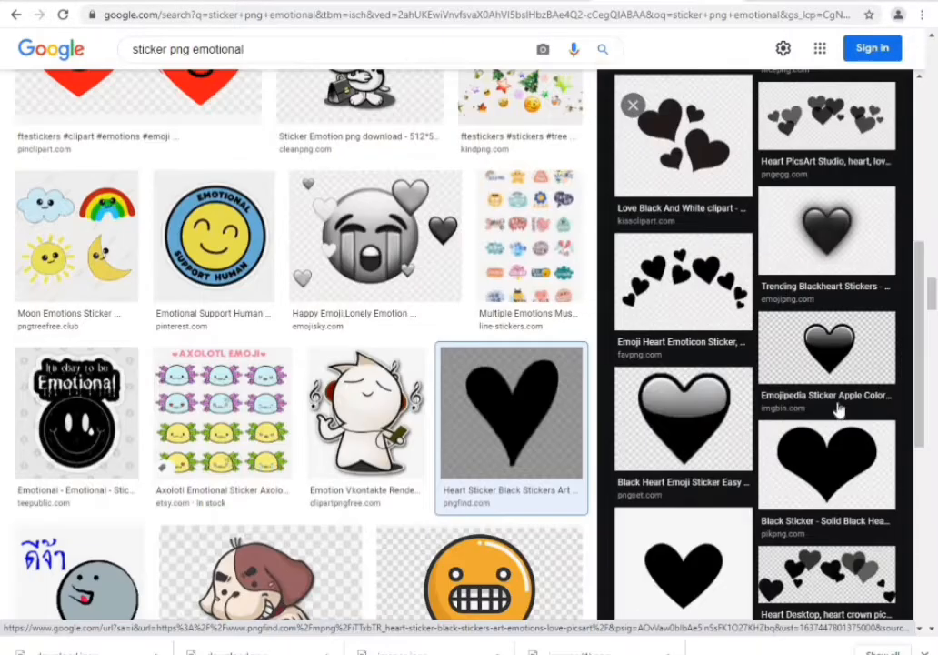
# Find the glossy black heart from imgbin.com among the related images and save it to New folder (2)
pyautogui.scroll(-1, 838, 409)
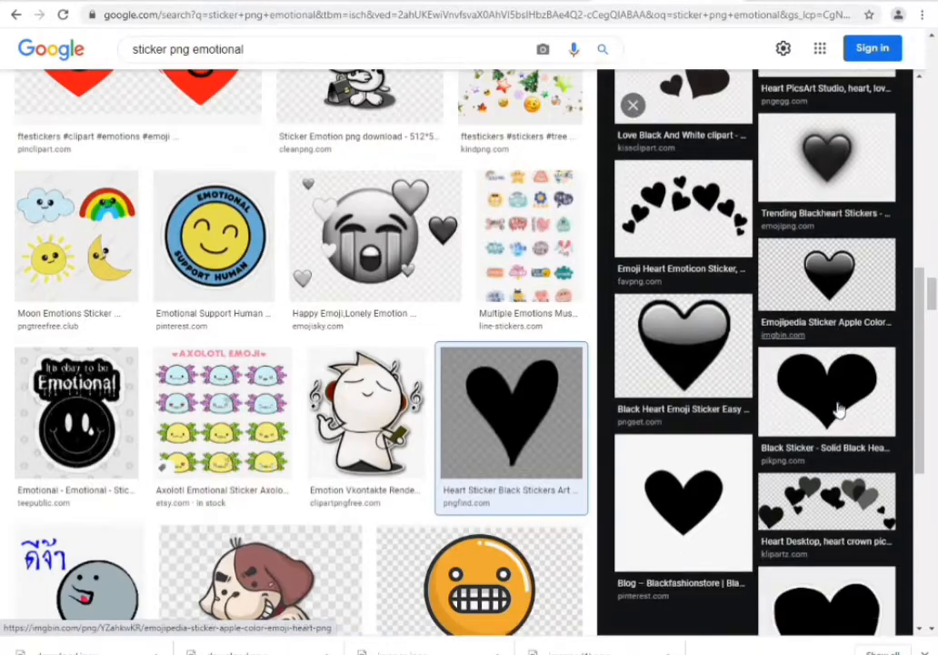
pyautogui.click(843, 283)
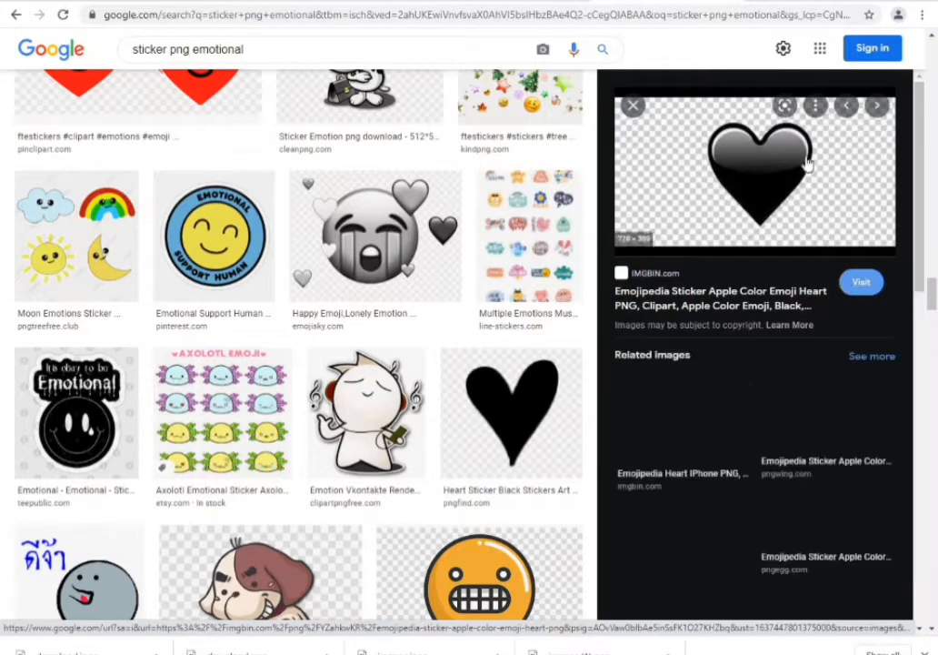
pyautogui.rightClick(806, 160)
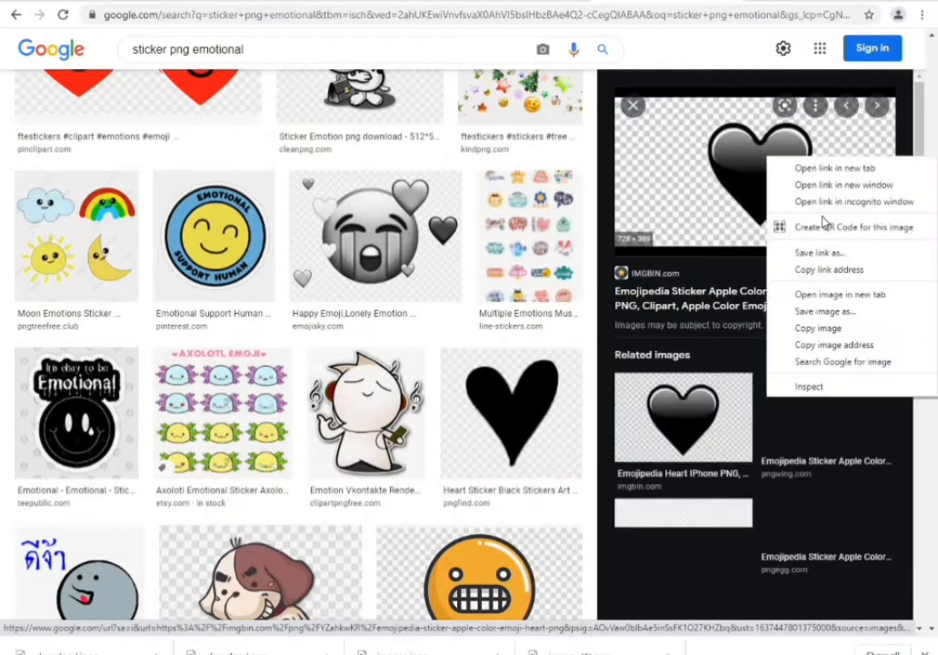
pyautogui.click(827, 312)
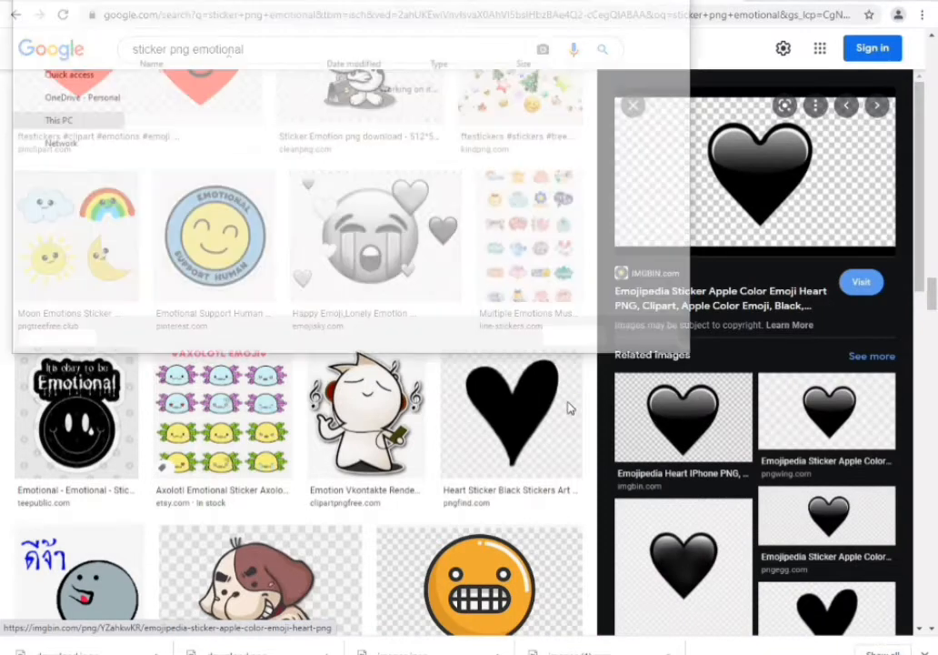
pyautogui.click(591, 338)
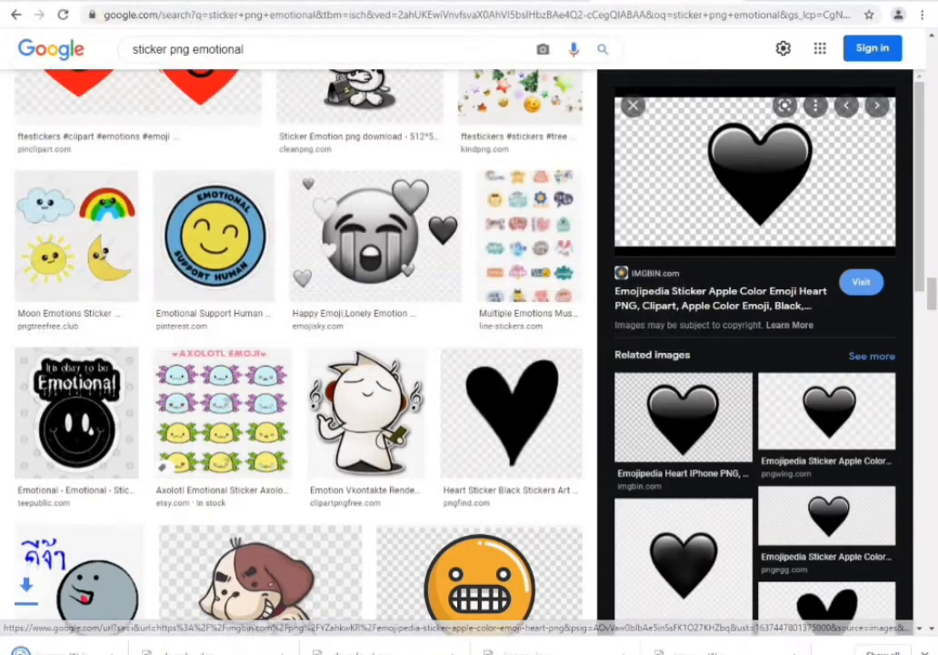
# Open the saved heart image in Photoshop and convert its Background into a regular layer named Layer 0
pyautogui.click(320, 650)
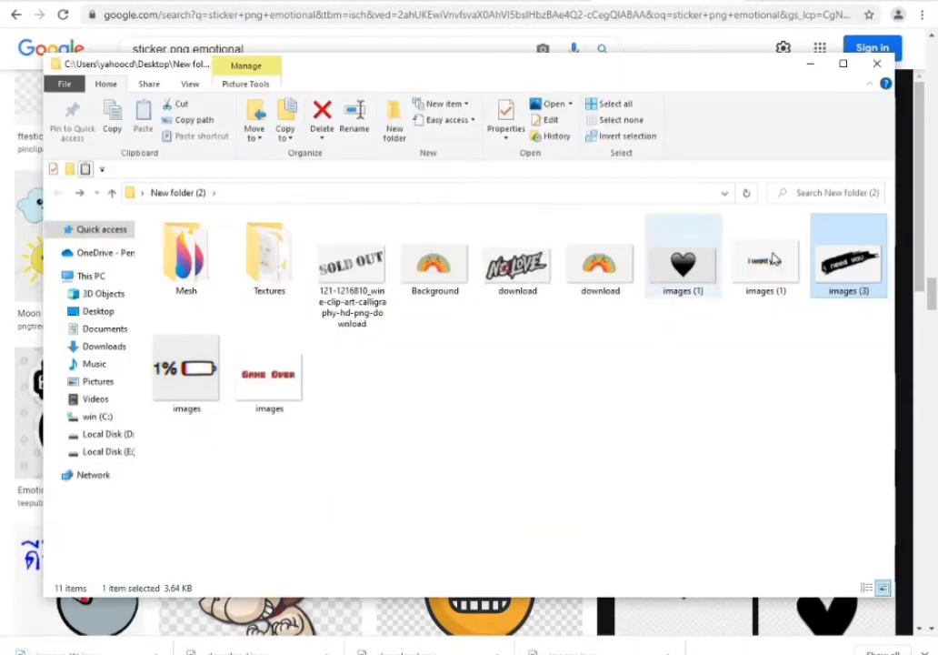
pyautogui.moveTo(693, 265); pyautogui.dragTo(657, 363)
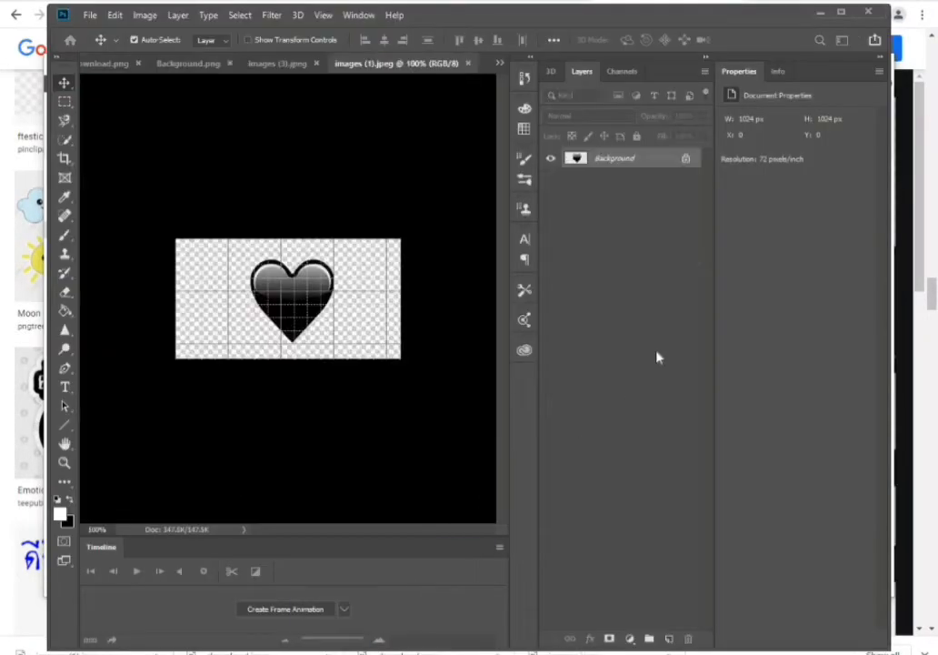
pyautogui.doubleClick(615, 158)
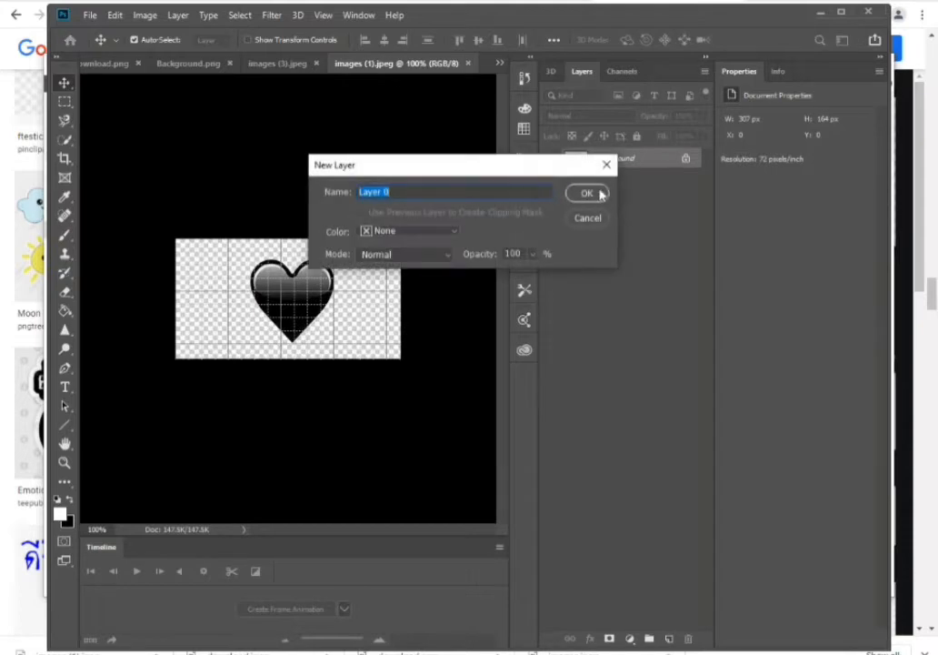
pyautogui.click(591, 191)
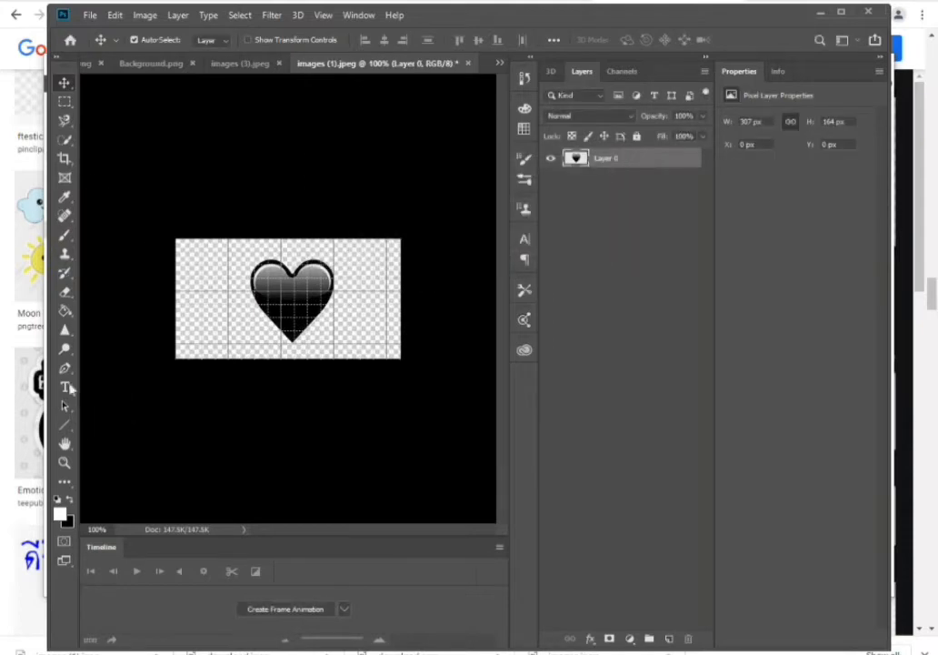
pyautogui.click(65, 351)
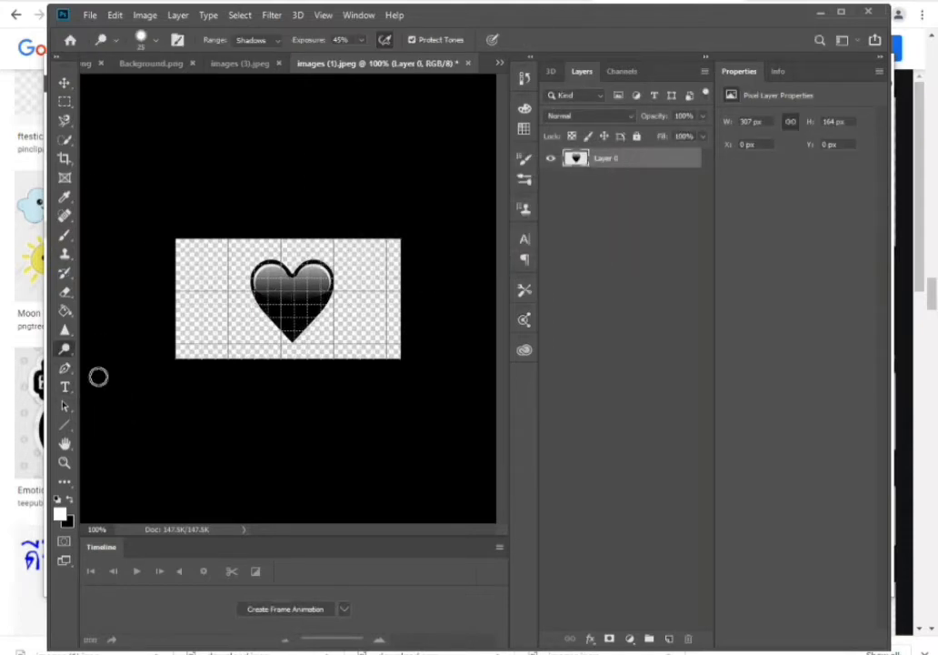
pyautogui.click(90, 19)
pyautogui.click(118, 32)
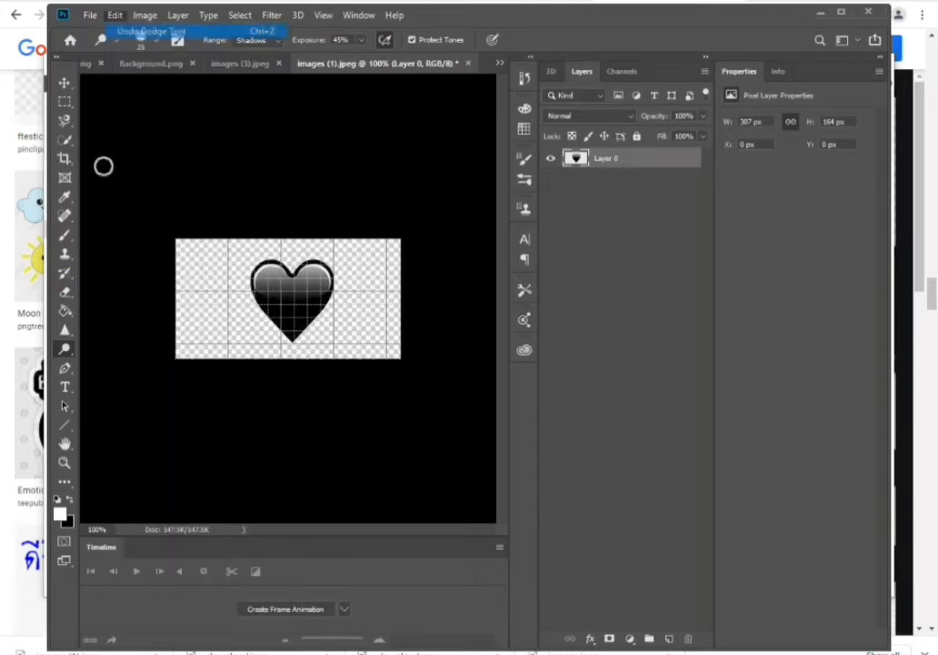
# Select the black heart by tracing closely around its outline with the Magnetic Lasso tool
pyautogui.click(65, 462)
pyautogui.click(280, 297)
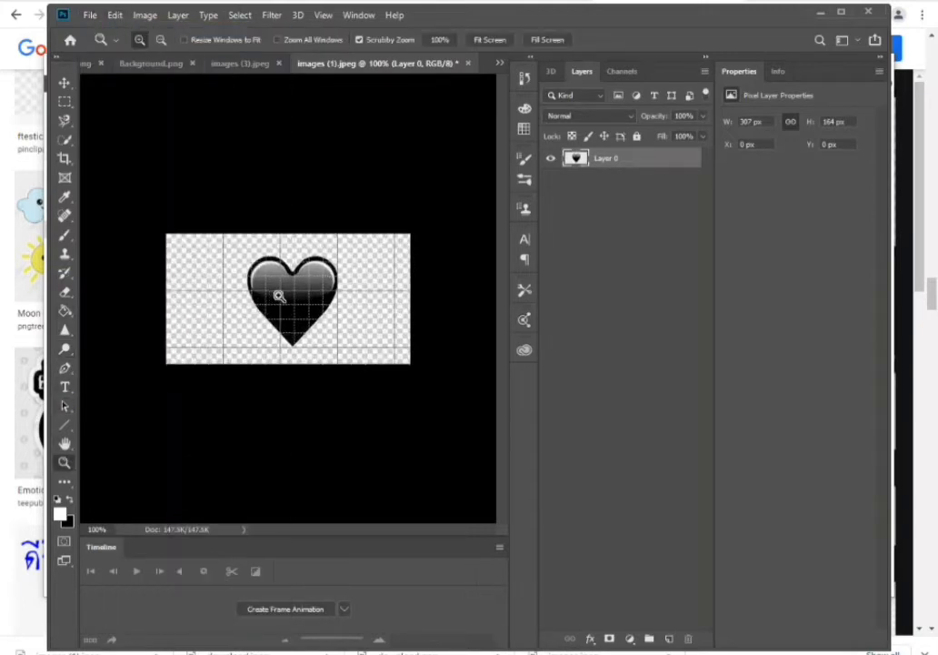
pyautogui.click(280, 296)
pyautogui.click(64, 120)
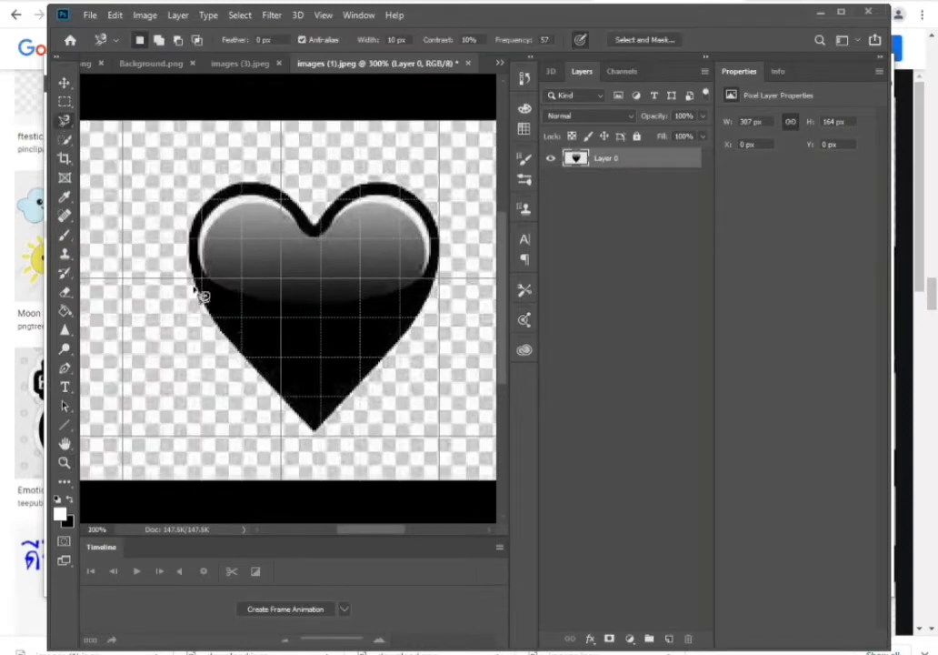
pyautogui.click(315, 433)
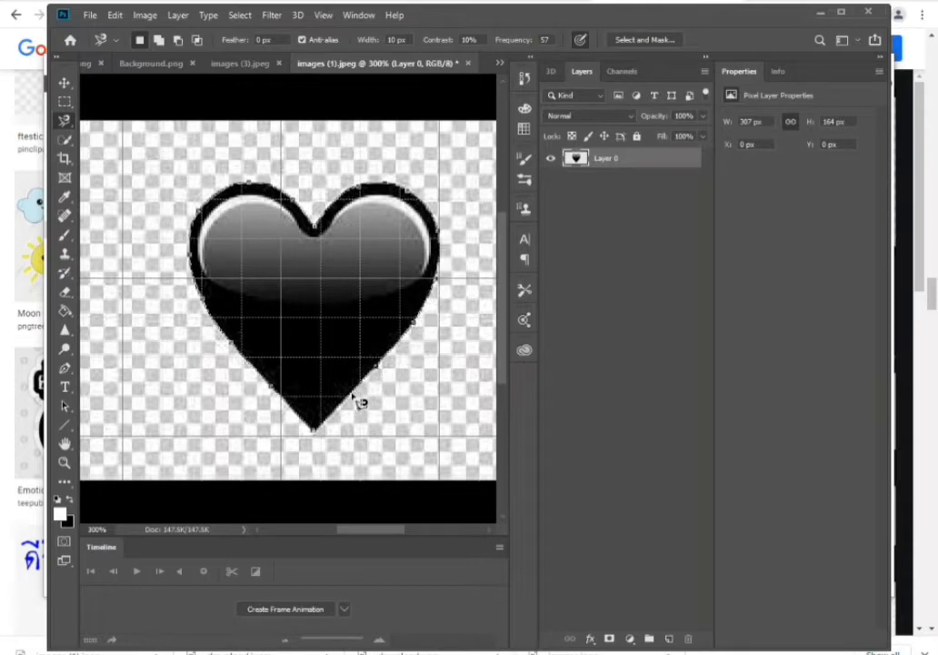
pyautogui.click(320, 440)
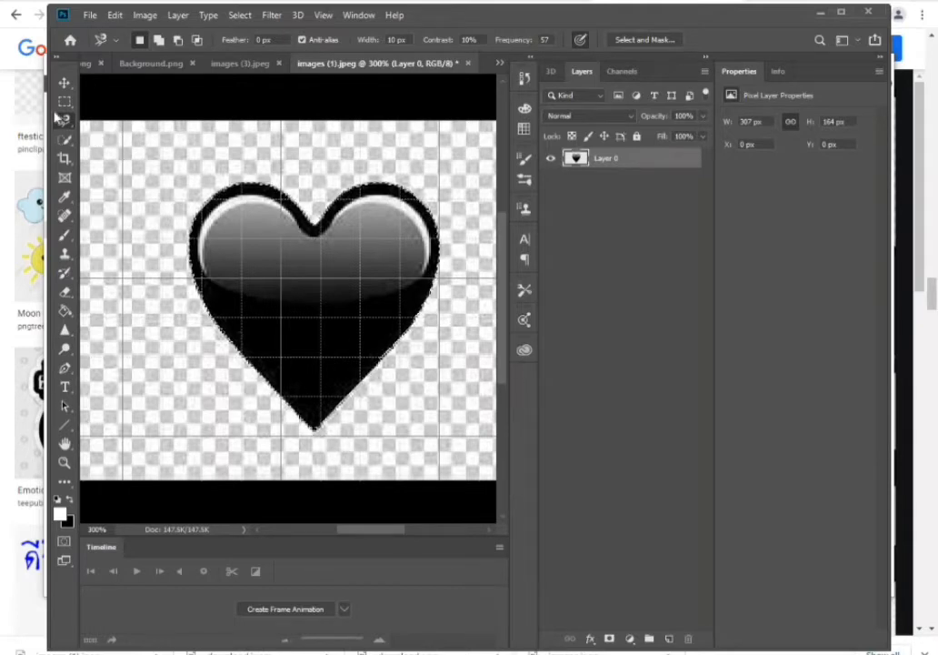
# Move the selected heart into faceFeminine.jpg and place it on the cheek under the left-hand eye, at about X 272 px, Y 432 px
pyautogui.click(64, 82)
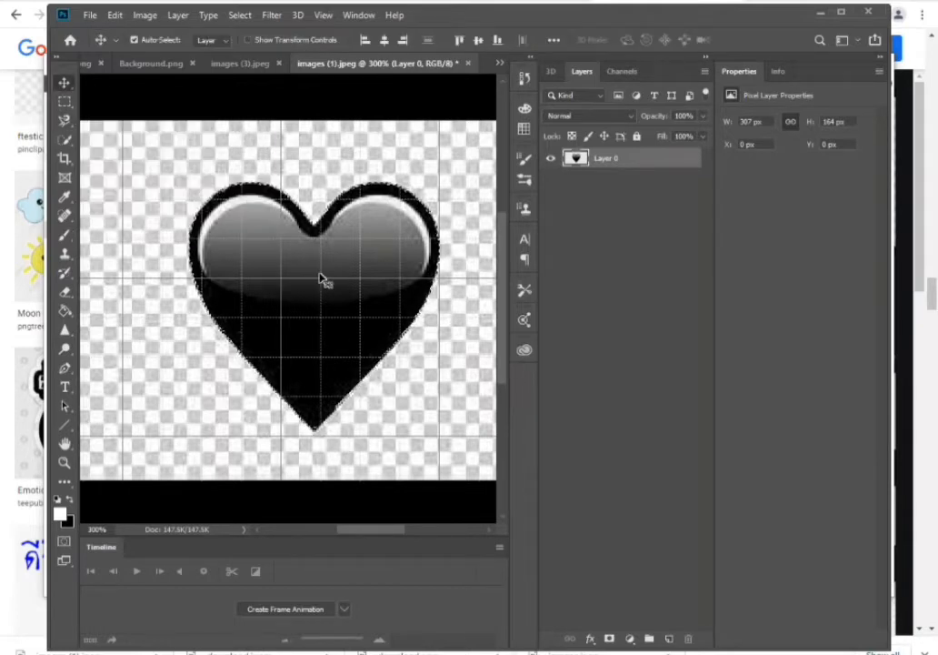
pyautogui.moveTo(320, 279); pyautogui.dragTo(229, 303)
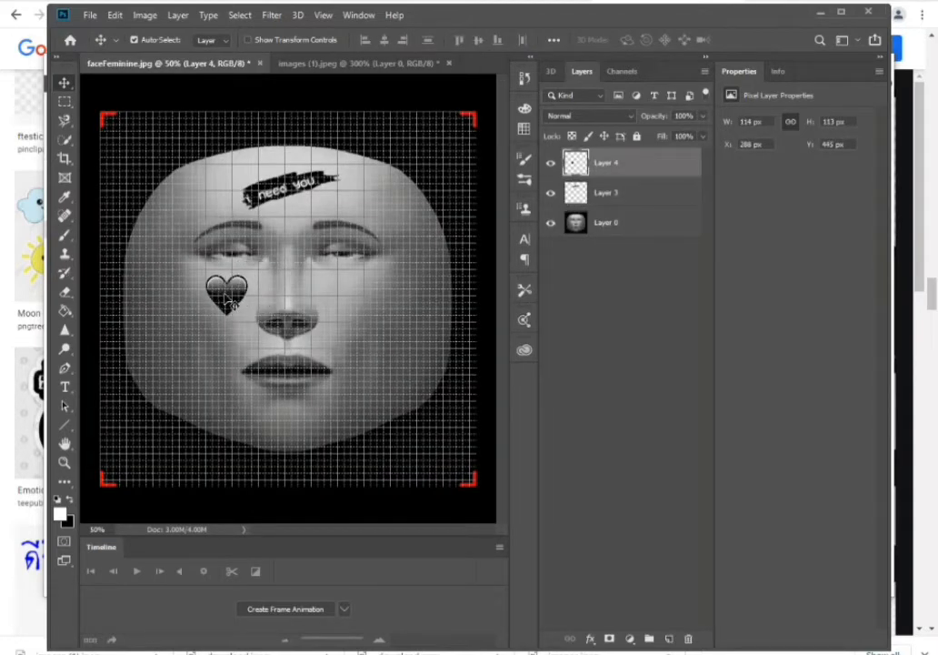
pyautogui.press('t')
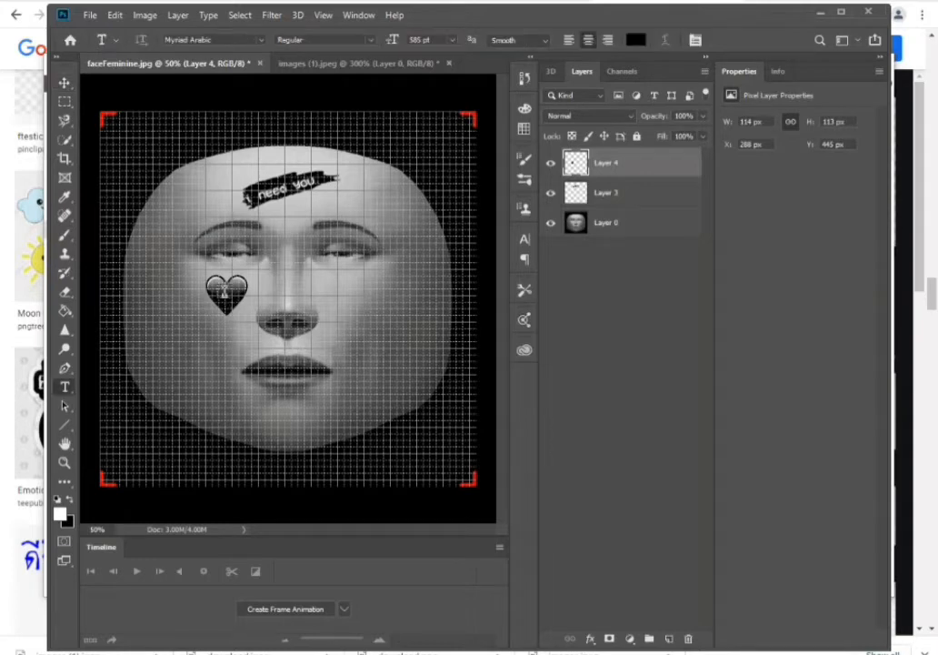
pyautogui.hotkey('shift', 't')
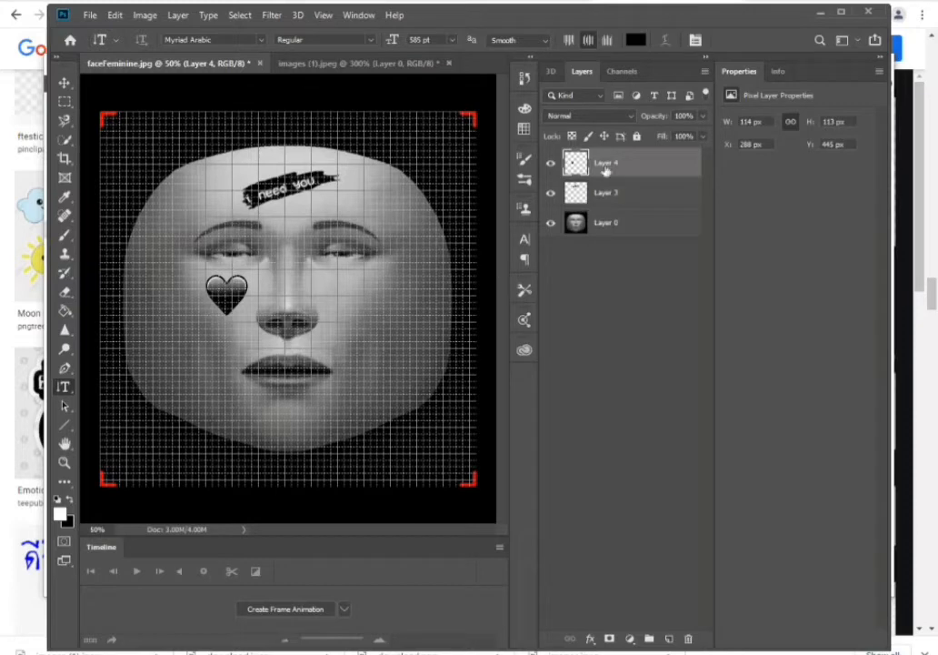
pyautogui.click(63, 81)
pyautogui.moveTo(239, 290)
pyautogui.mouseDown()
pyautogui.moveTo(235, 280)
pyautogui.moveTo(231, 292)
pyautogui.mouseUp()
pyautogui.press('t')
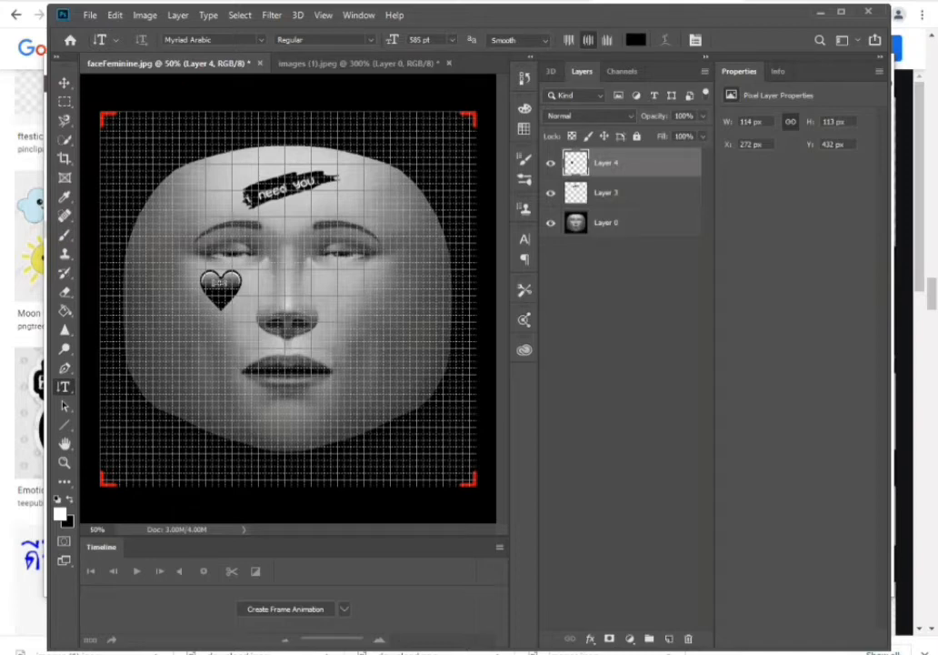
pyautogui.click(219, 283)
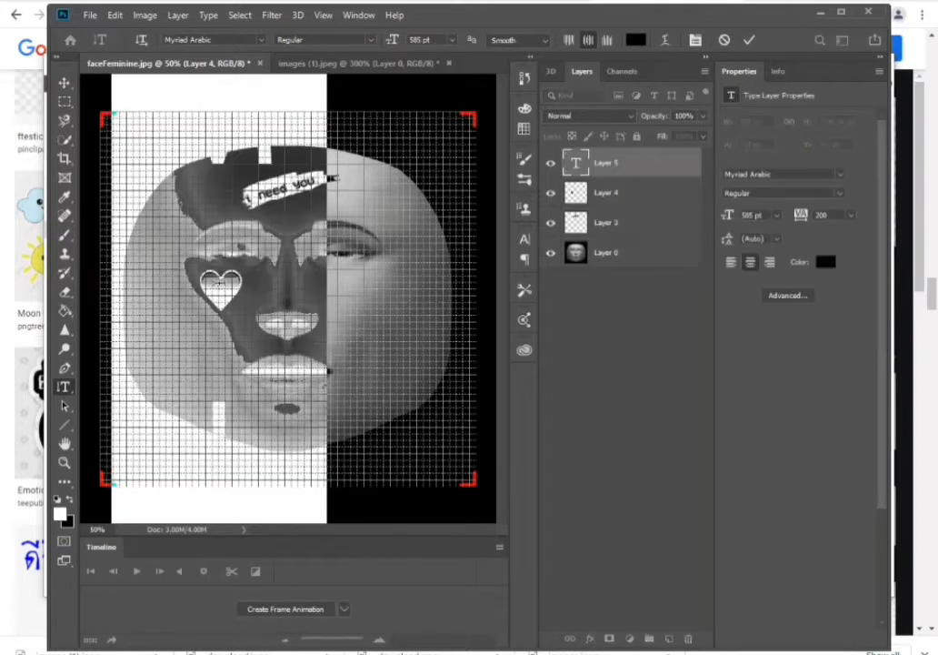
pyautogui.click(639, 166)
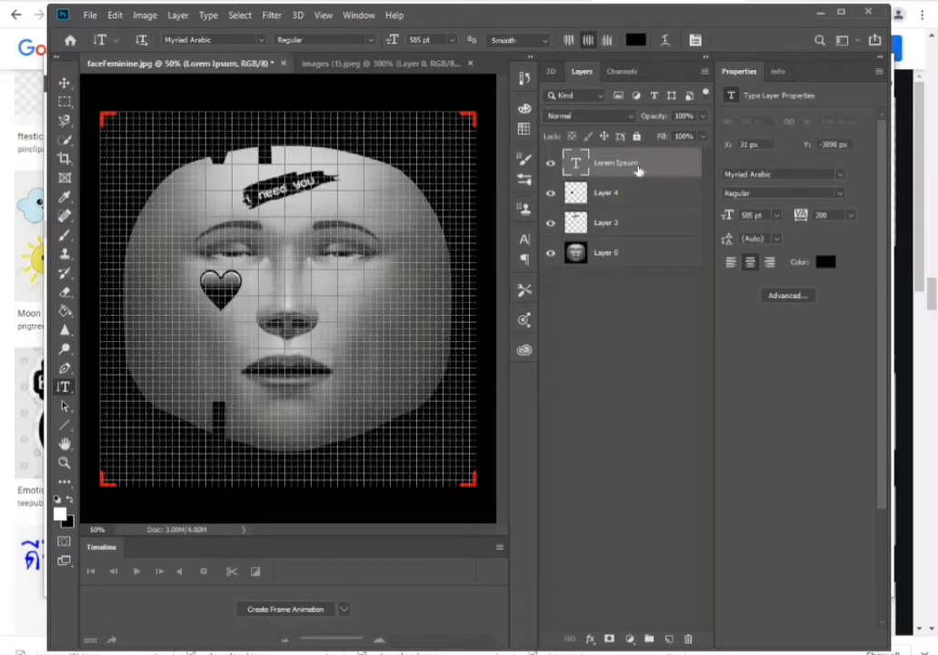
pyautogui.press('Delete')
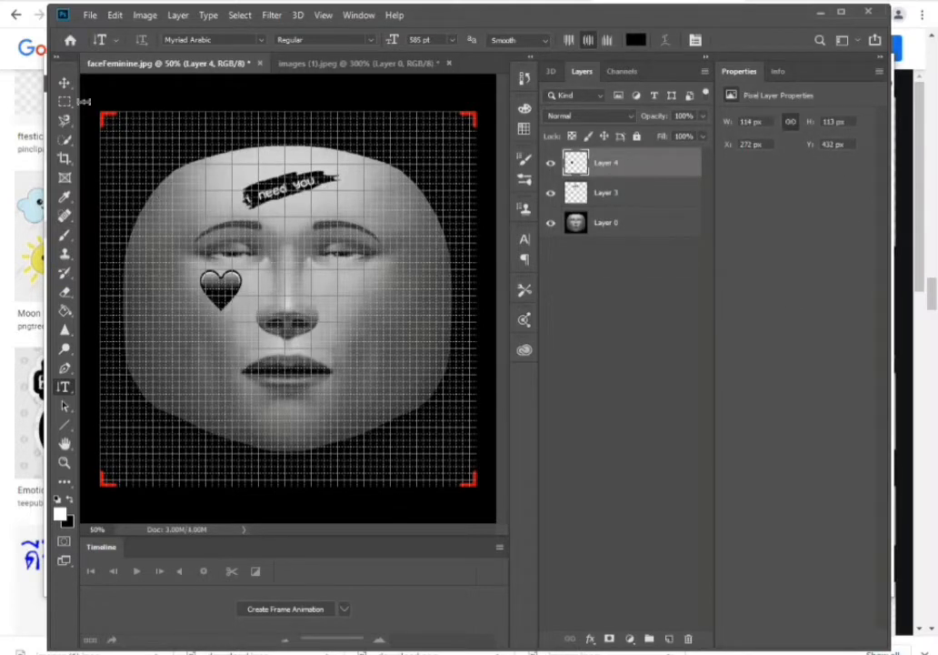
pyautogui.click(65, 83)
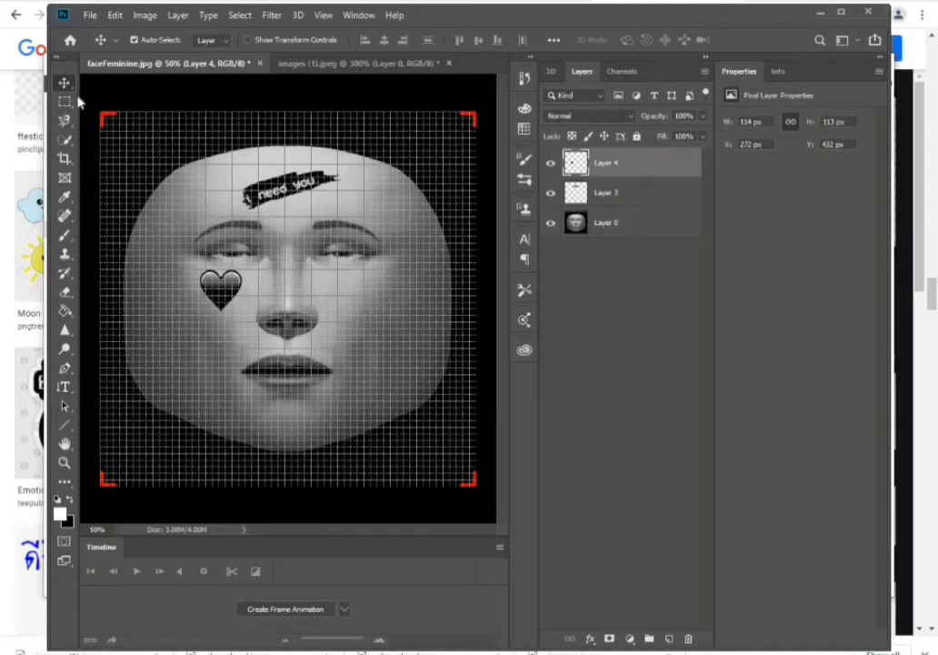
# Scale the heart on Layer 4 down to about 77%, roughly 88 × 87 px
pyautogui.press('t')
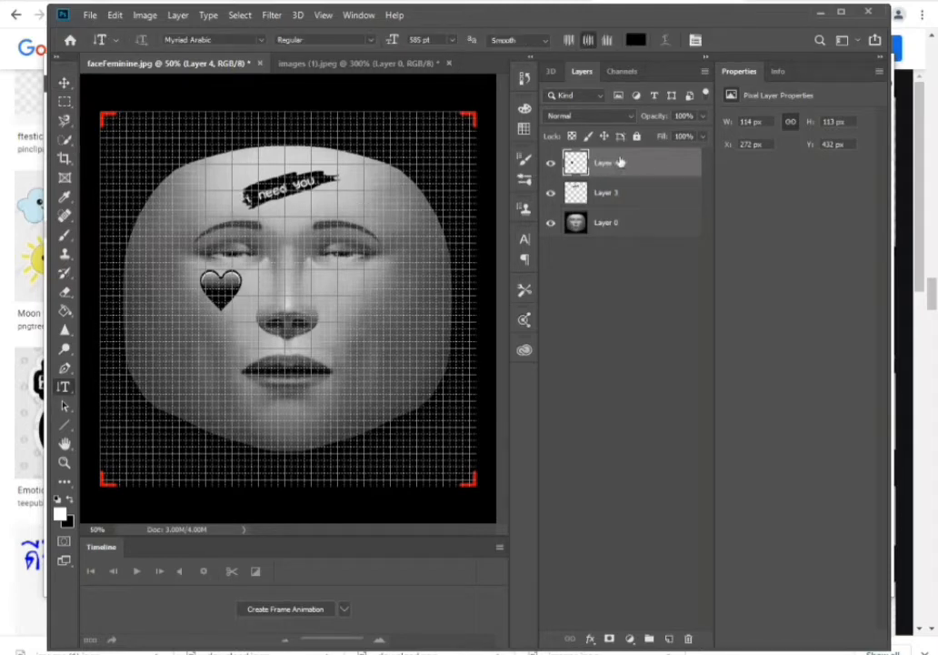
pyautogui.hotkey('ctrl', 't')
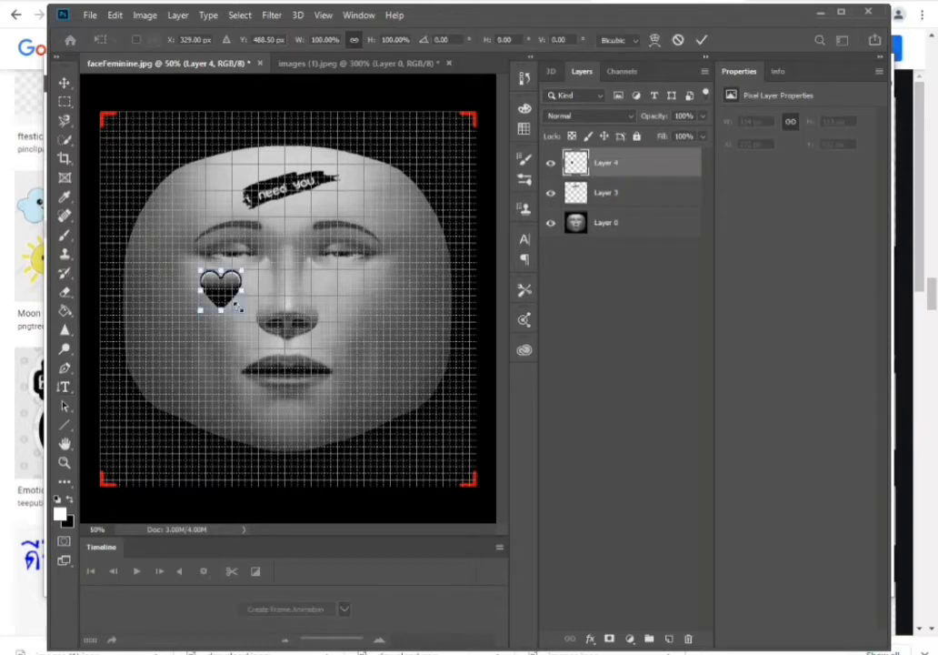
pyautogui.moveTo(241, 308)
pyautogui.mouseDown()
pyautogui.moveTo(221, 284)
pyautogui.moveTo(234, 287)
pyautogui.mouseUp()
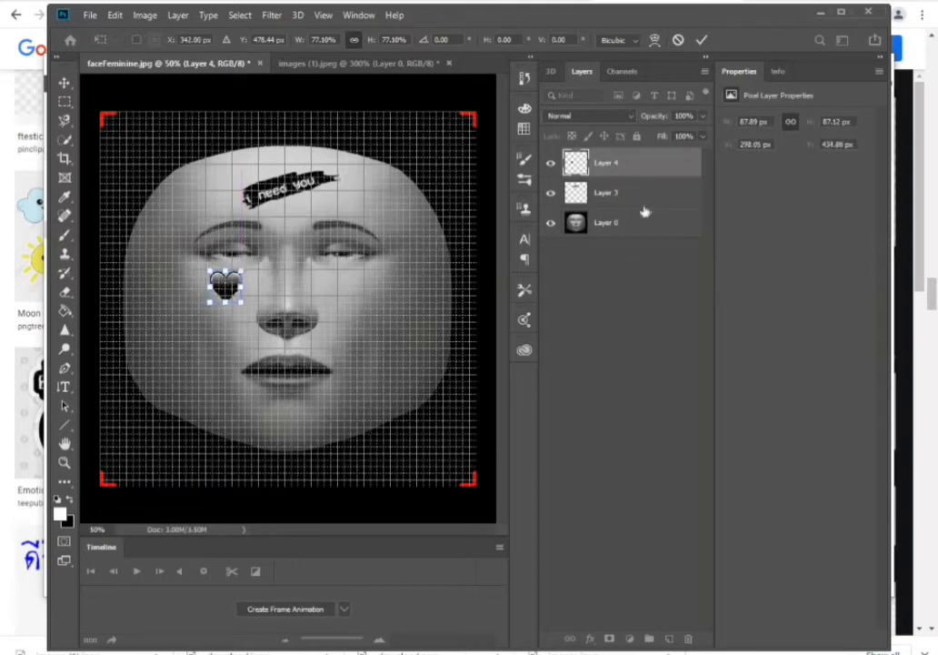
# Duplicate the heart on Layer 4 and move the copy onto the opposite cheek, at about X 650 px, Y 432 px
pyautogui.moveTo(624, 164); pyautogui.dragTo(668, 638)
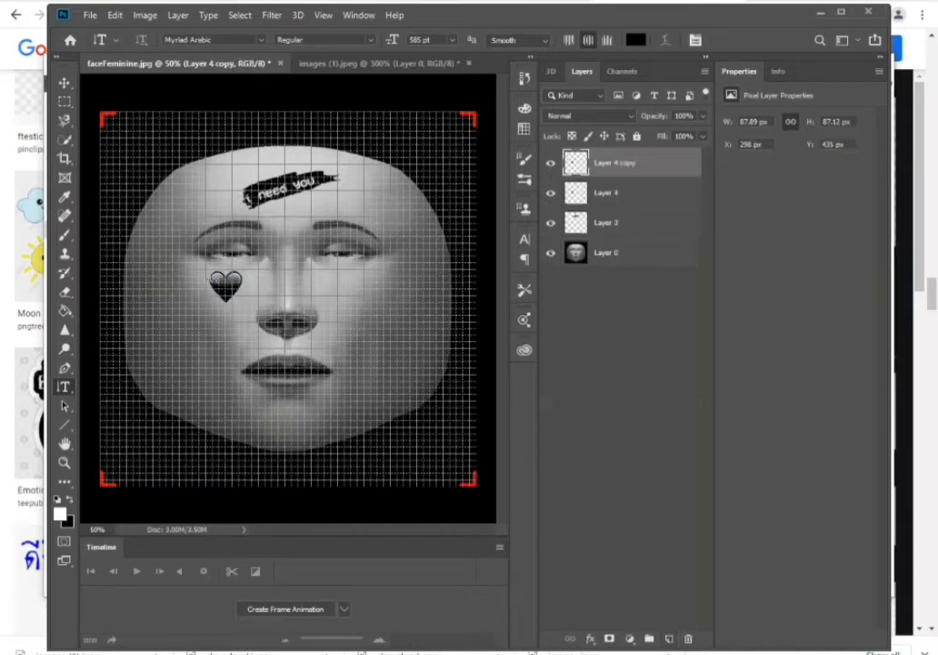
pyautogui.hotkey('ctrl', 't')
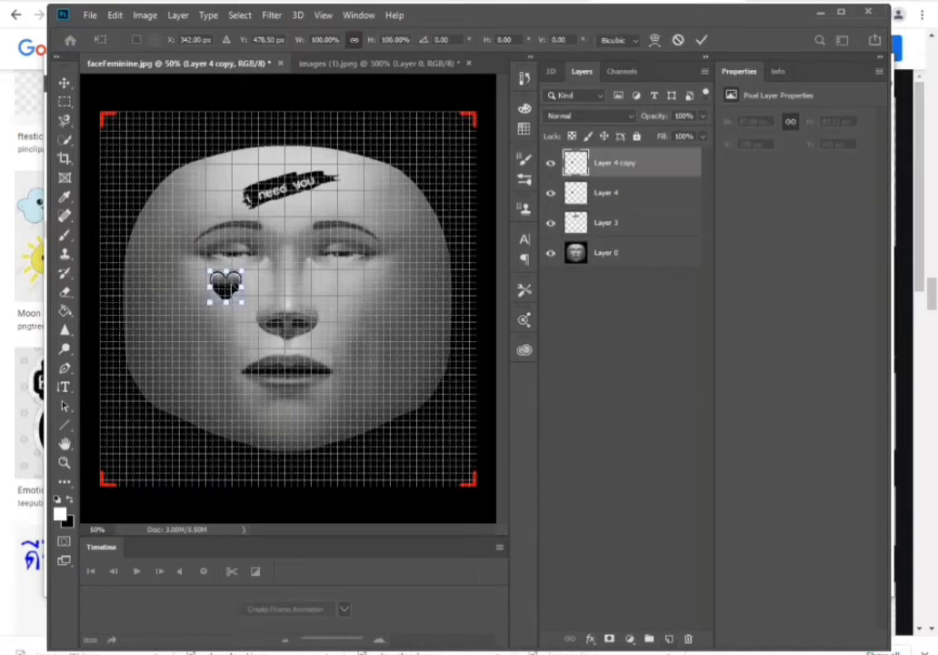
pyautogui.moveTo(229, 287); pyautogui.dragTo(357, 288)
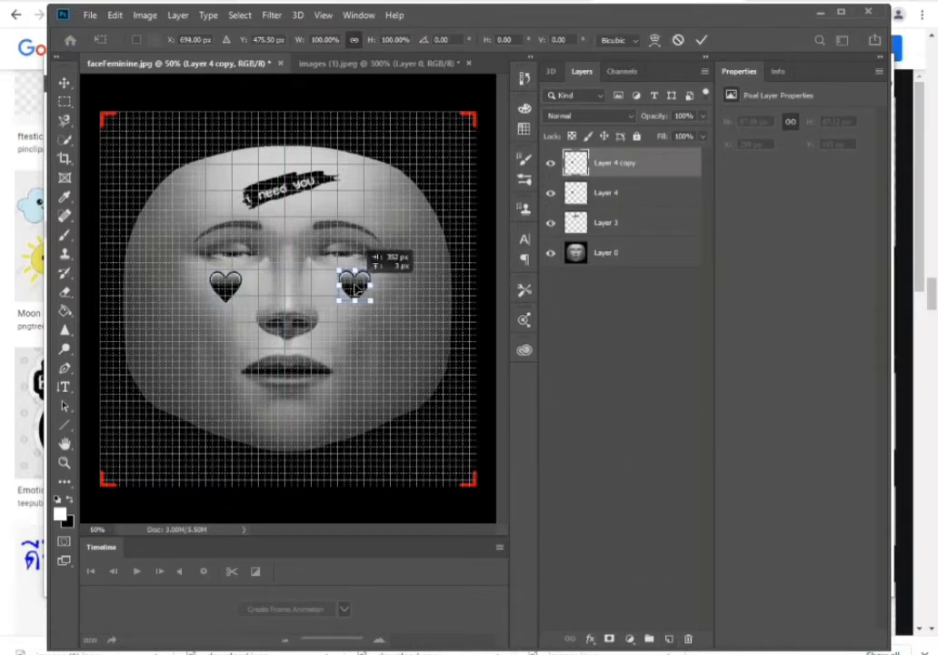
pyautogui.press('Return')
pyautogui.press('t')
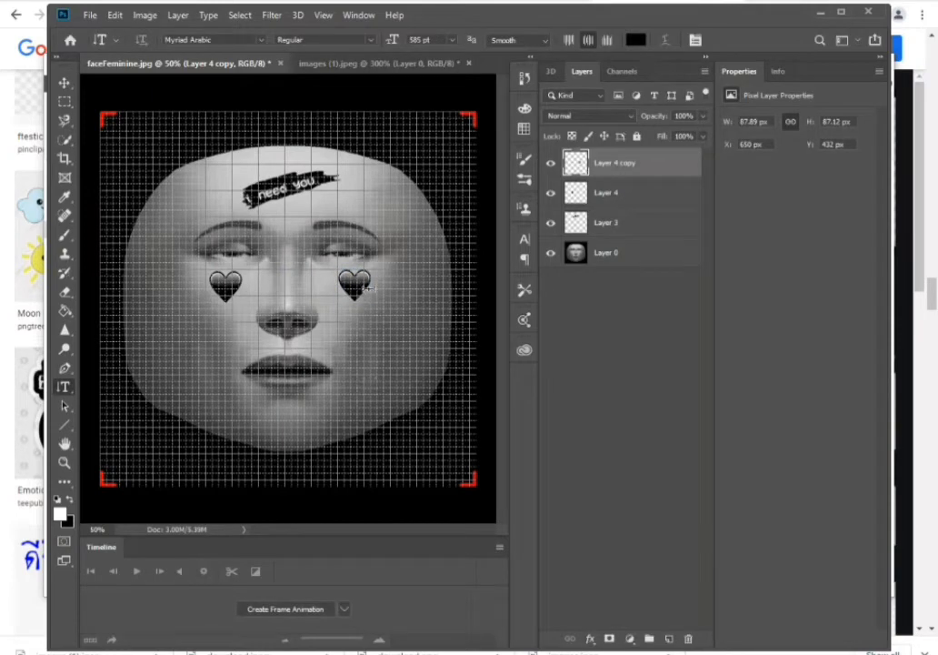
pyautogui.click(293, 231)
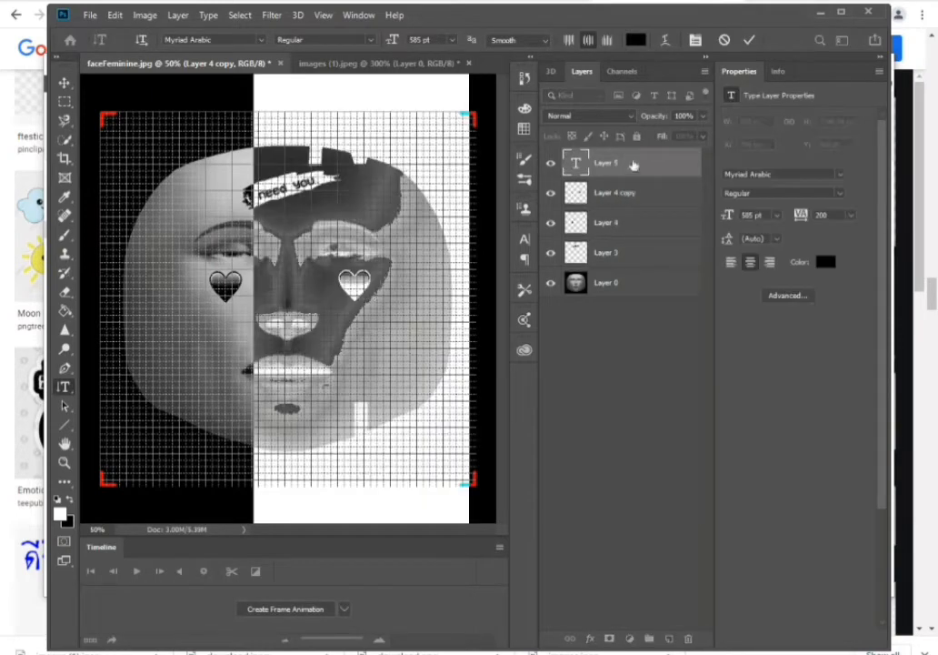
pyautogui.click(633, 165)
pyautogui.press('Delete')
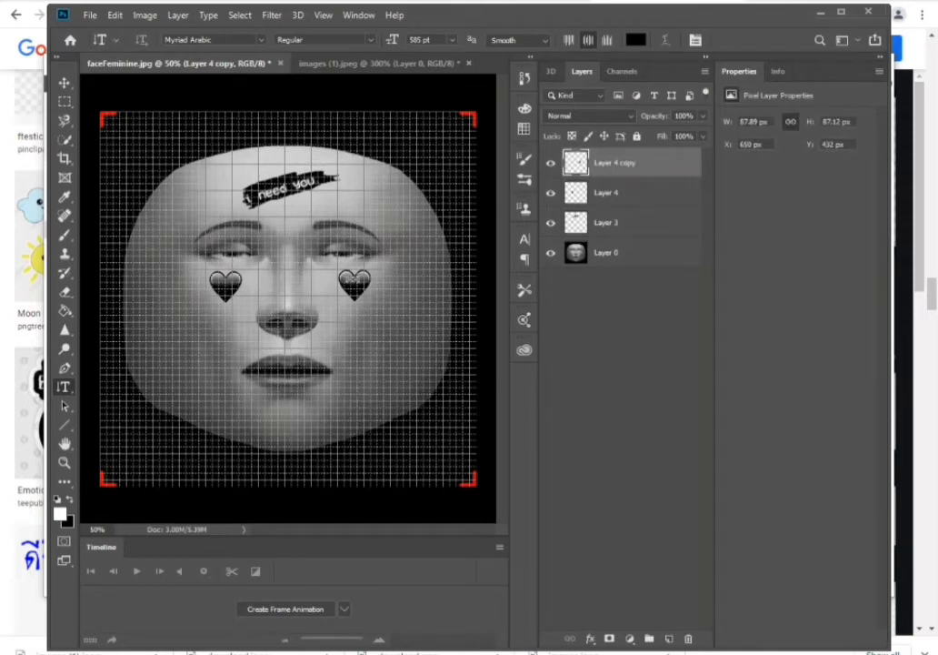
# Scale the copied heart down to about 61% and the original Layer 4 heart to about 58%
pyautogui.hotkey('ctrl', 't')
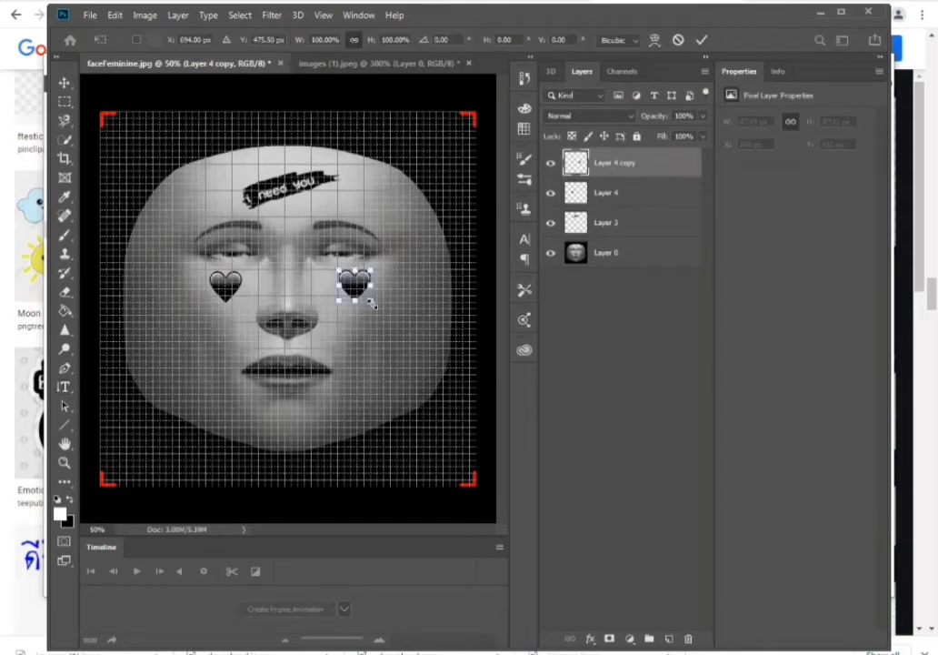
pyautogui.moveTo(371, 303); pyautogui.dragTo(361, 288)
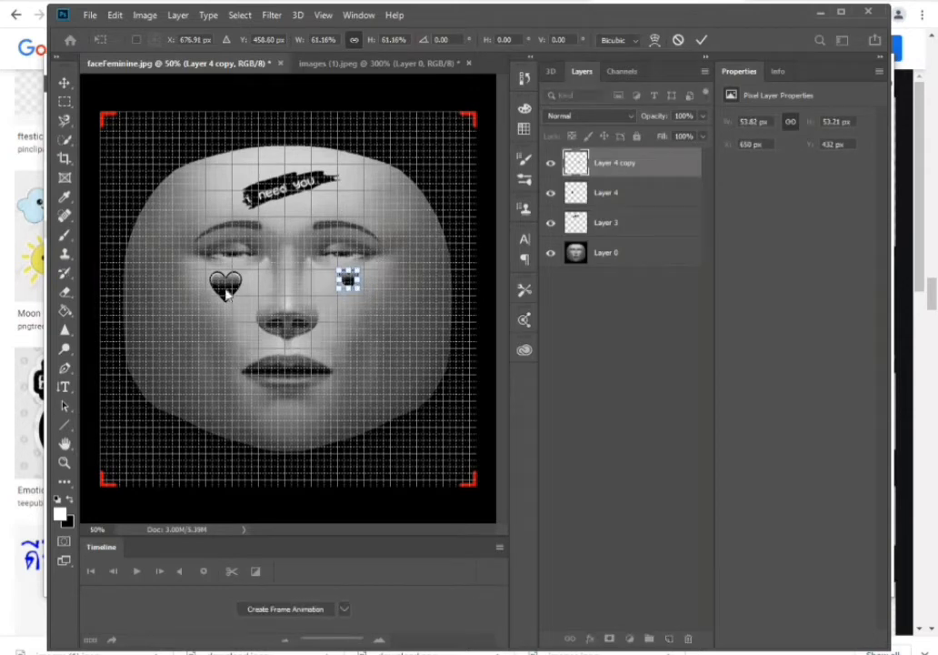
pyautogui.click(607, 193)
pyautogui.hotkey('ctrl', 't')
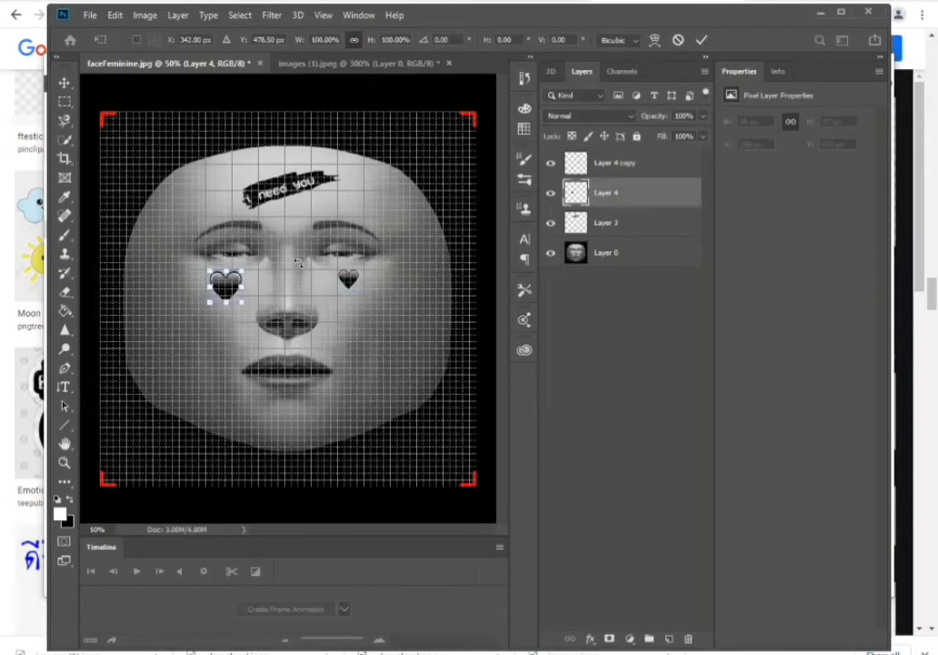
pyautogui.moveTo(241, 298); pyautogui.dragTo(232, 291)
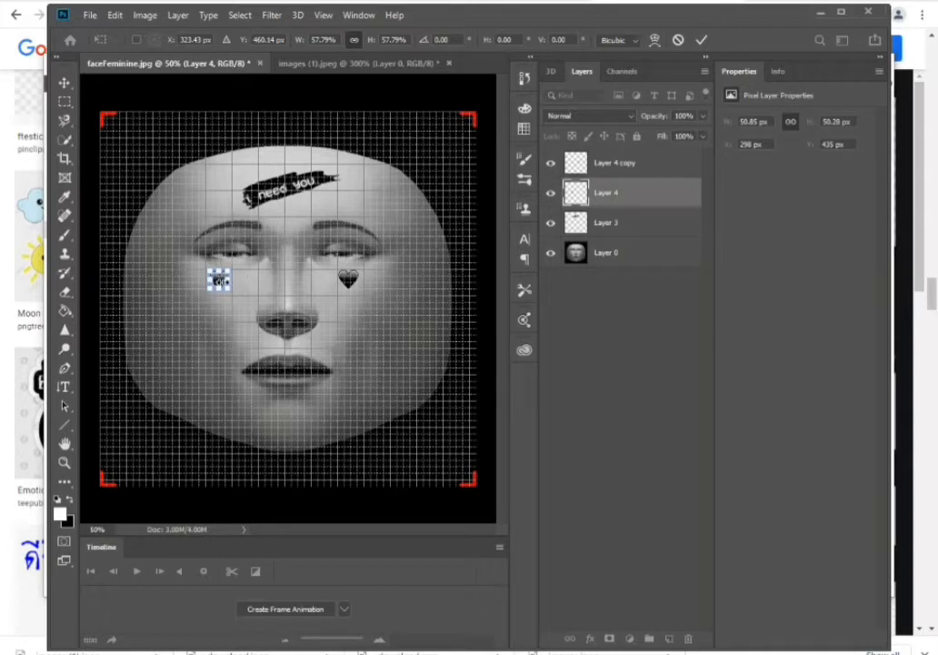
pyautogui.click(596, 345)
pyautogui.press('t')
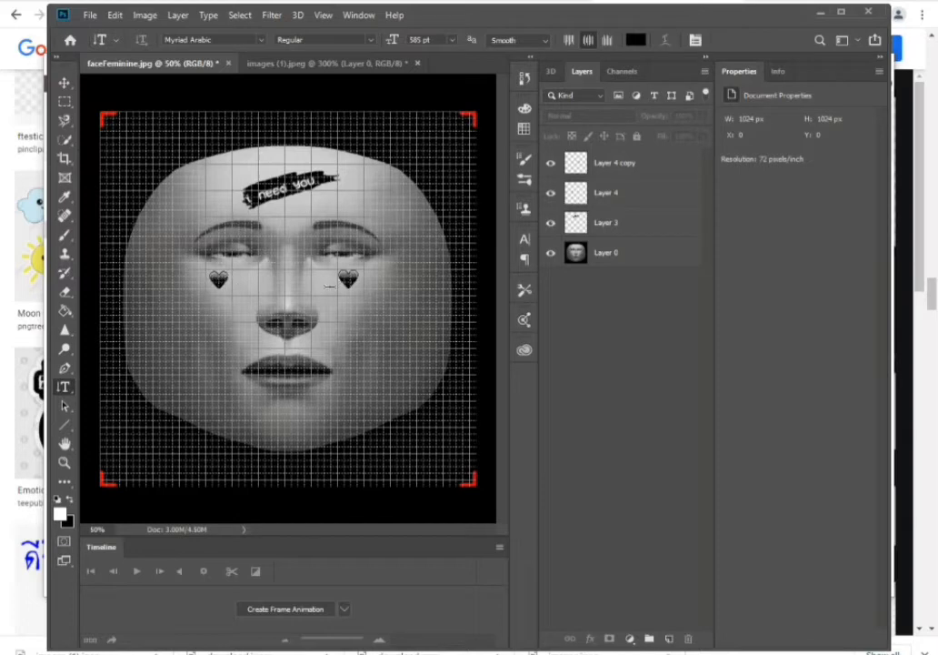
pyautogui.click(354, 283)
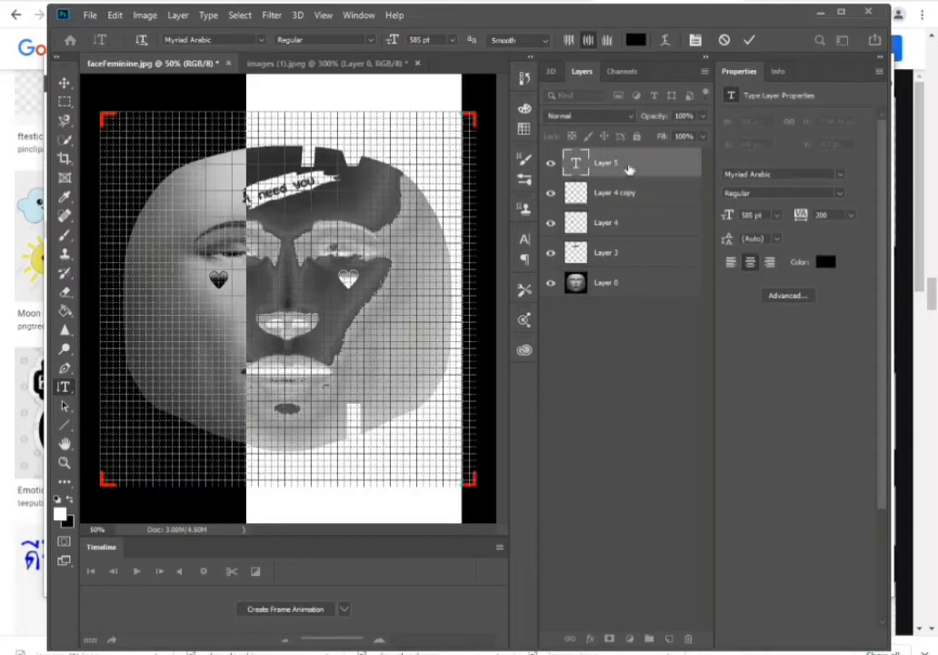
pyautogui.press('BackSpace')
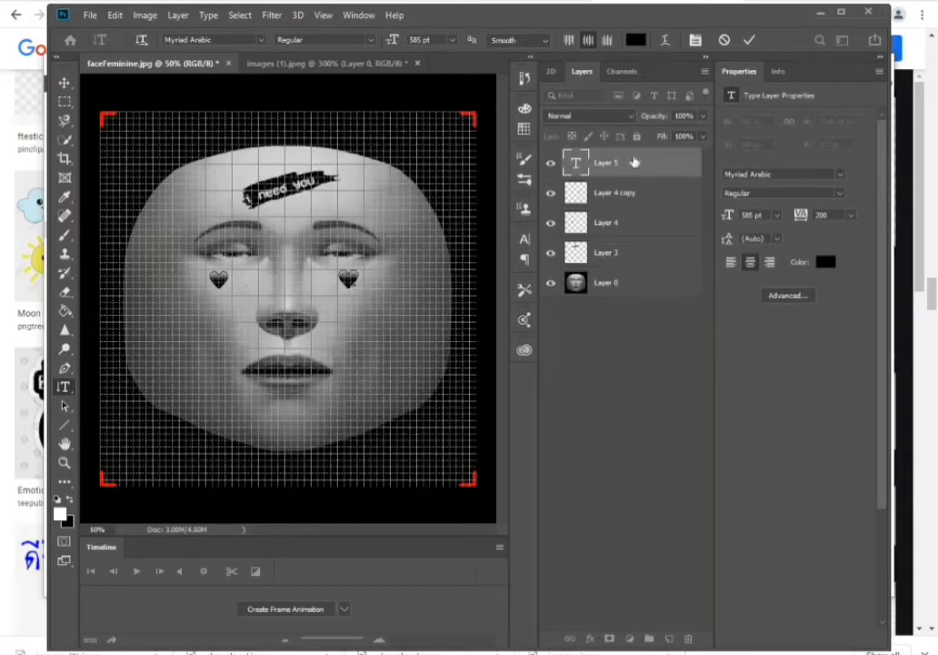
pyautogui.click(635, 168)
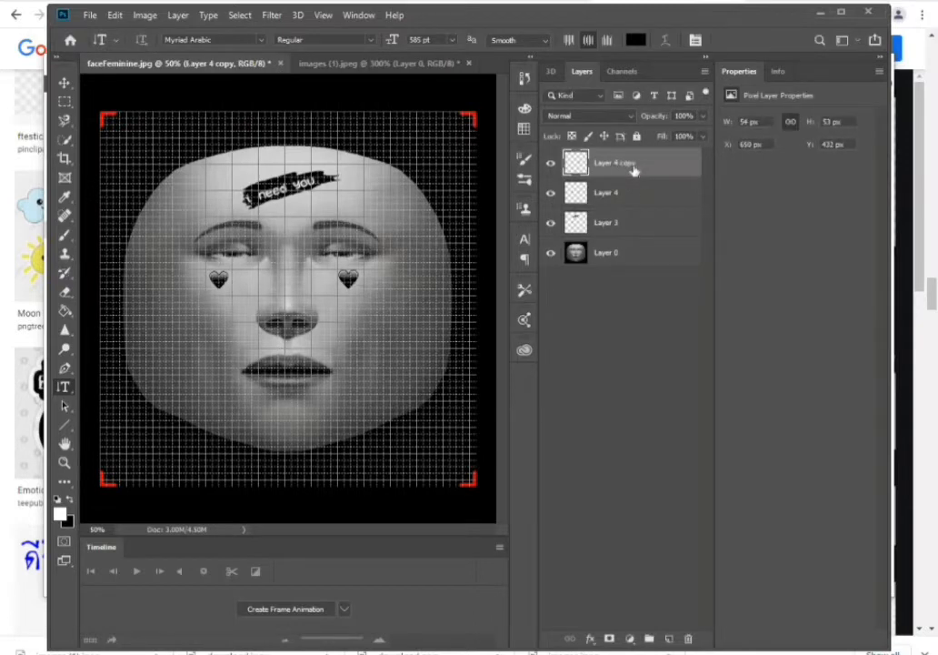
# Delete the copied heart layer and make a fresh duplicate of the resized Layer 4 heart
pyautogui.press('Delete')
pyautogui.moveTo(651, 169); pyautogui.dragTo(669, 638)
pyautogui.hotkey('ctrl', 't')
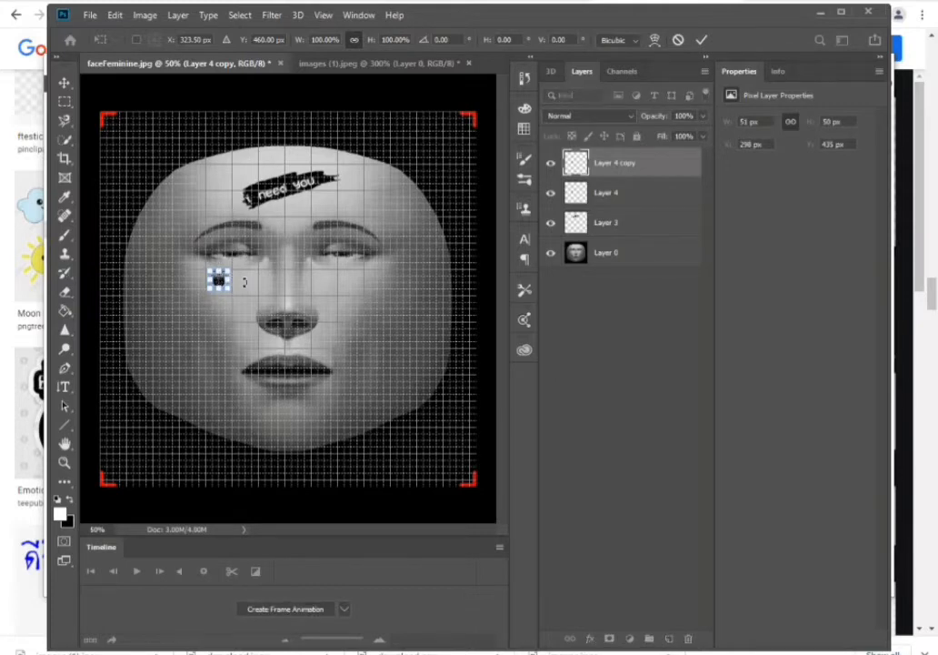
# Place the duplicated heart under the opposite eye and reposition the original heart level with it, at about X 291 px, Y 418 px
pyautogui.click(62, 82)
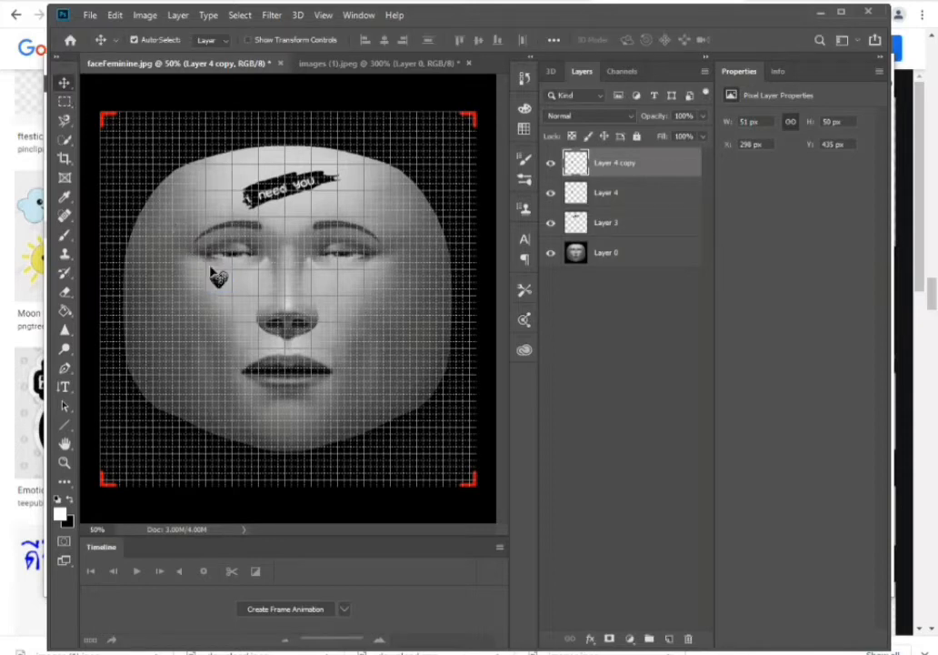
pyautogui.keyDown('alt'); pyautogui.moveTo(221, 282); pyautogui.dragTo(357, 271); pyautogui.keyUp('alt')
pyautogui.click(218, 279)
pyautogui.moveTo(218, 279); pyautogui.dragTo(216, 280)
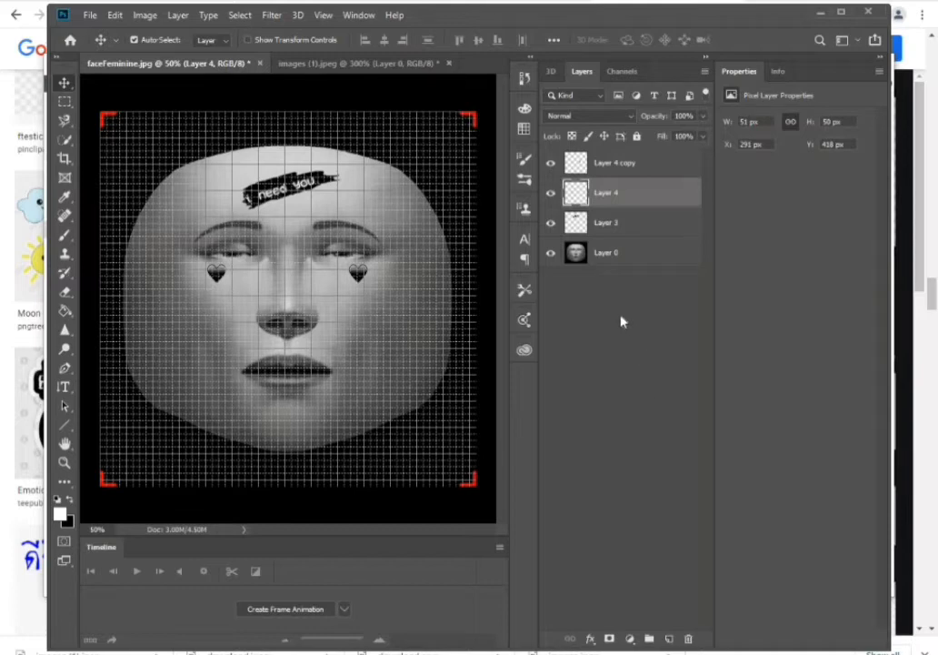
# Hide the face reference on Layer 0 and save the stickers as the PNG faceFeminine in the Desktop's New folder (2), with large file size
pyautogui.click(551, 256)
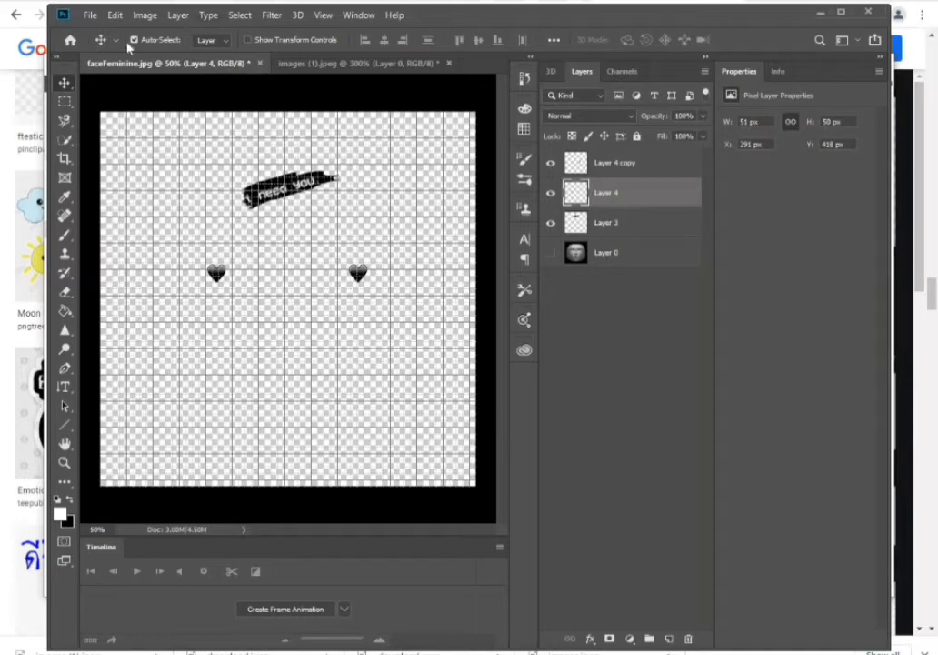
pyautogui.click(90, 15)
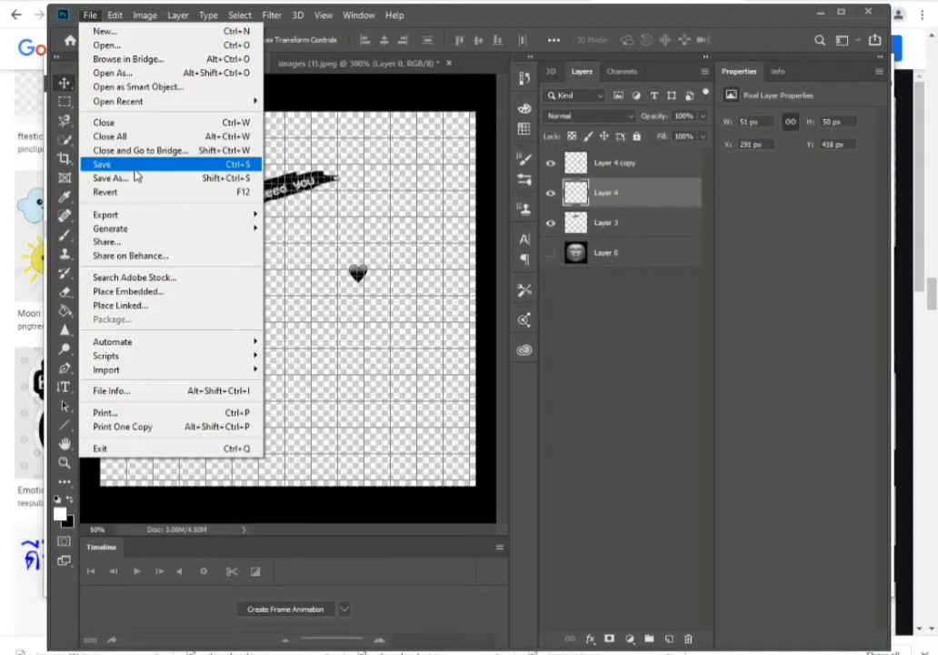
pyautogui.click(134, 169)
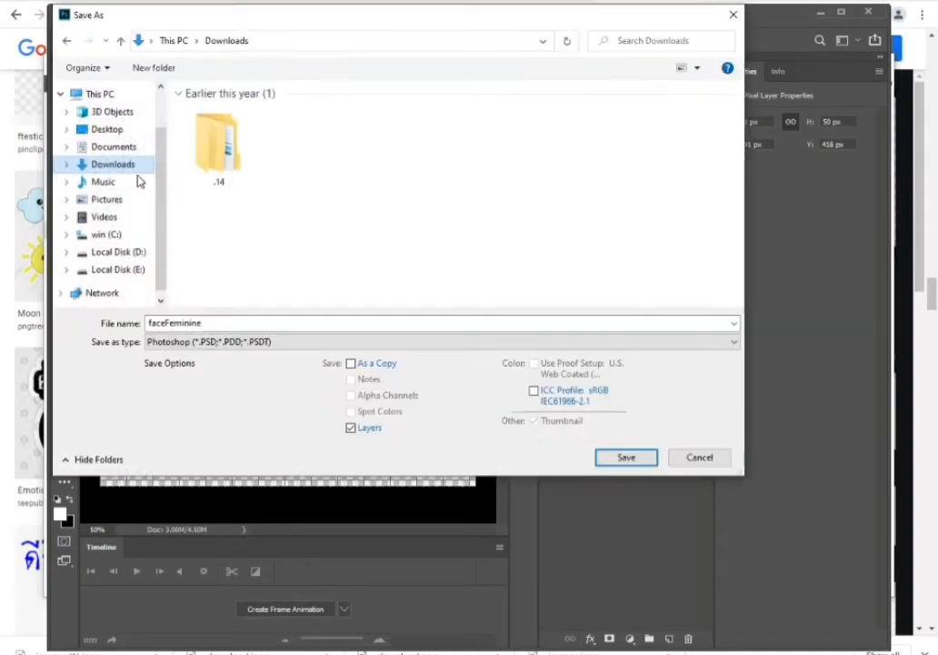
pyautogui.click(105, 129)
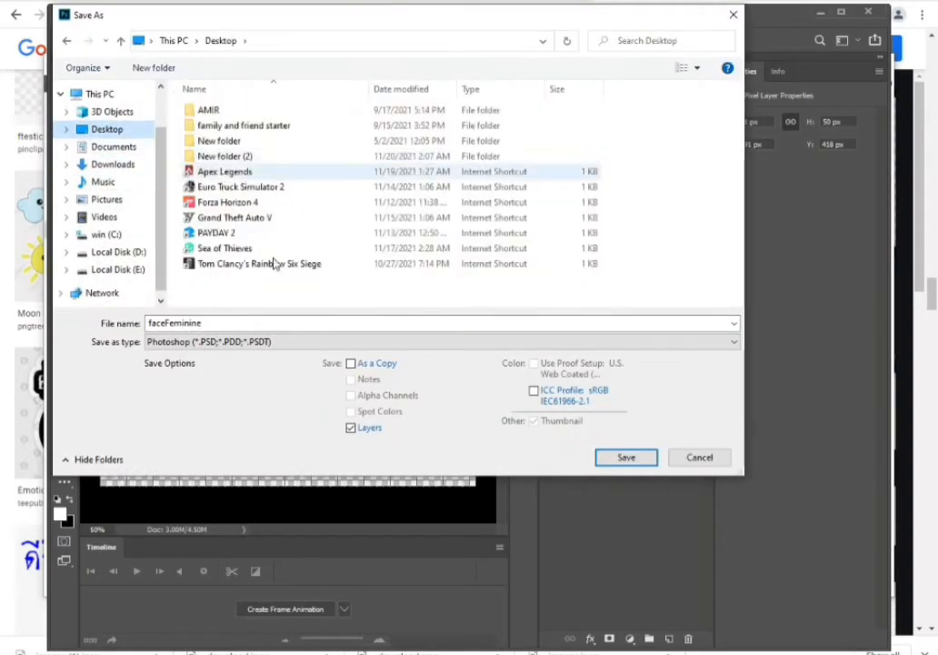
pyautogui.doubleClick(244, 158)
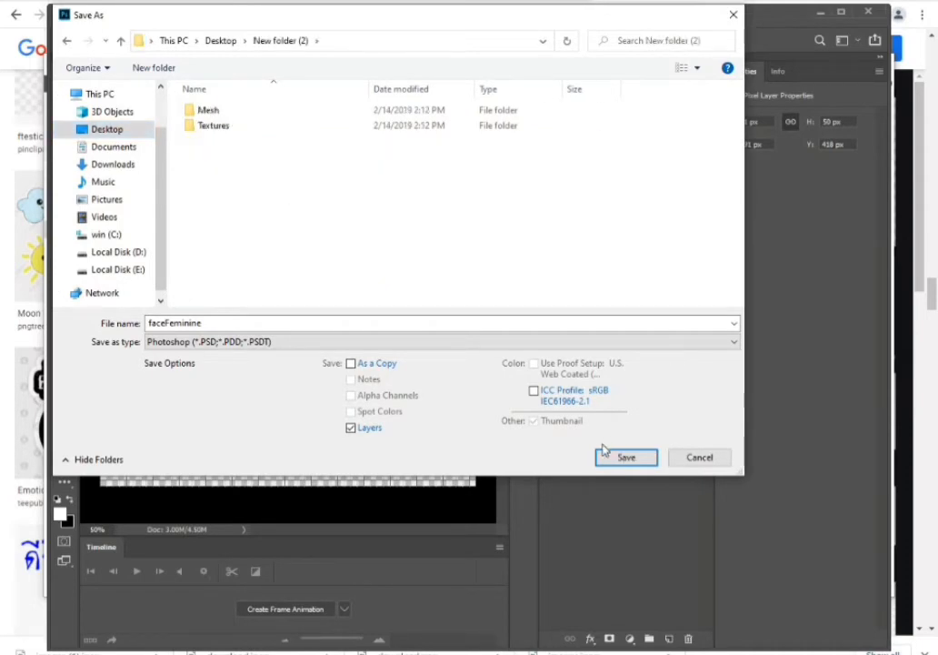
pyautogui.click(366, 343)
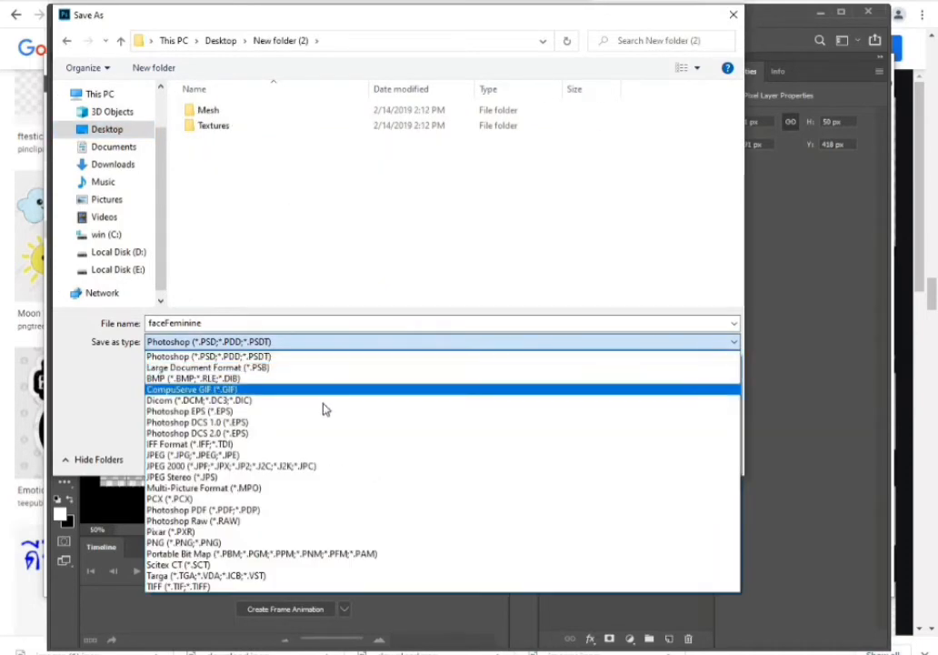
pyautogui.click(260, 543)
pyautogui.click(635, 456)
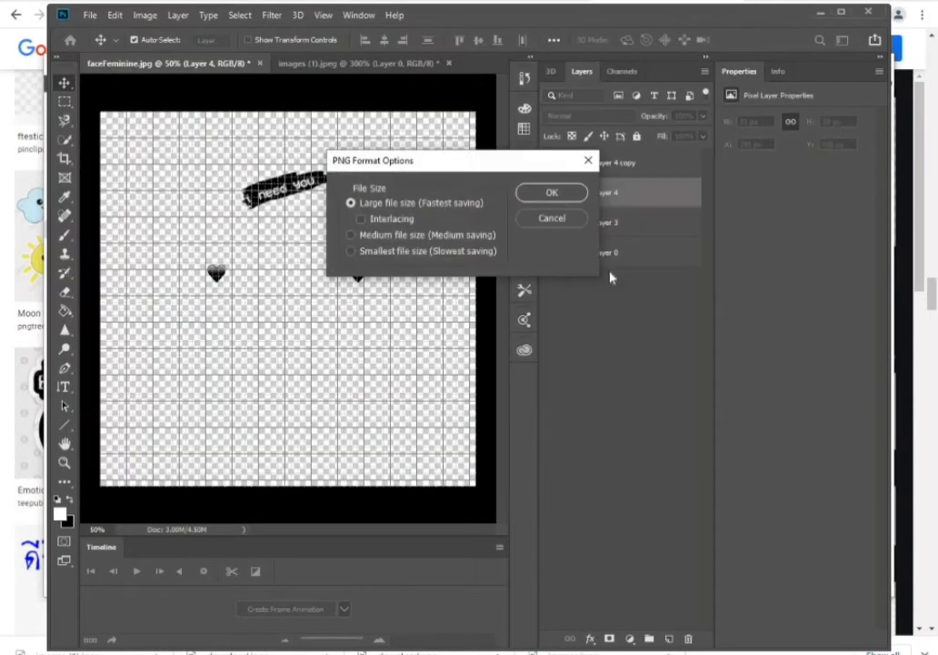
pyautogui.click(564, 193)
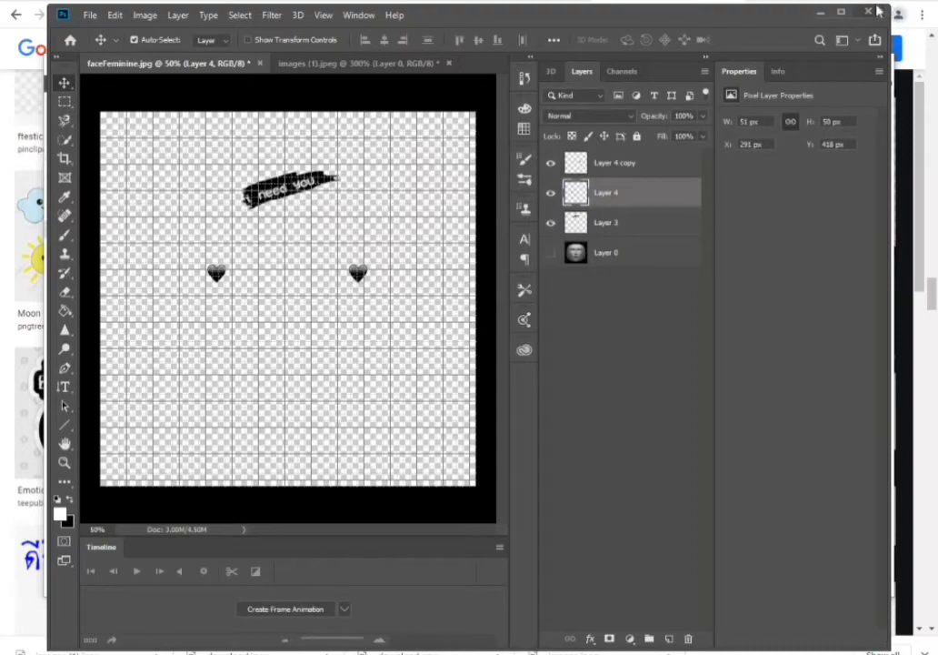
# Quit Photoshop without saving the document changes and return to the Spark AR Studio project in a maximized window
pyautogui.click(868, 12)
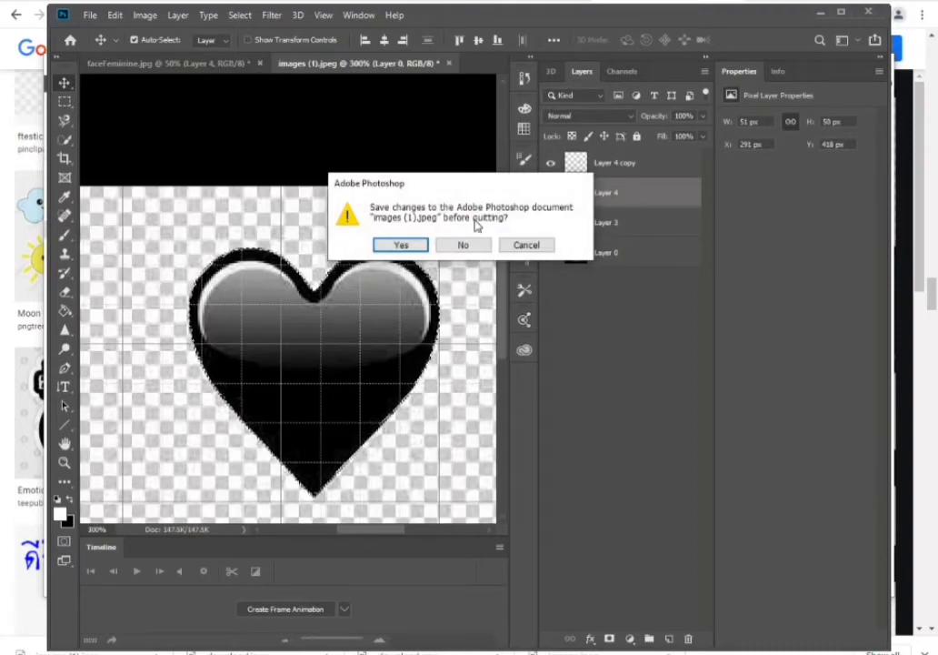
pyautogui.click(463, 245)
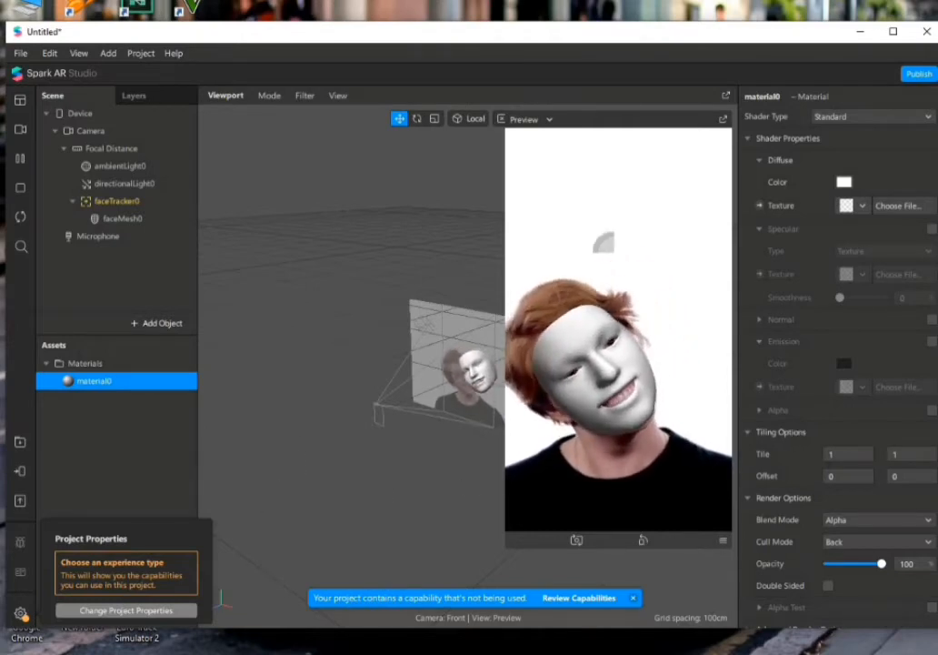
pyautogui.click(889, 33)
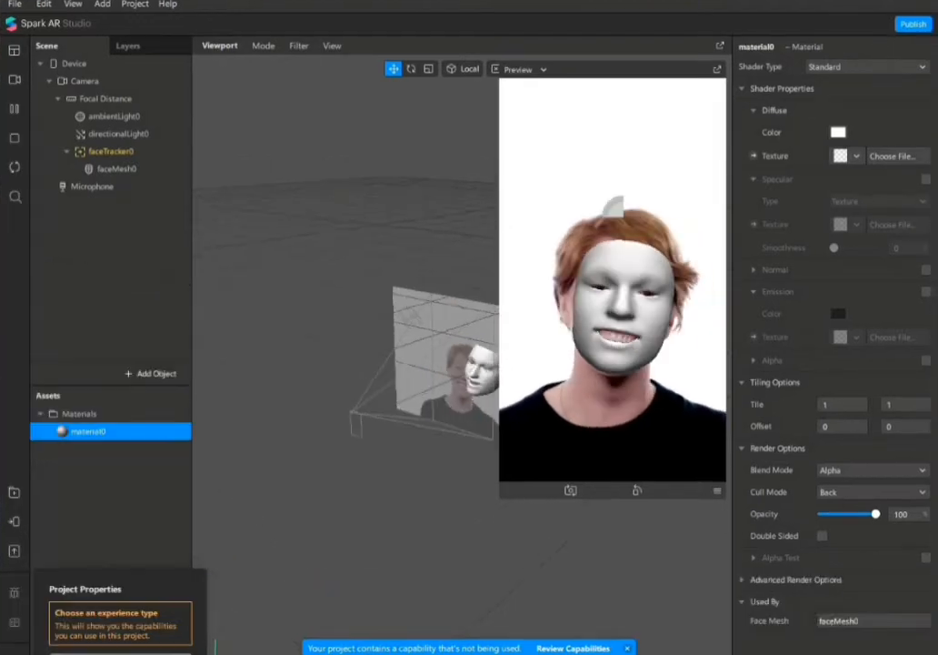
# Load the faceFeminine PNG from the Desktop's New folder (2) as material0's diffuse texture
pyautogui.click(855, 157)
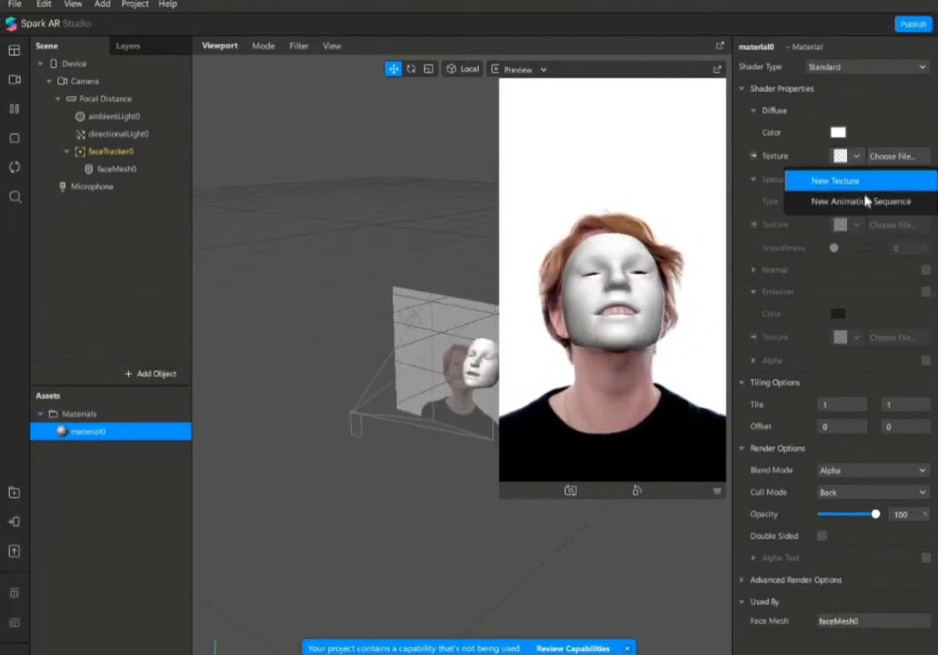
pyautogui.click(911, 158)
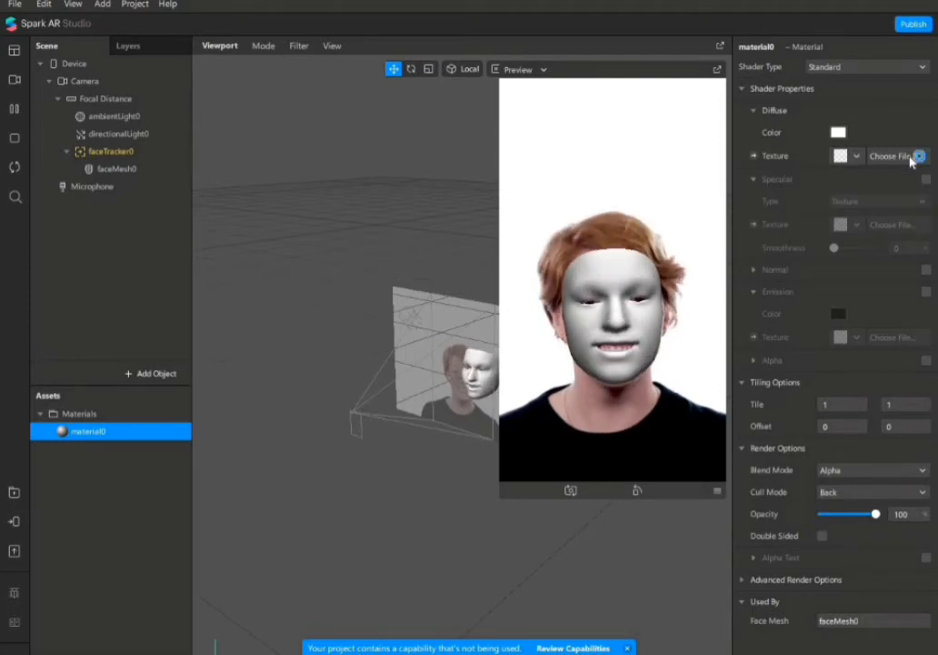
pyautogui.click(911, 158)
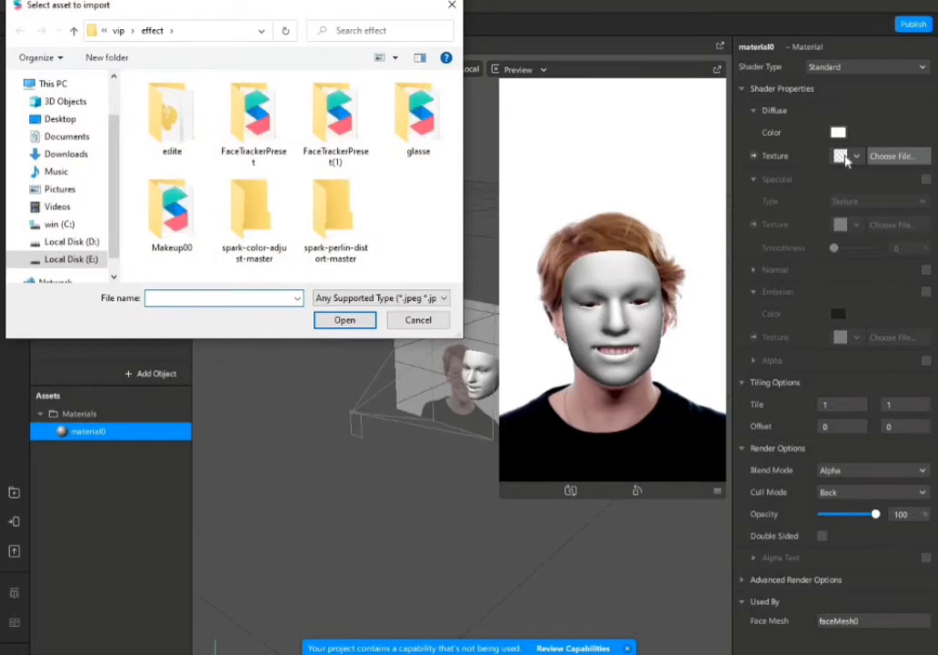
pyautogui.click(83, 122)
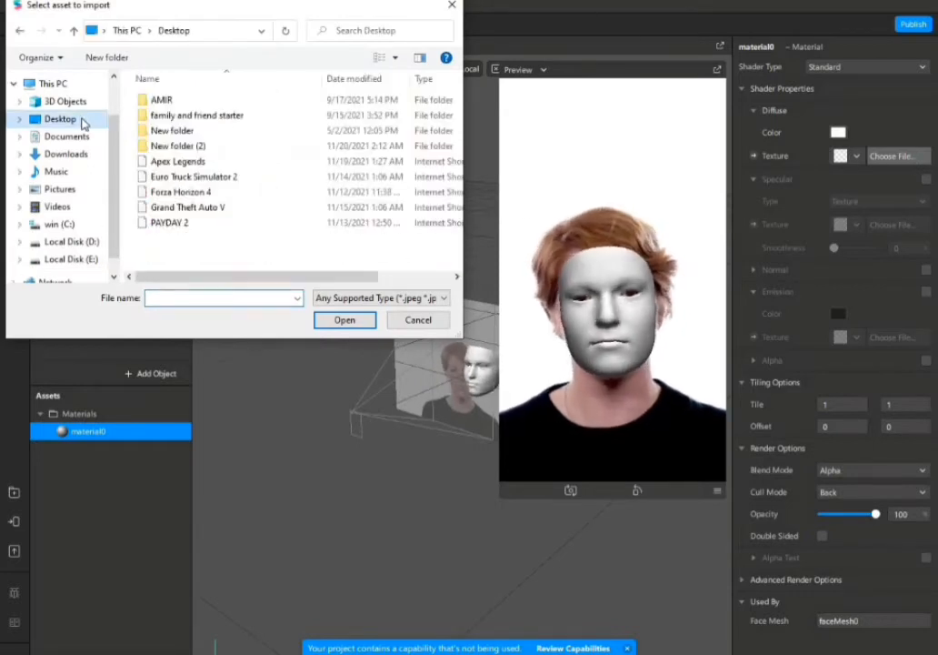
pyautogui.doubleClick(198, 148)
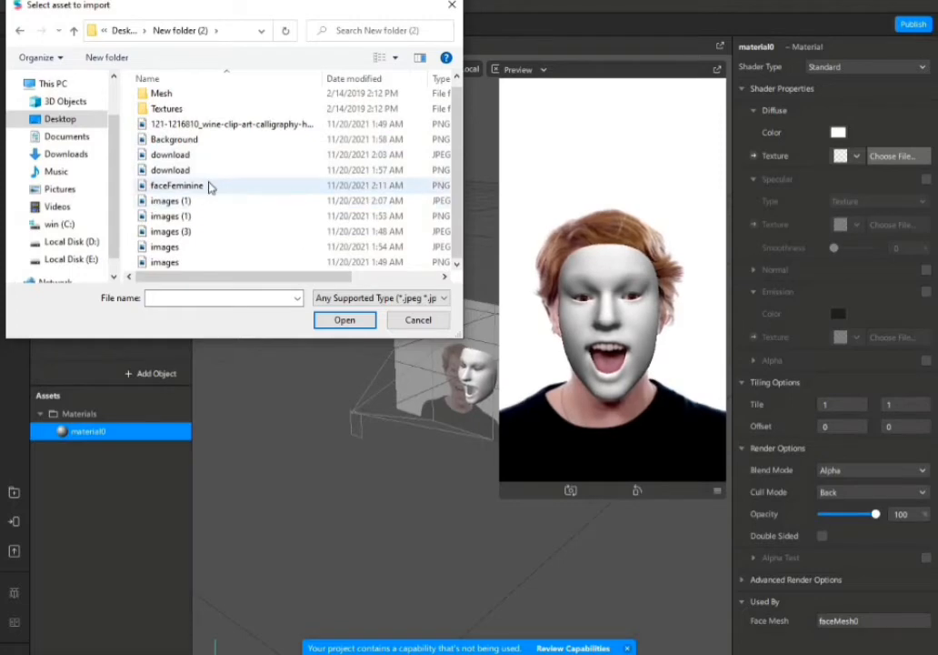
pyautogui.doubleClick(209, 186)
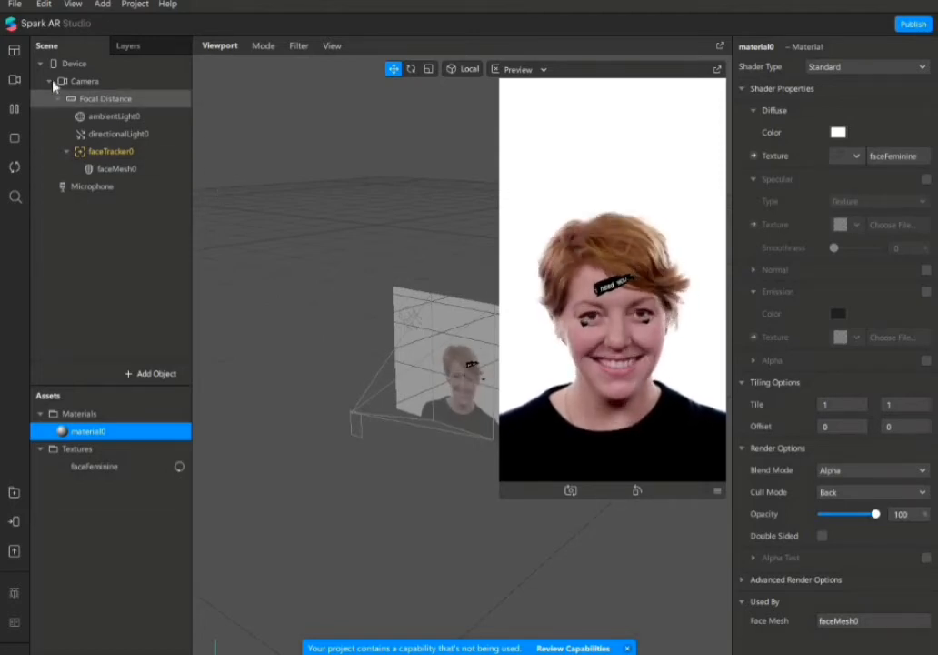
# Check the face stickers on two other real-time simulation faces and return to the short-haired model
pyautogui.click(15, 79)
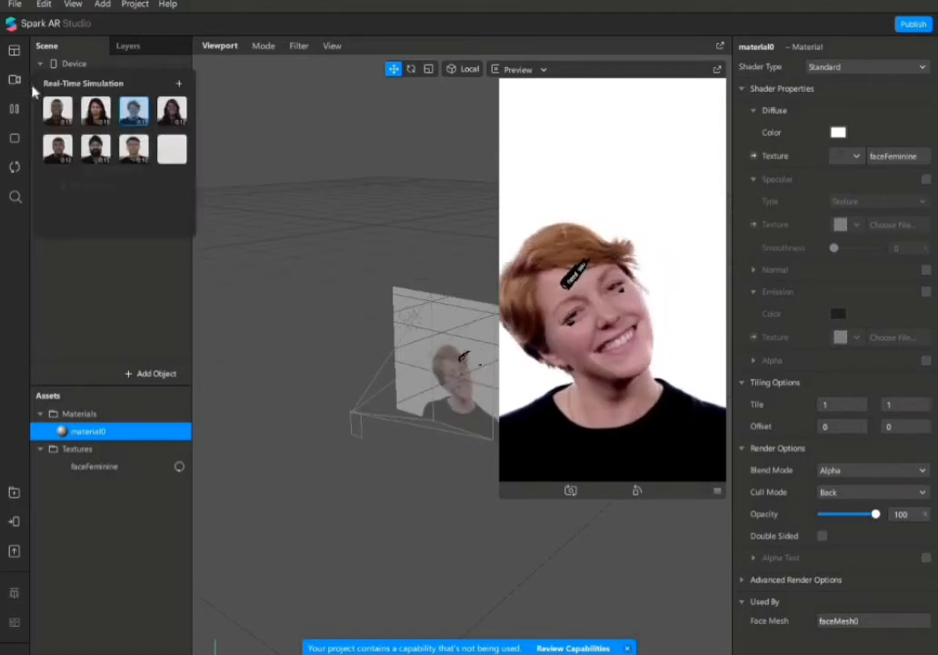
pyautogui.click(163, 112)
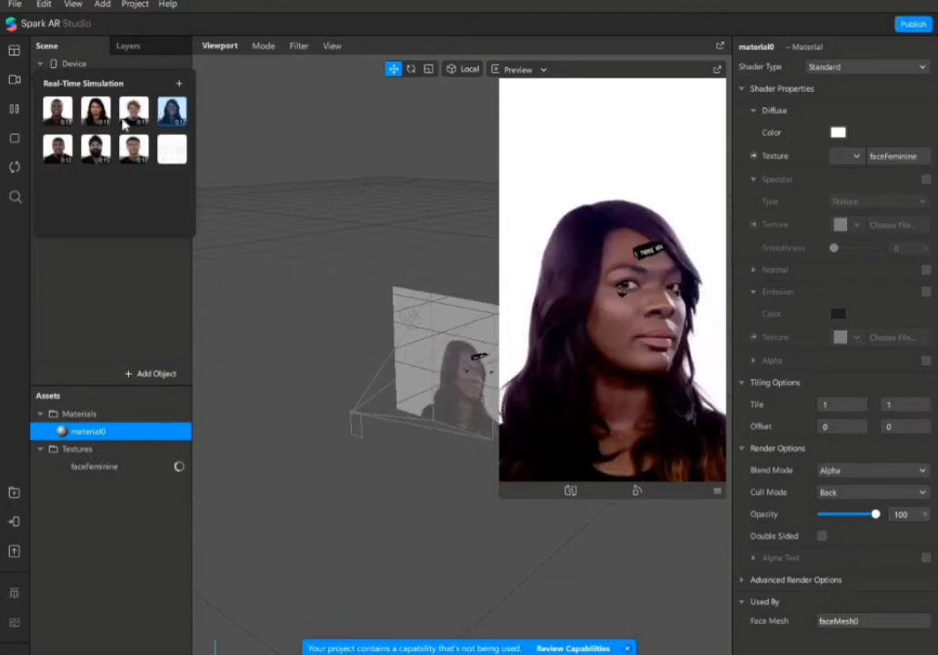
pyautogui.click(98, 115)
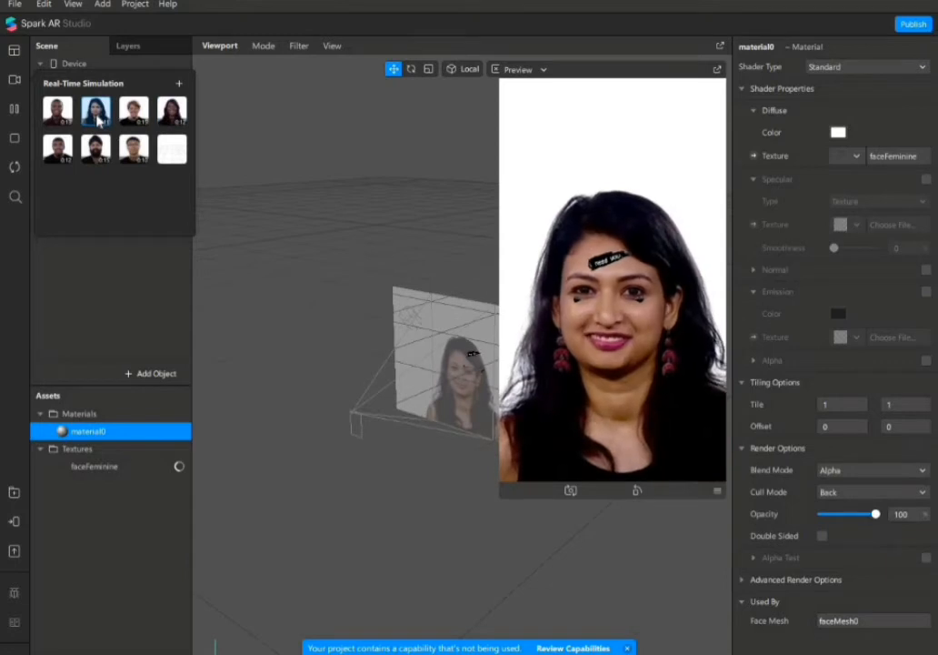
pyautogui.click(128, 122)
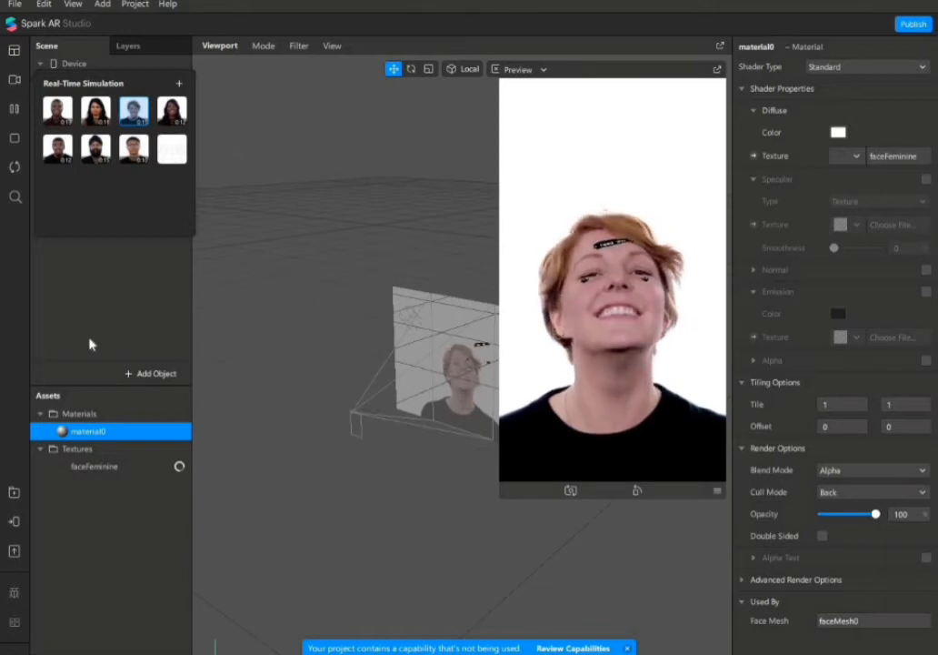
# Add a second face tracker to the scene and attach a face mesh to it
pyautogui.click(150, 373)
pyautogui.click(406, 350)
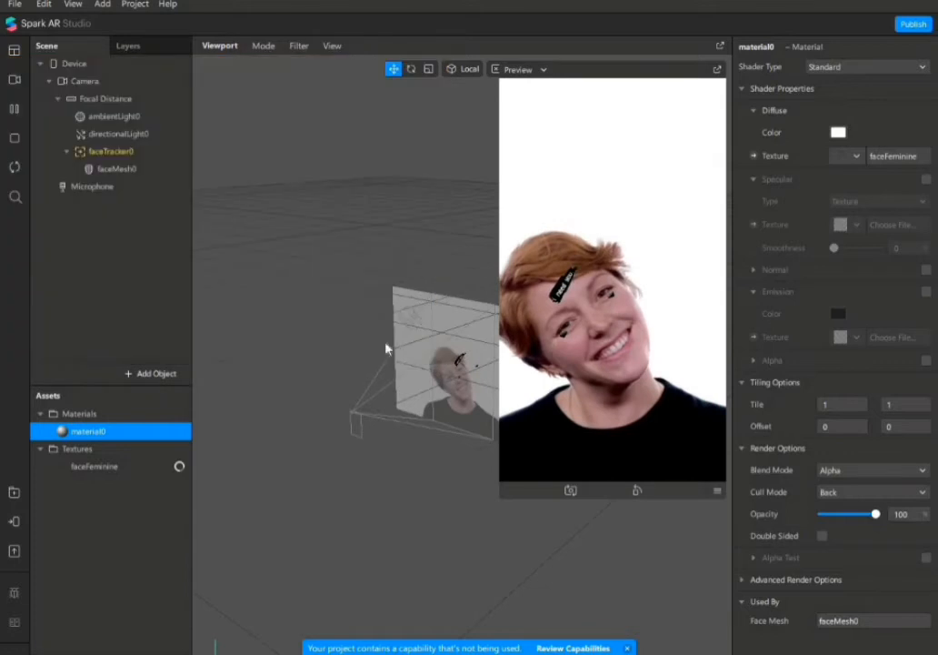
pyautogui.rightClick(132, 187)
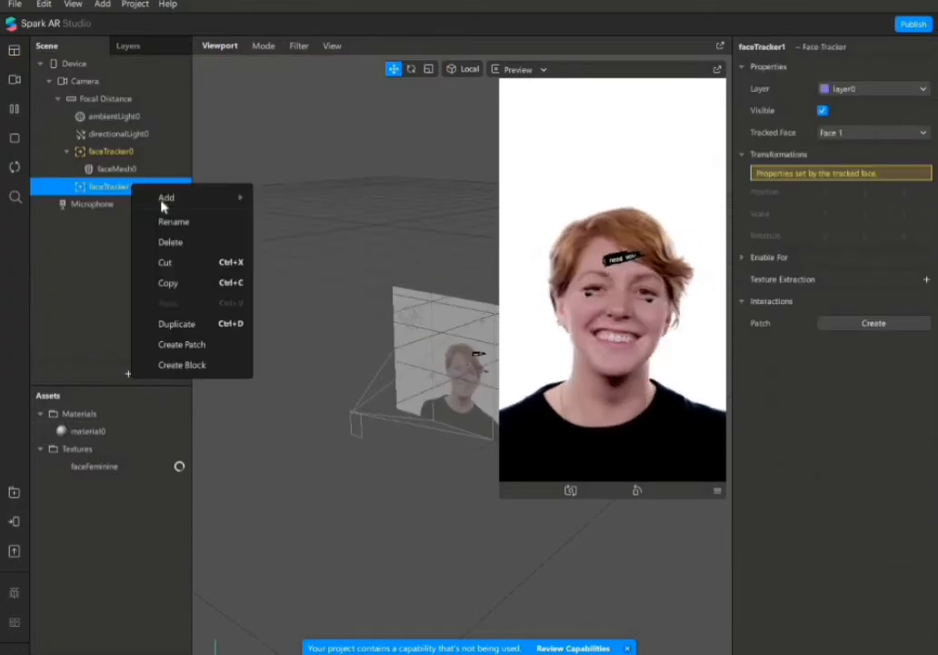
pyautogui.moveTo(194, 199)
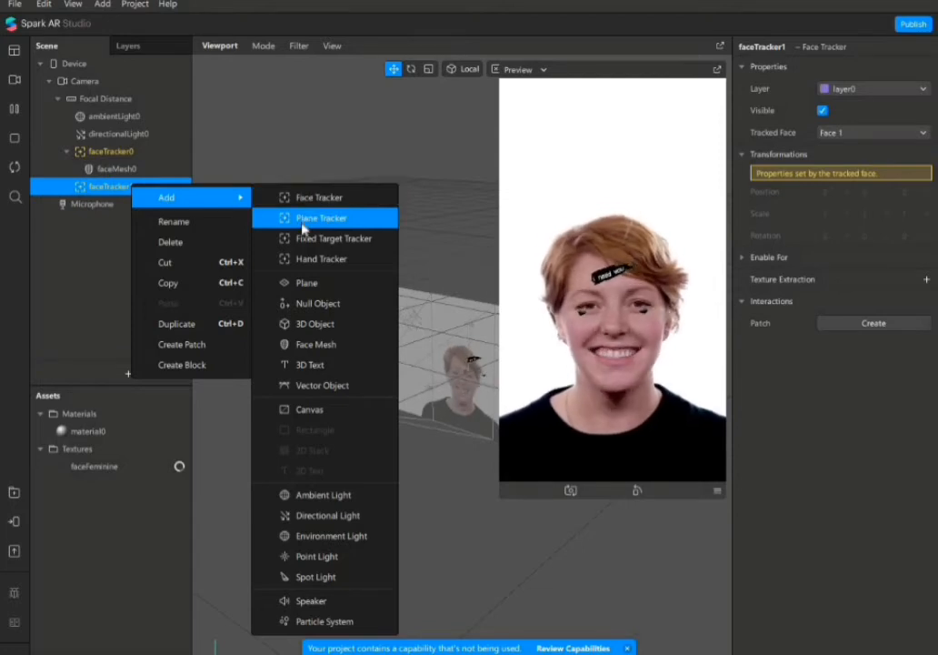
pyautogui.click(325, 345)
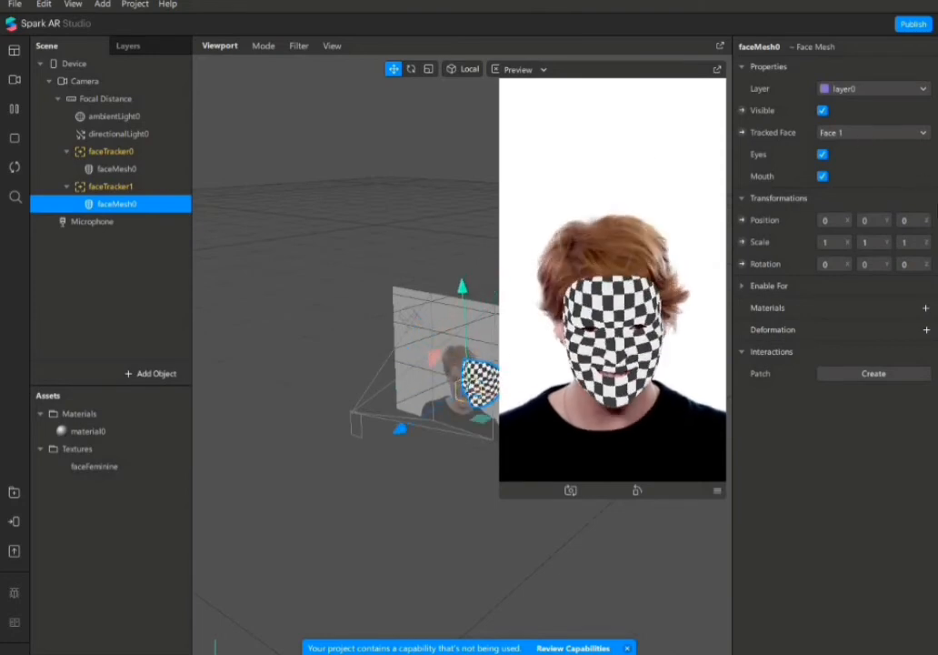
# Create a new material for the second tracker's face mesh and set its shader type to Retouching
pyautogui.click(926, 310)
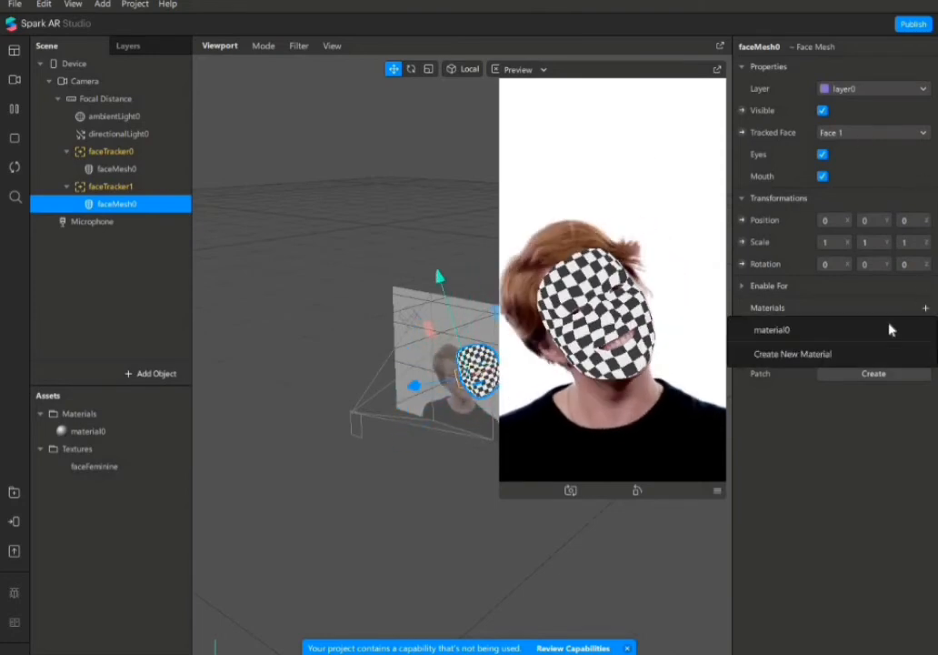
pyautogui.click(852, 354)
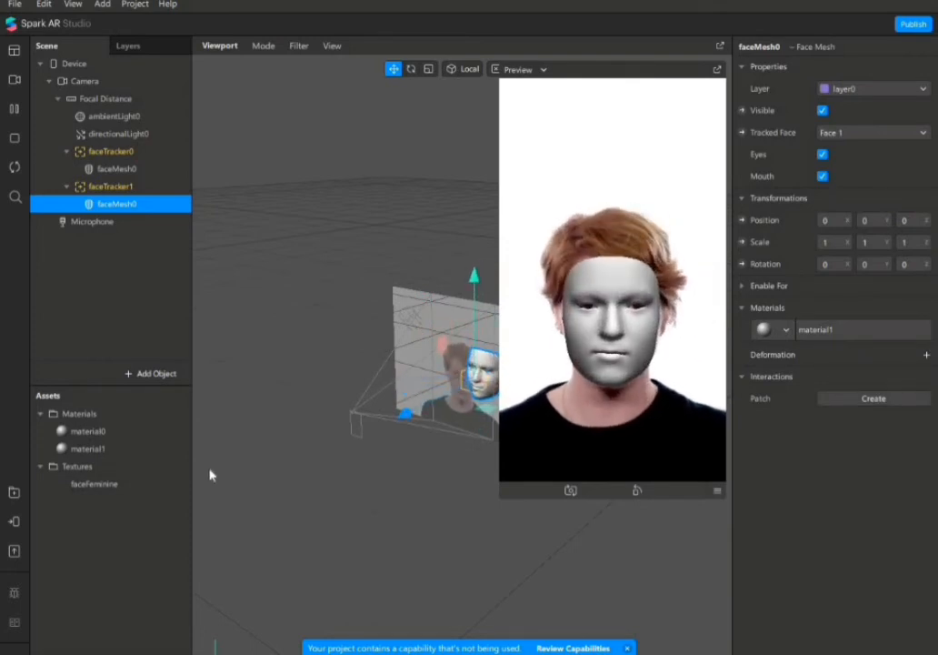
pyautogui.click(115, 450)
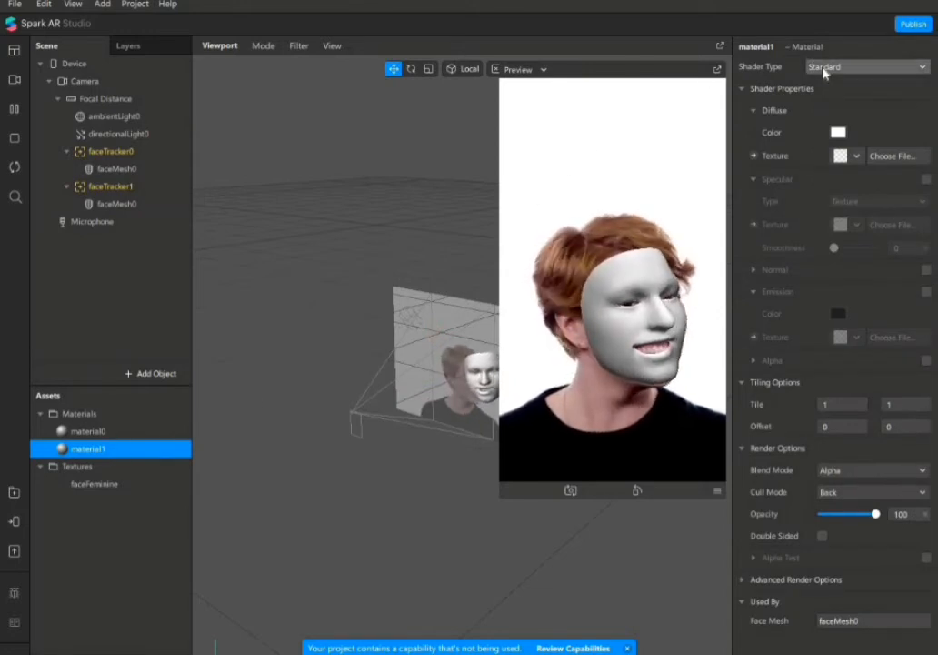
pyautogui.click(846, 66)
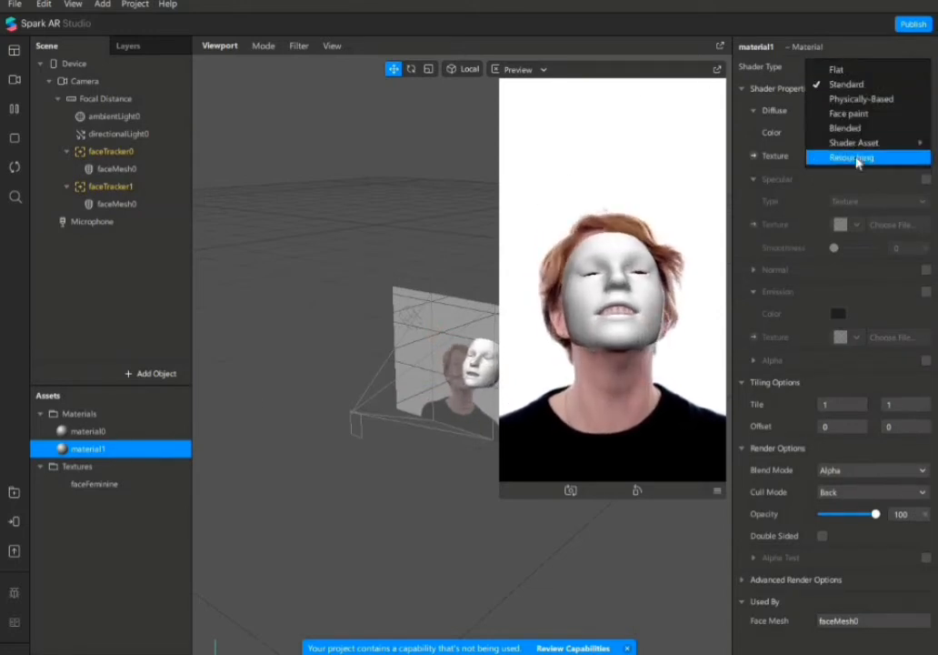
pyautogui.click(855, 158)
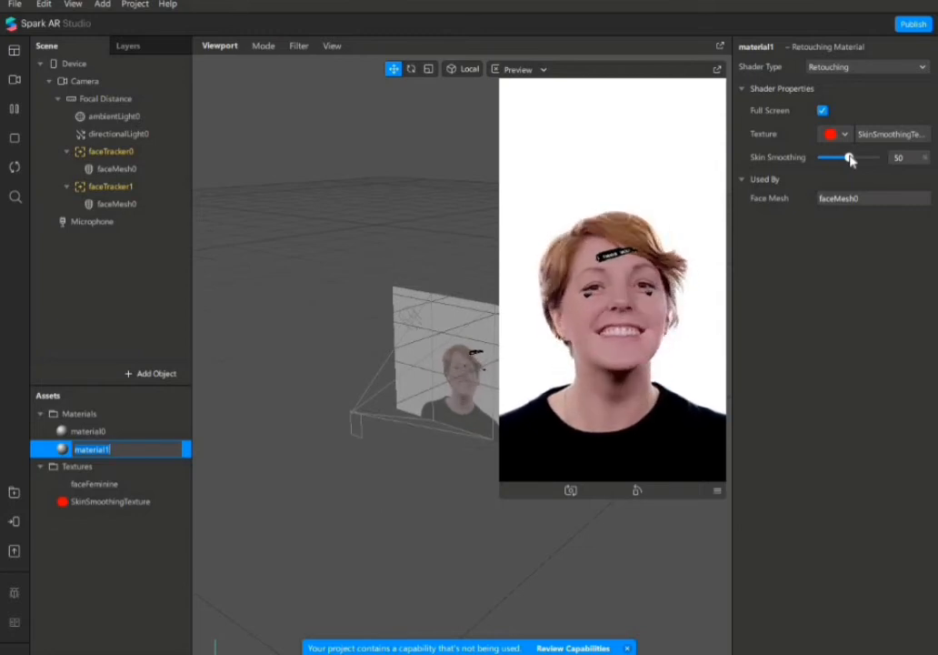
# Set the skin smoothing of the retouching material material1 to 70%
pyautogui.moveTo(851, 159); pyautogui.dragTo(876, 158)
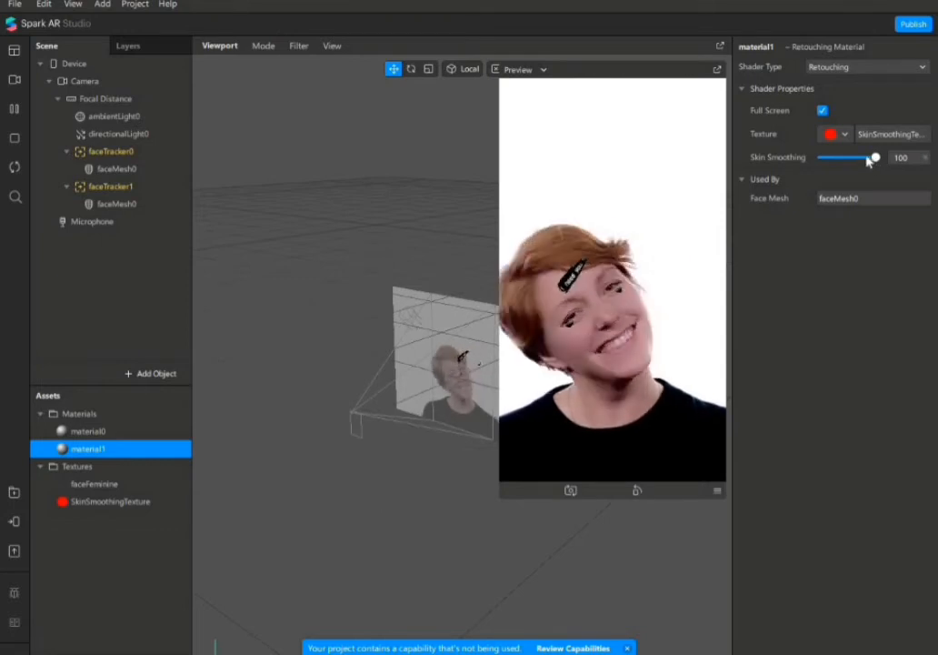
pyautogui.moveTo(868, 160); pyautogui.dragTo(863, 159)
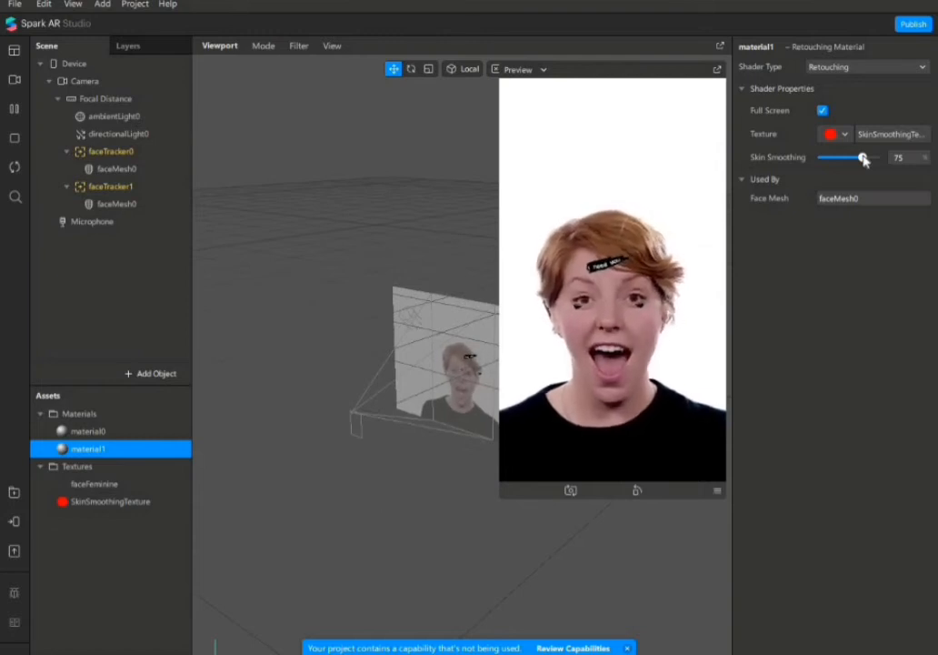
pyautogui.moveTo(863, 159); pyautogui.dragTo(859, 158)
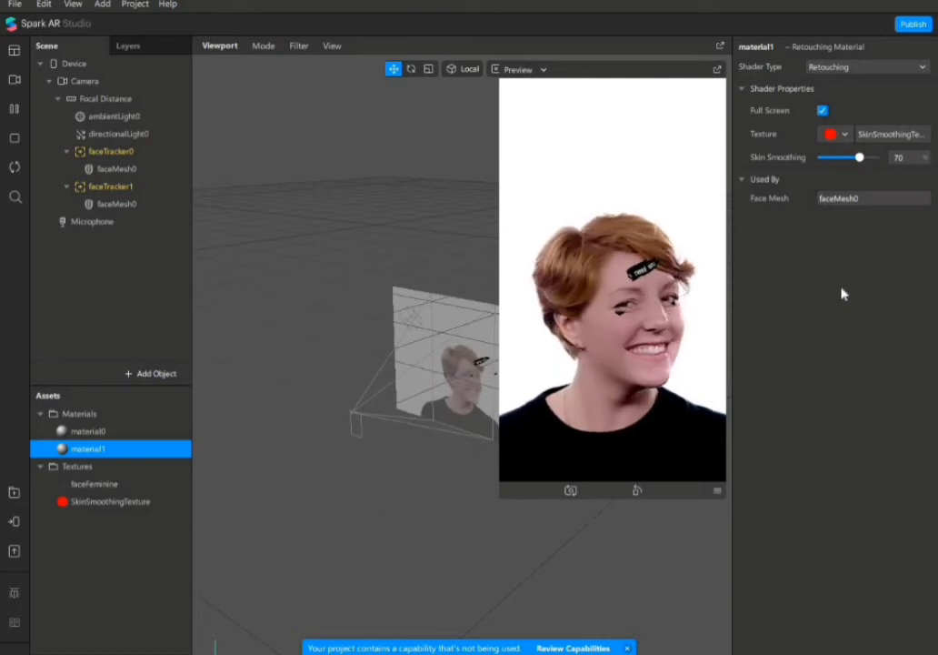
# Check the skin smoothing on the long-haired simulation face beside the current one and return to the short-haired model
pyautogui.click(15, 83)
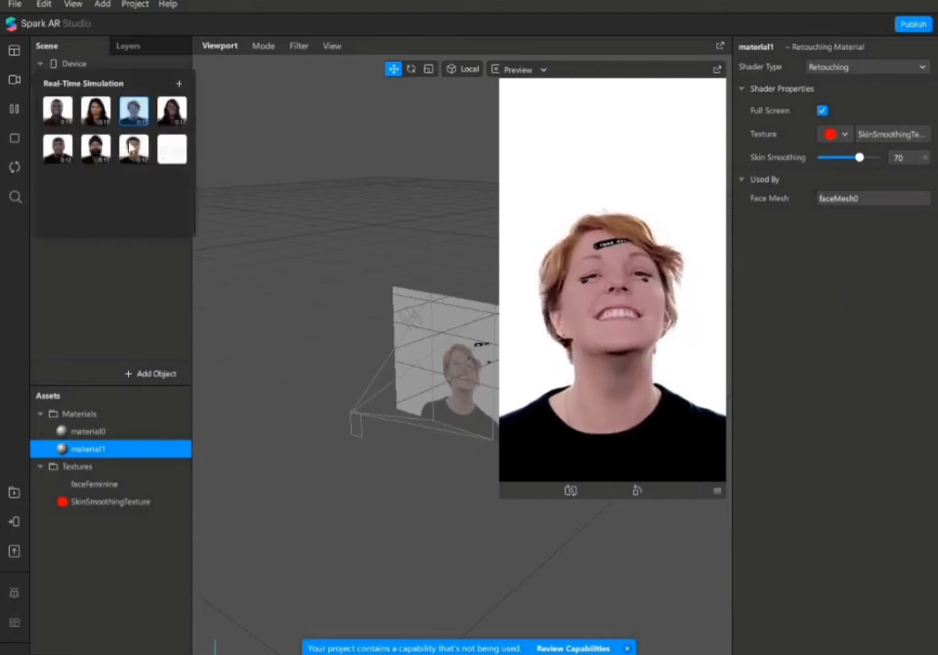
pyautogui.click(172, 111)
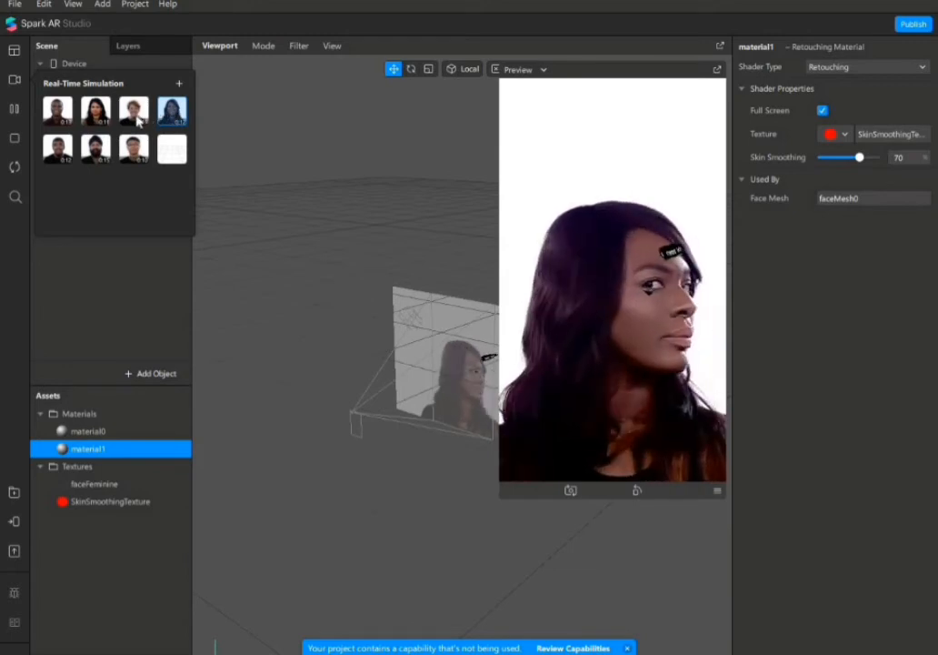
pyautogui.click(138, 121)
pyautogui.click(829, 303)
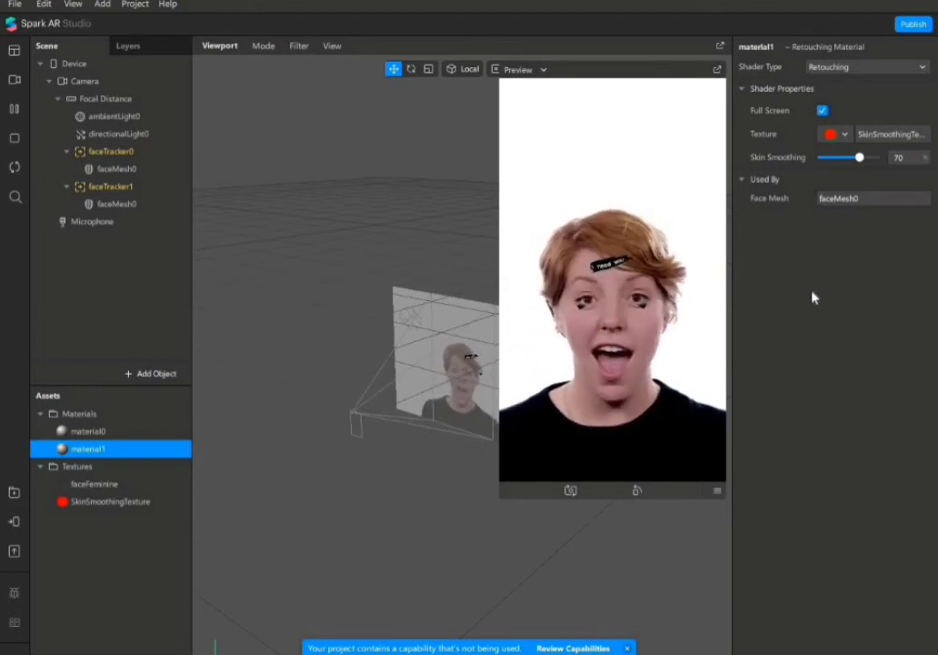
# Add a third face tracker to the scene and attach a plane to it
pyautogui.click(160, 375)
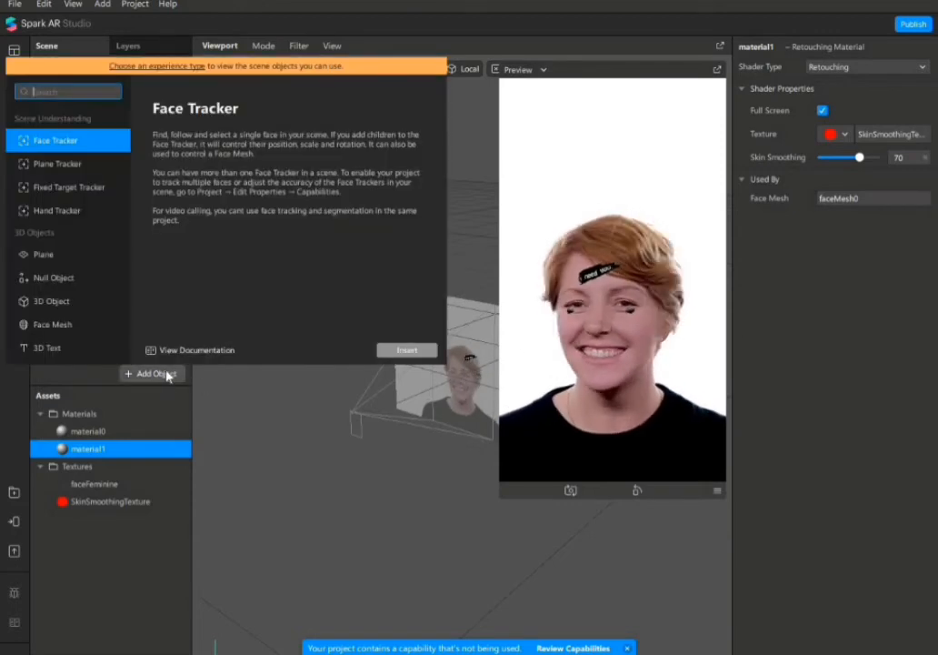
pyautogui.click(402, 352)
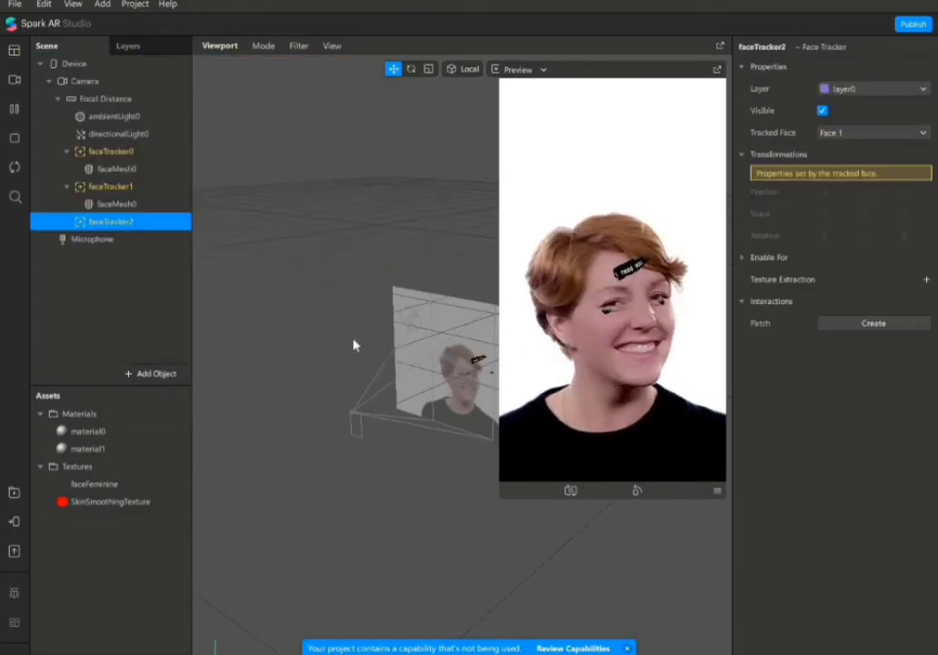
pyautogui.rightClick(88, 223)
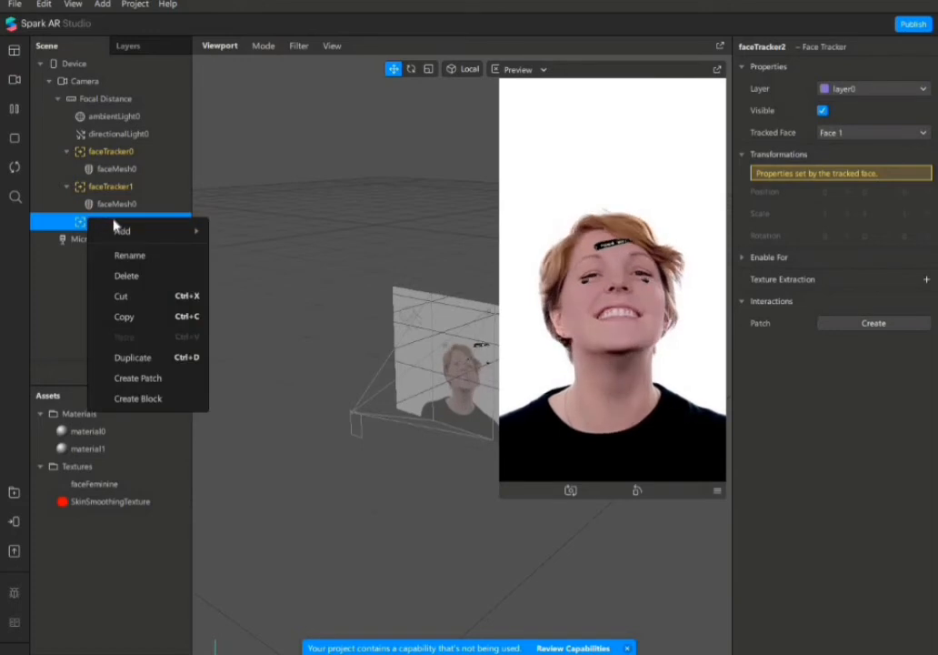
pyautogui.moveTo(167, 237)
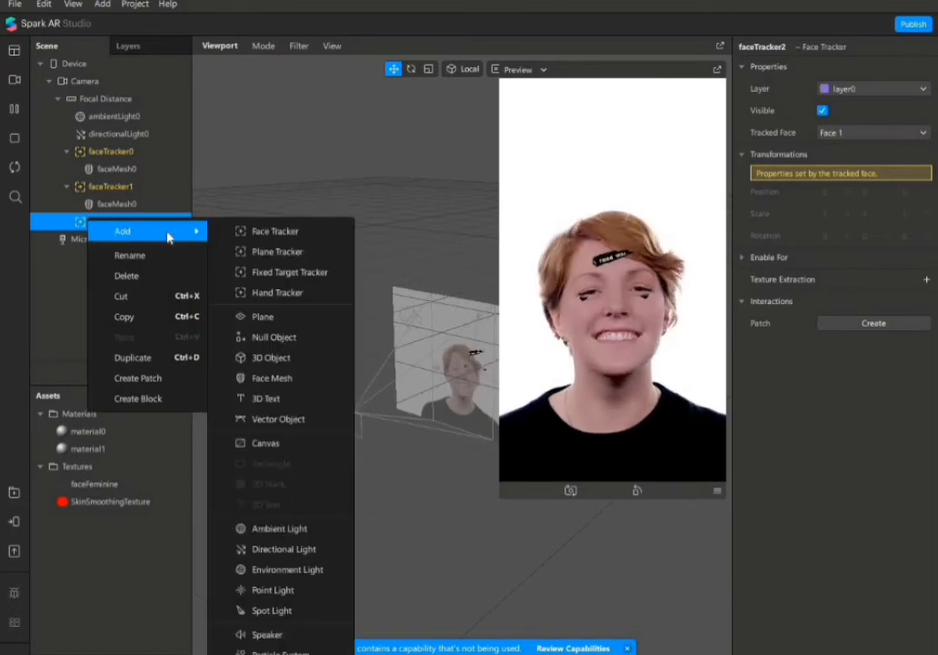
pyautogui.click(275, 318)
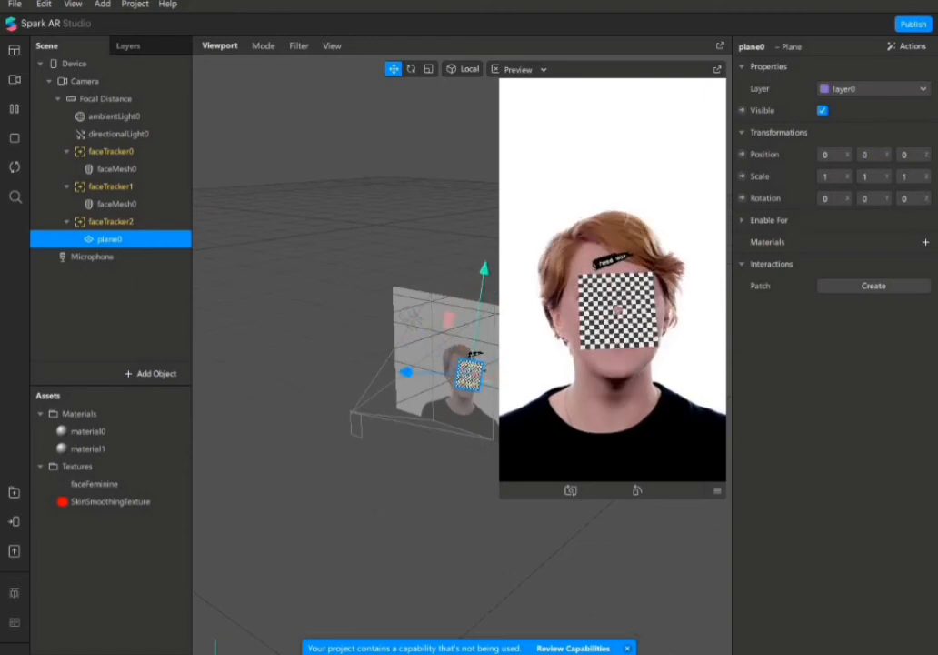
# Move the plane above the head by setting its Y position to 0.2
pyautogui.click(867, 154)
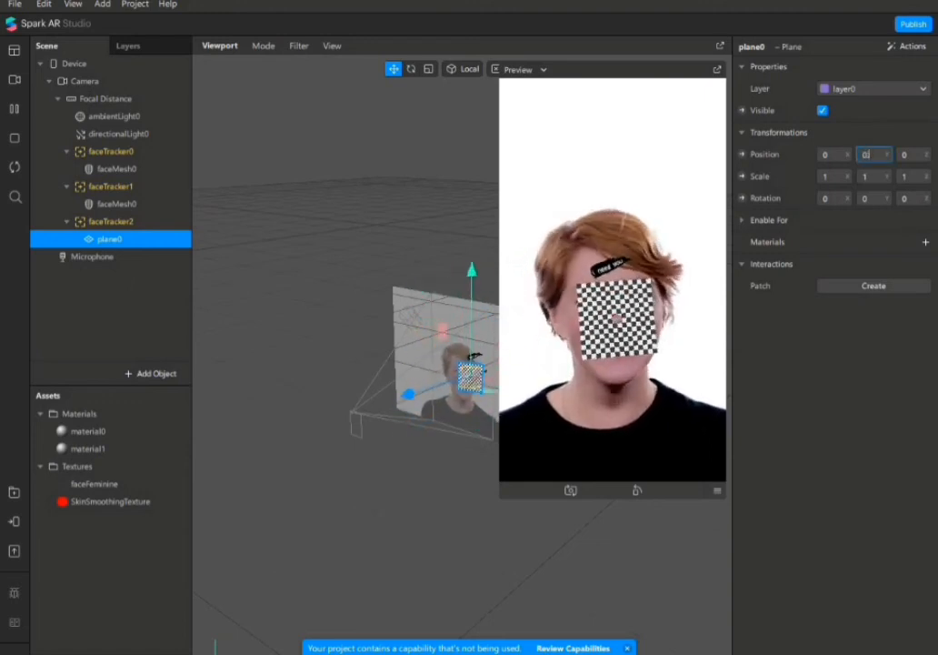
pyautogui.write('.')
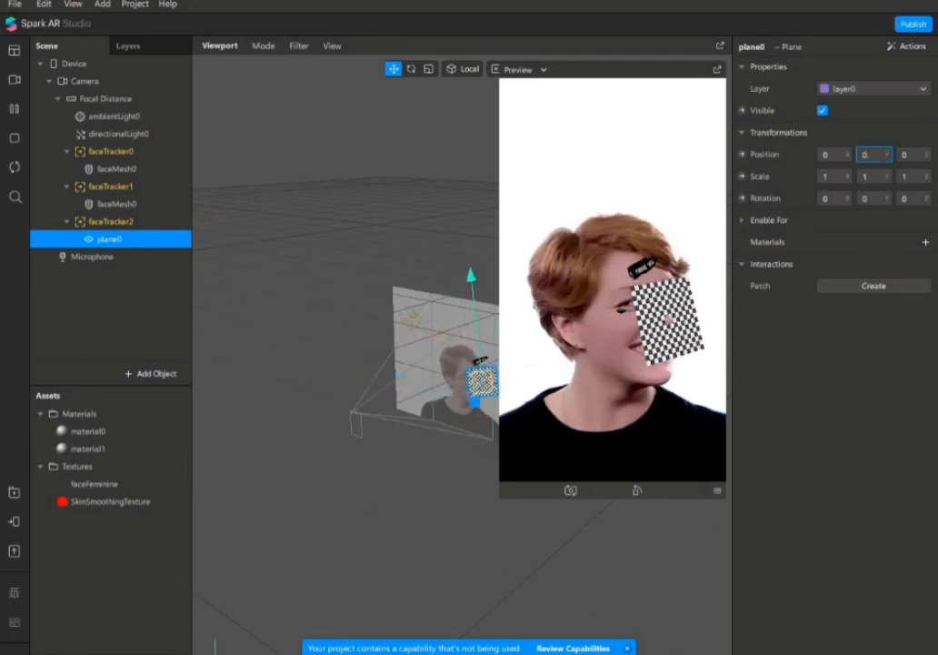
pyautogui.write('3')
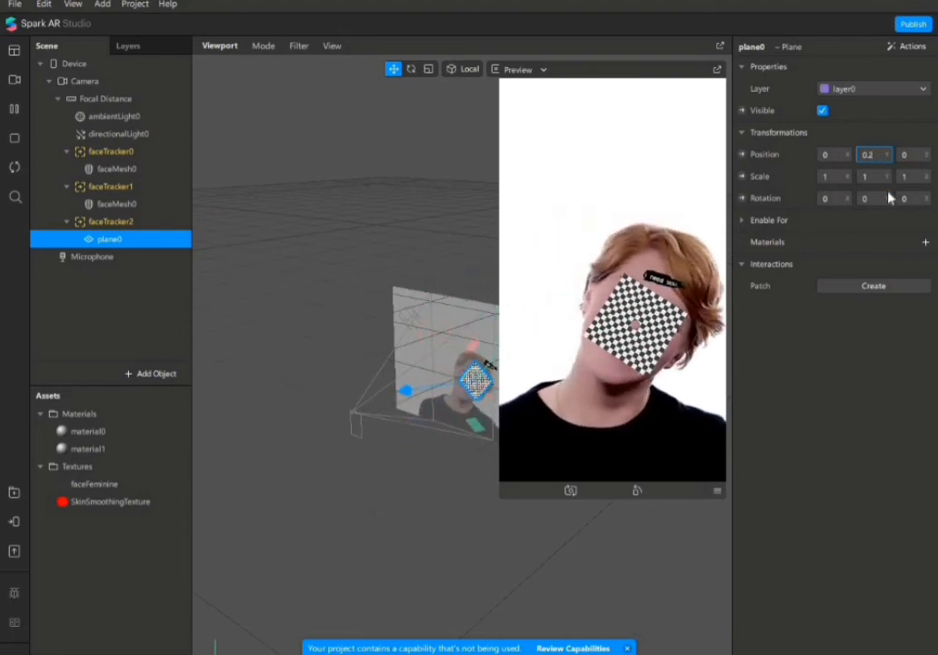
# Stretch the plane above the head by setting its X scale to 2
pyautogui.click(833, 176)
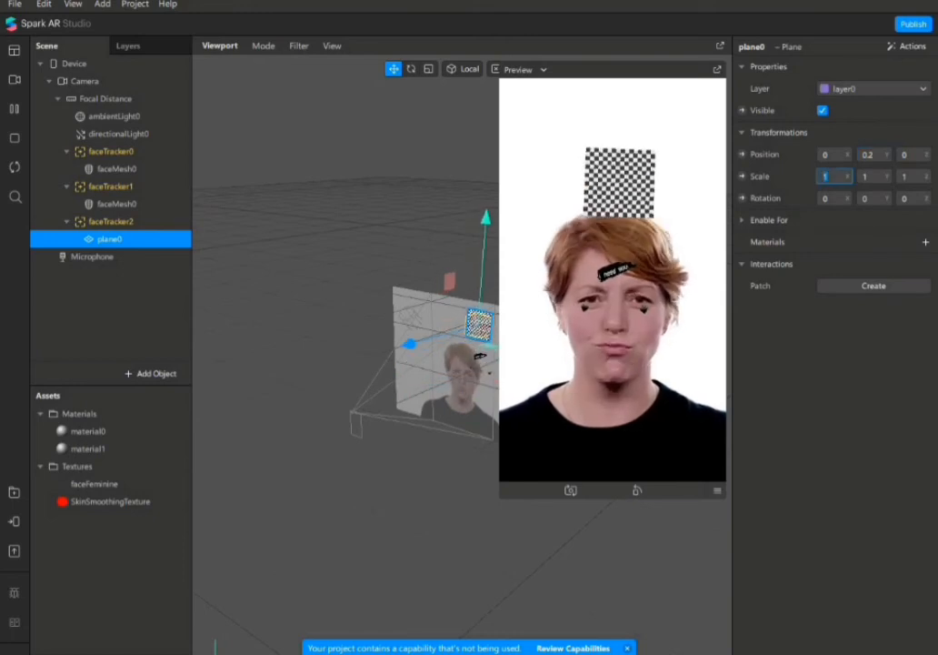
pyautogui.press('BackSpace')
pyautogui.write('2')
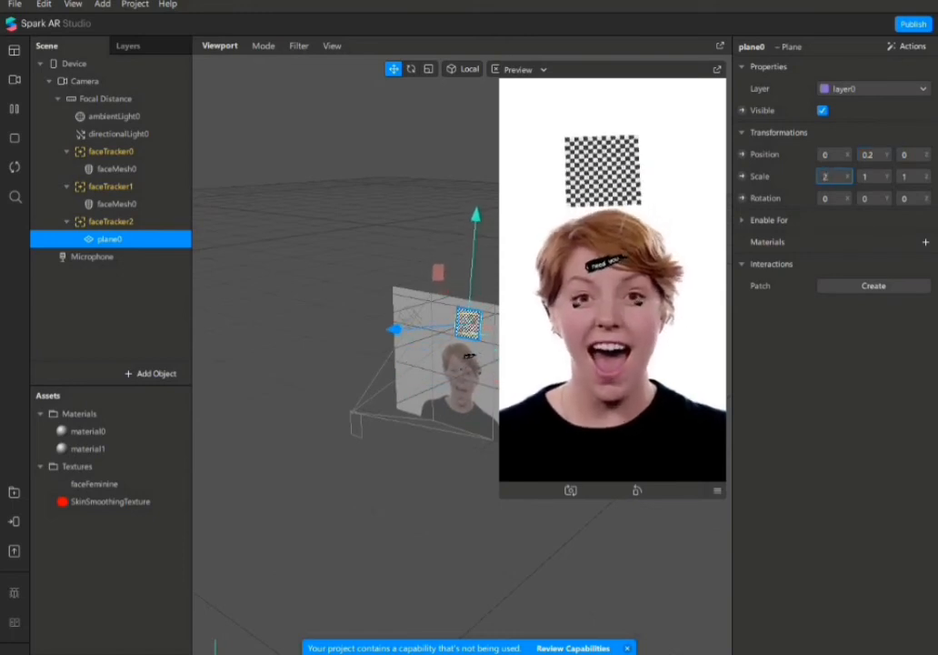
pyautogui.press('Return')
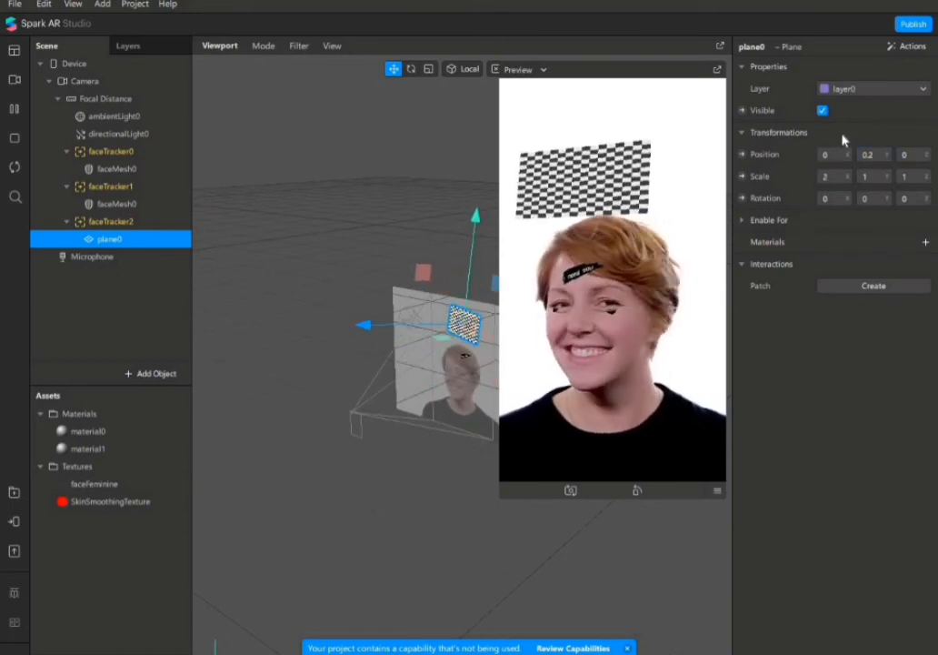
# Create a new material for the plane and open that material's properties
pyautogui.click(925, 247)
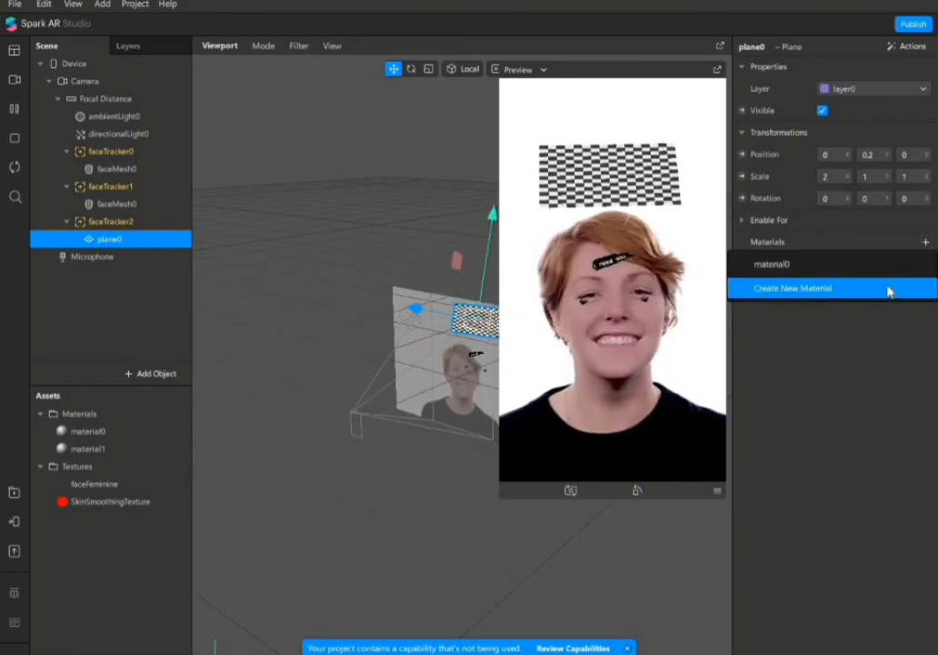
pyautogui.click(891, 289)
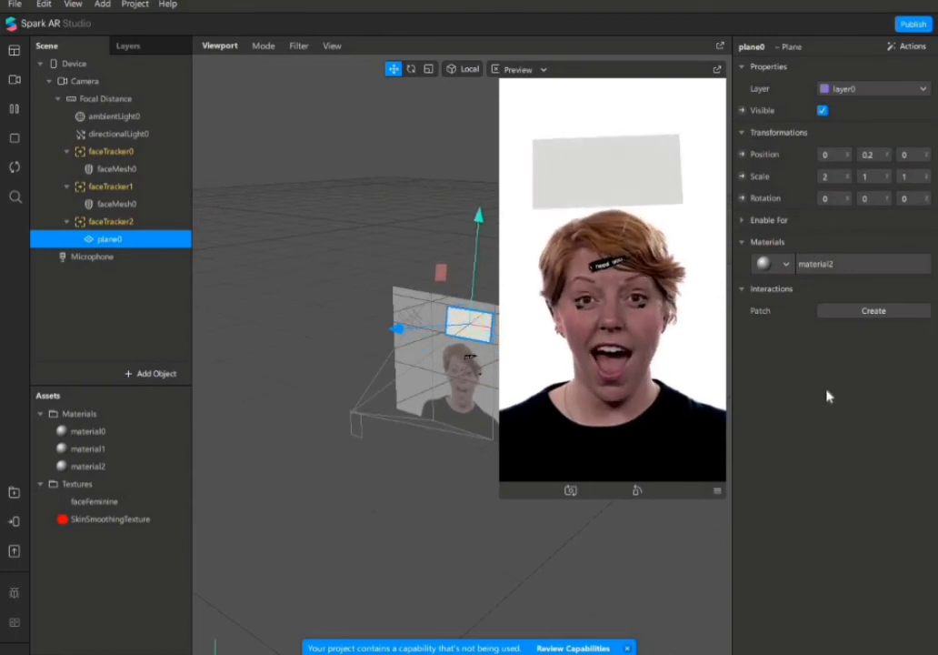
pyautogui.click(94, 469)
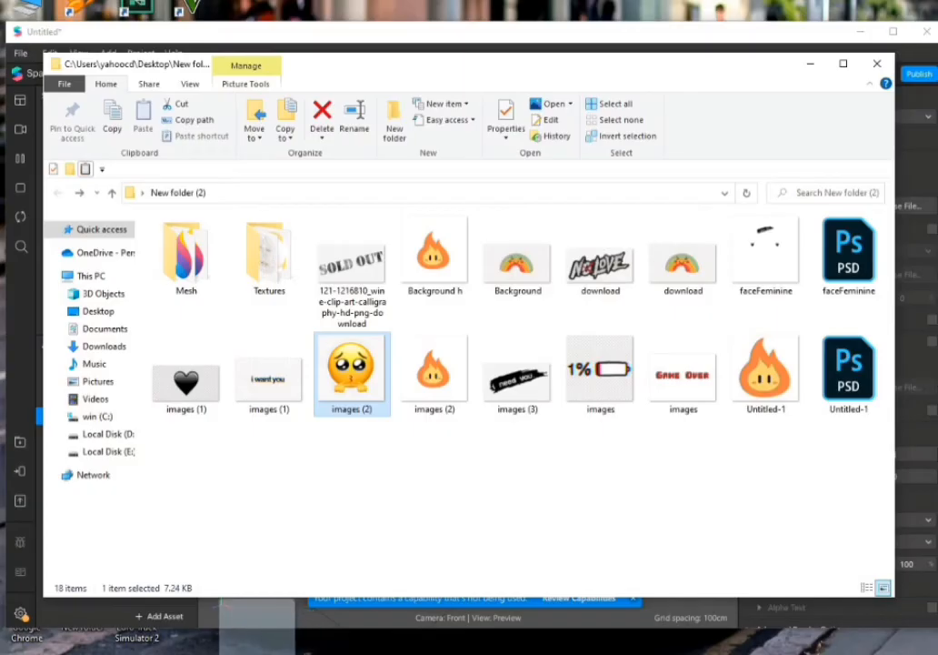
# Switch to Photoshop and close Untitled-1.psd and Background h.png, leaving images (2).jpeg open
pyautogui.click(275, 647)
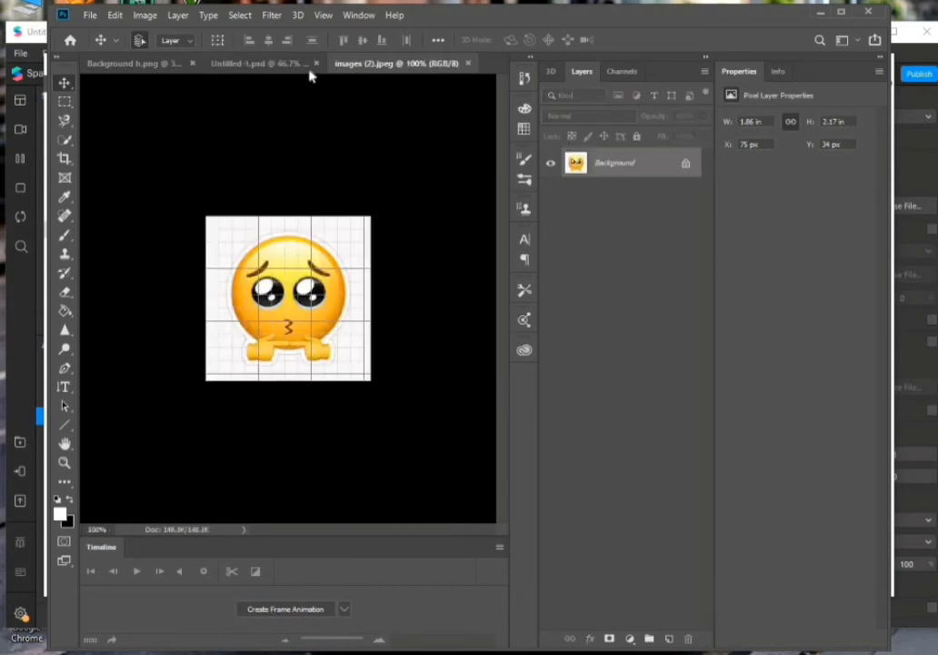
pyautogui.click(311, 62)
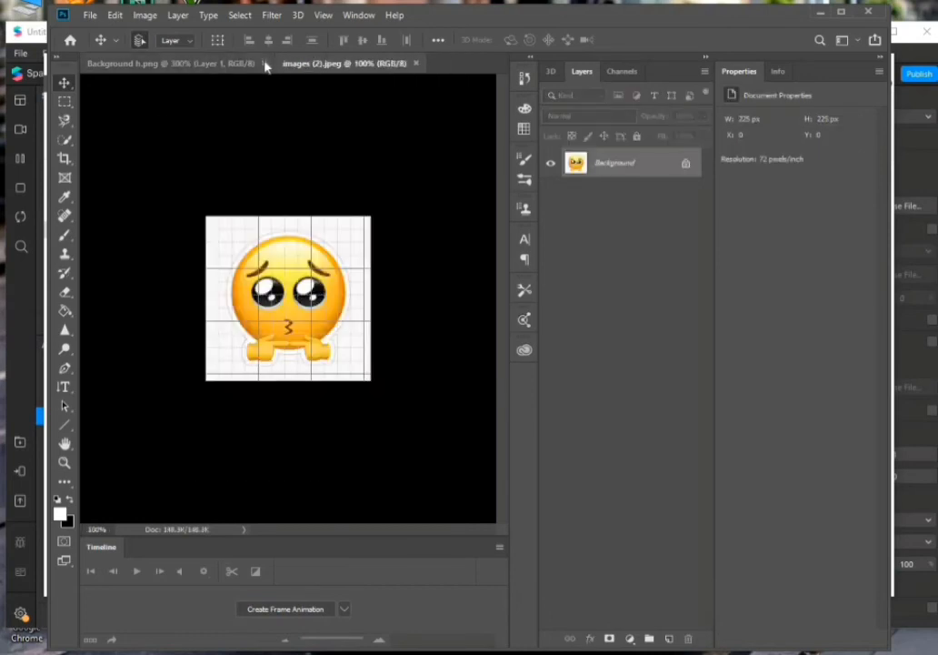
pyautogui.click(264, 63)
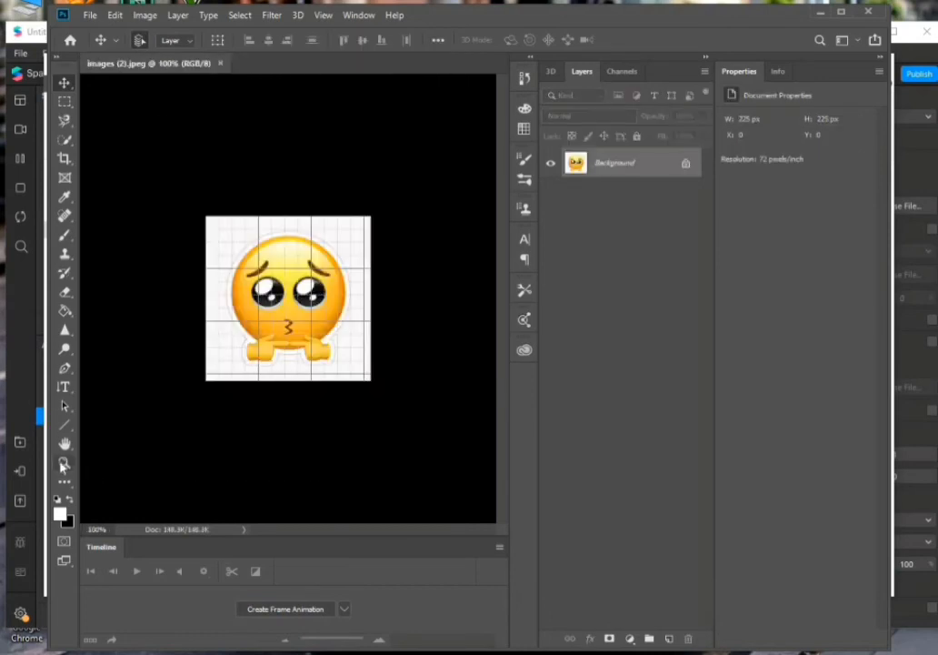
# Trace the outline of the emoji sticker in images (2).jpeg with the Magnetic Lasso and close the selection
pyautogui.click(64, 463)
pyautogui.doubleClick(241, 249)
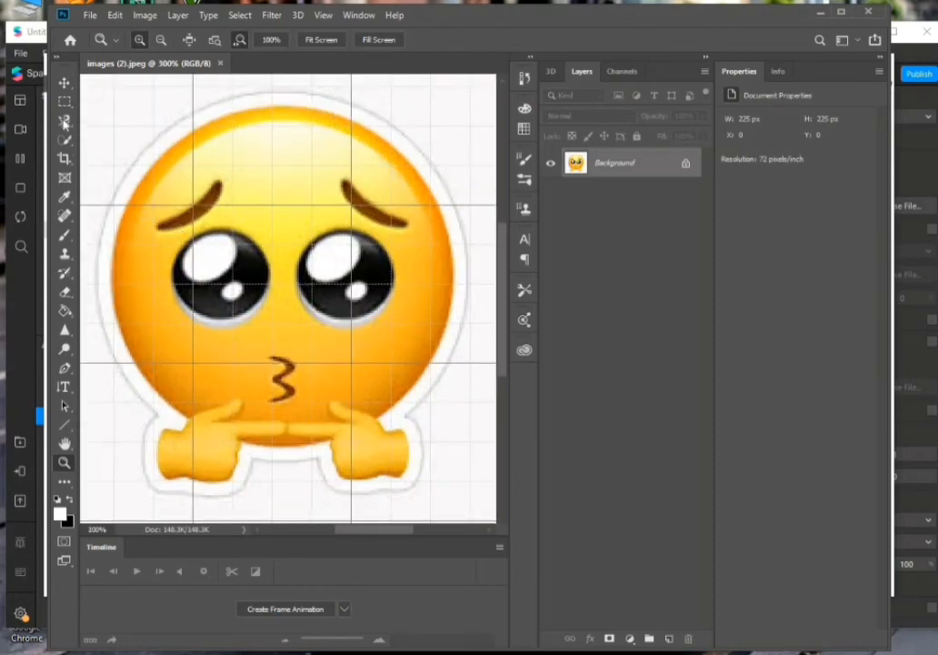
pyautogui.click(64, 121)
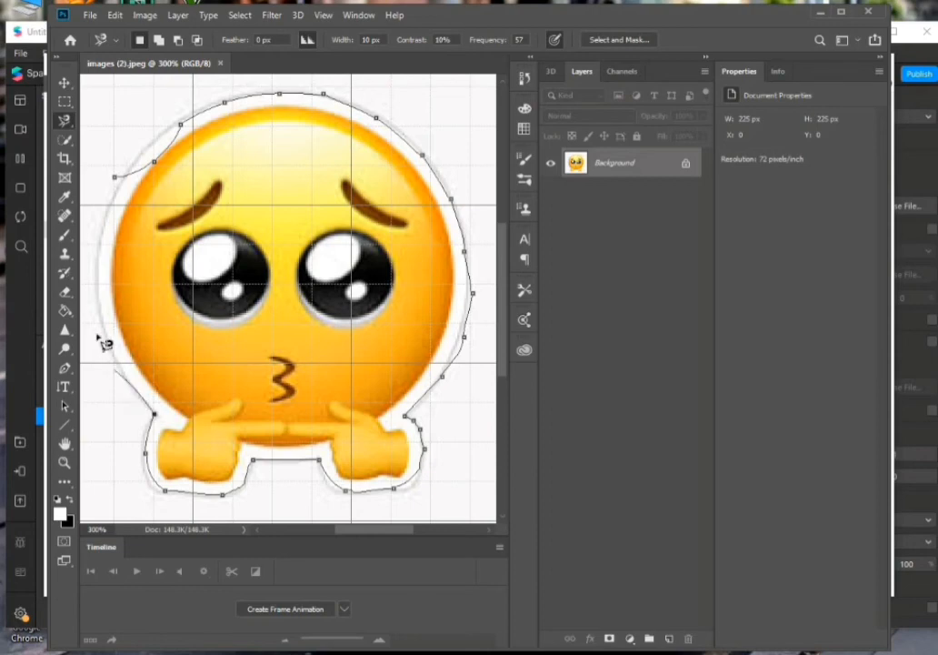
pyautogui.click(130, 183)
# Subtract the white border around the emoji from the selection with the Quick Selection tool
pyautogui.press('w')
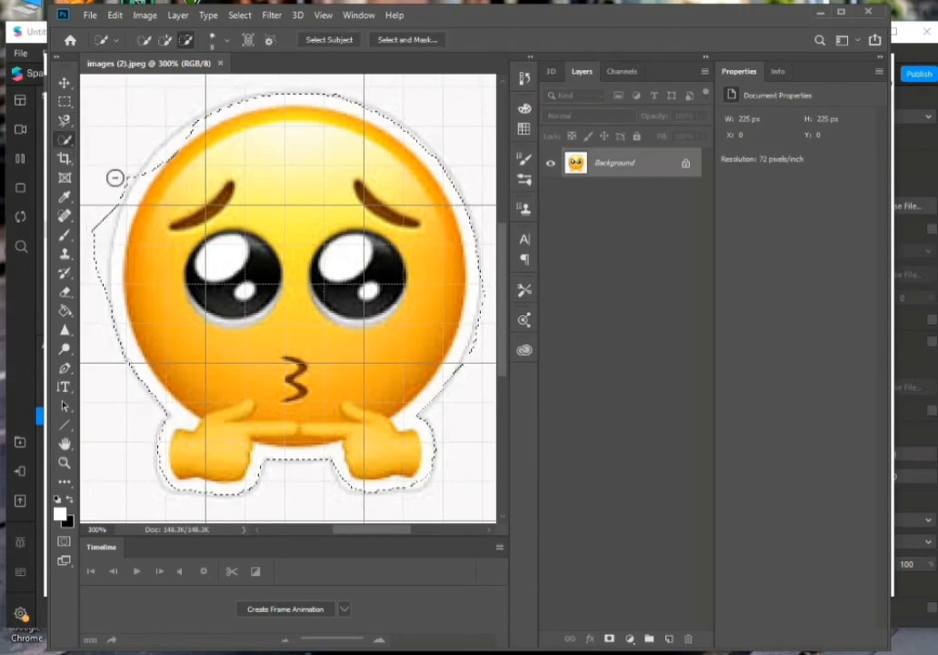
pyautogui.moveTo(91, 236); pyautogui.dragTo(92, 300)
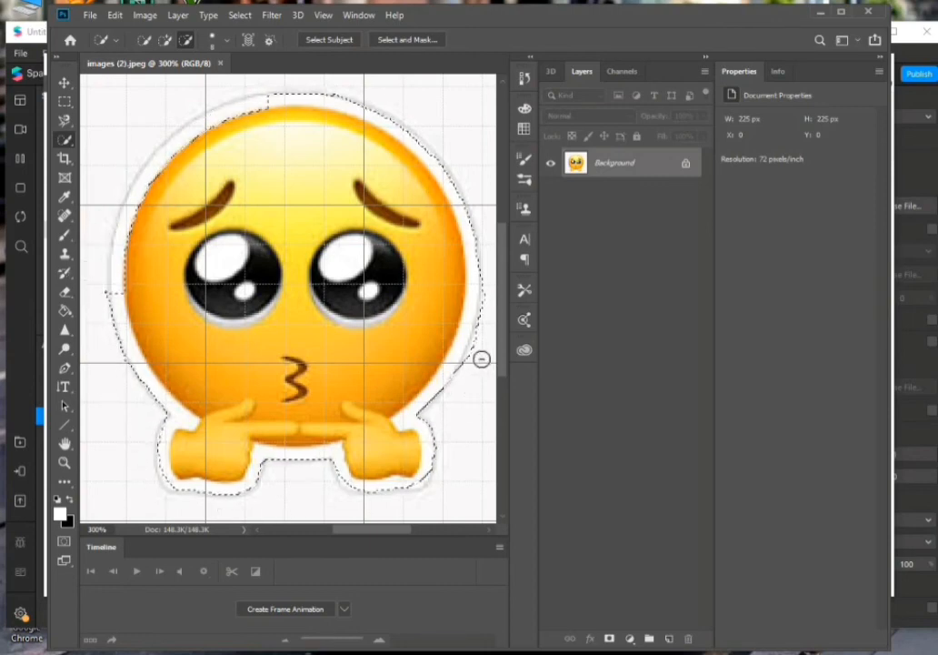
pyautogui.moveTo(484, 358); pyautogui.dragTo(484, 348)
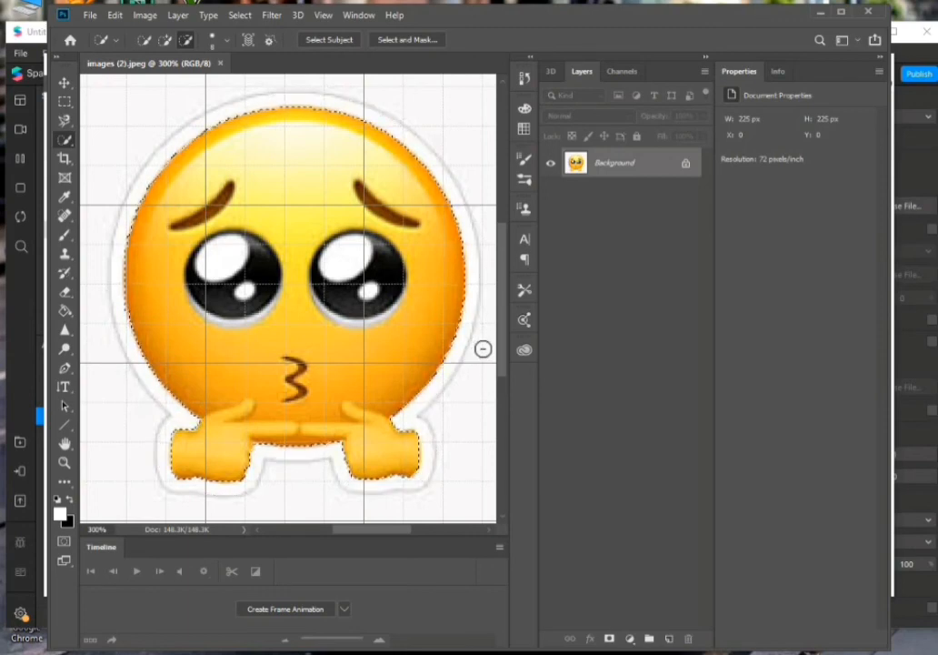
# Create a new transparent 720 x 720 px document at 300 pixels/inch in CMYK Color
pyautogui.click(65, 85)
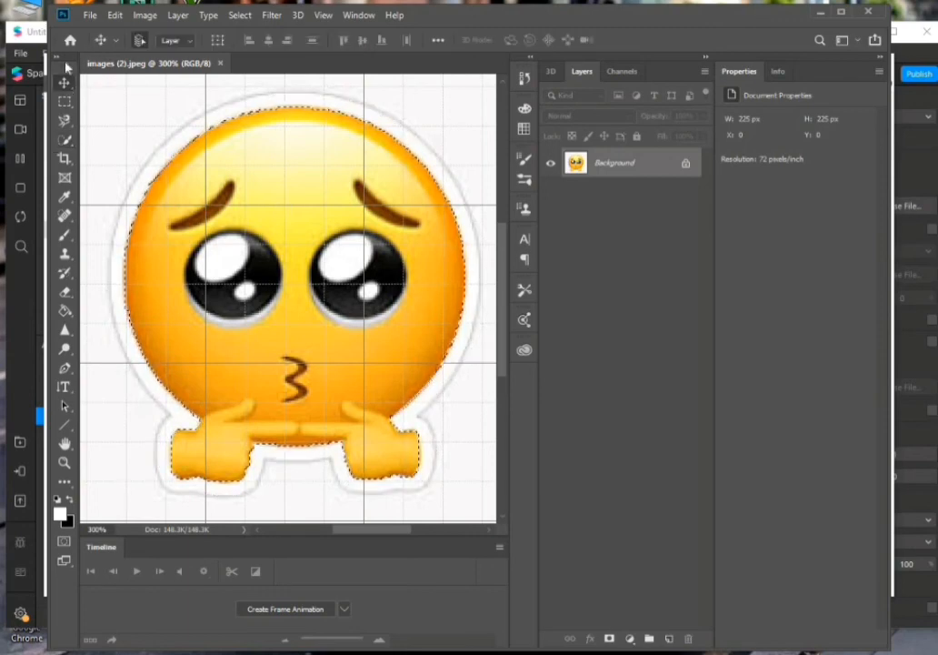
pyautogui.click(90, 15)
pyautogui.click(107, 31)
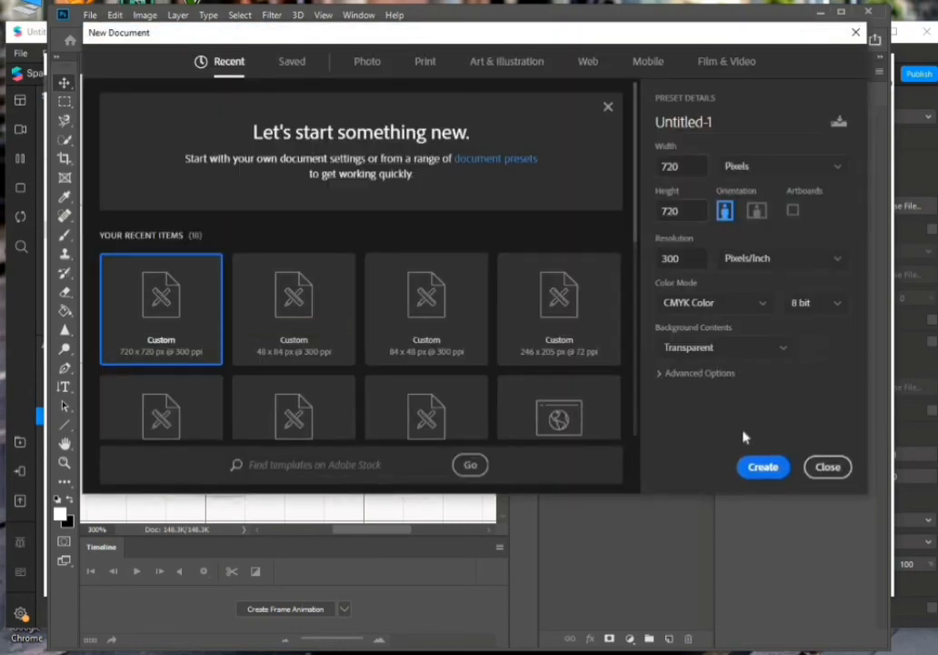
pyautogui.click(767, 469)
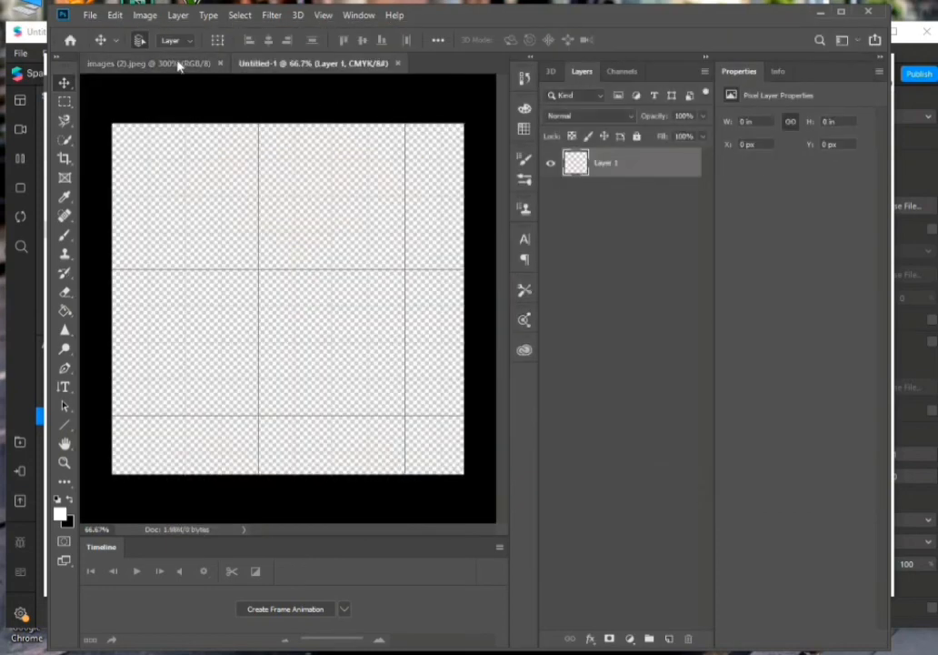
# Copy the selected emoji from images (2).jpeg into the new transparent document with the Move tool
pyautogui.click(173, 62)
pyautogui.moveTo(241, 182); pyautogui.dragTo(269, 158)
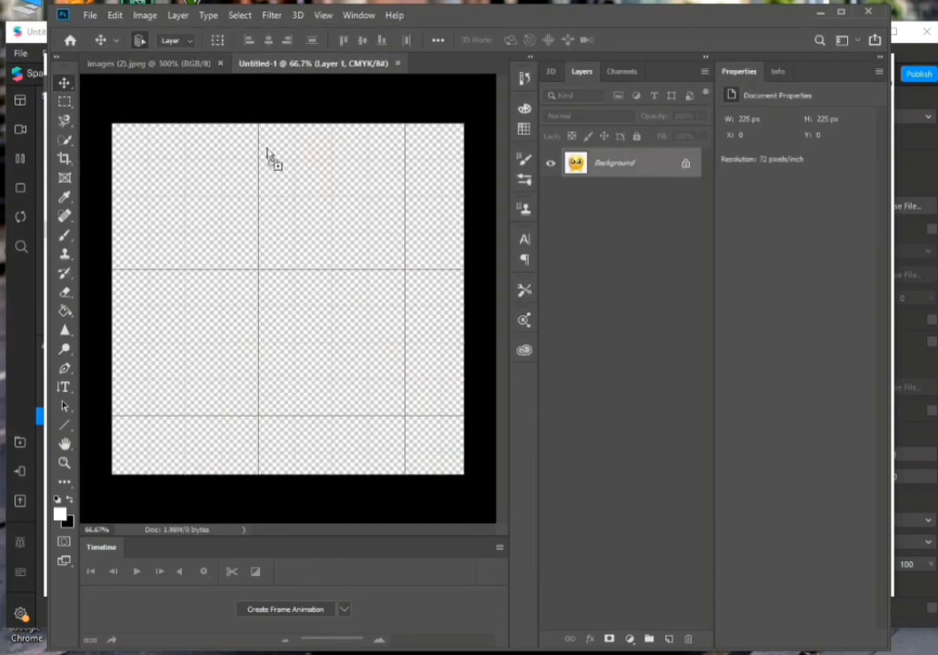
pyautogui.moveTo(269, 227); pyautogui.dragTo(282, 239)
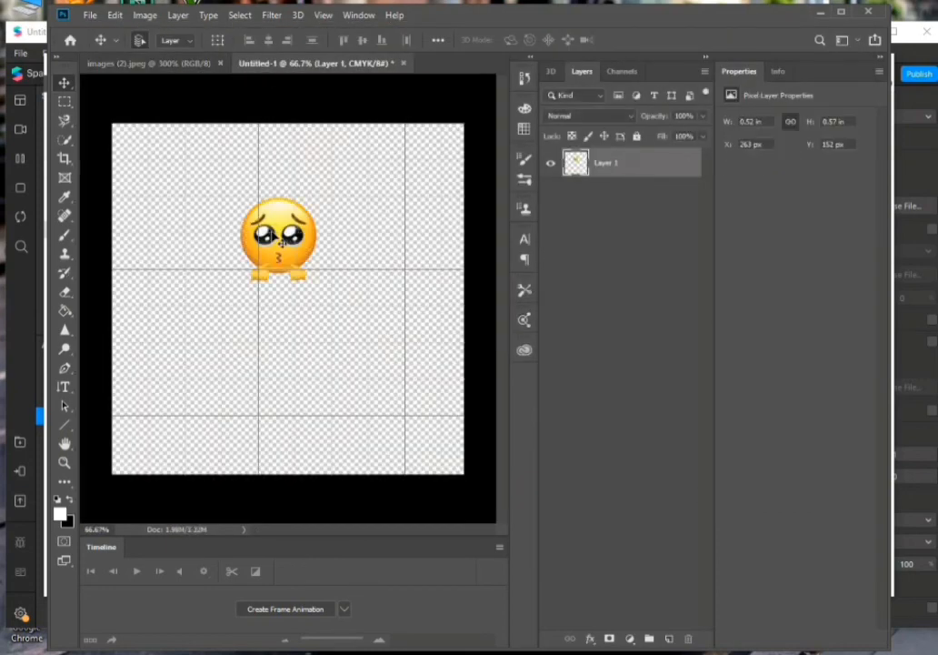
# Enlarge the emoji to about 345% with Free Transform and center it on the canvas at 360, 360 px
pyautogui.hotkey('ctrl', 't')
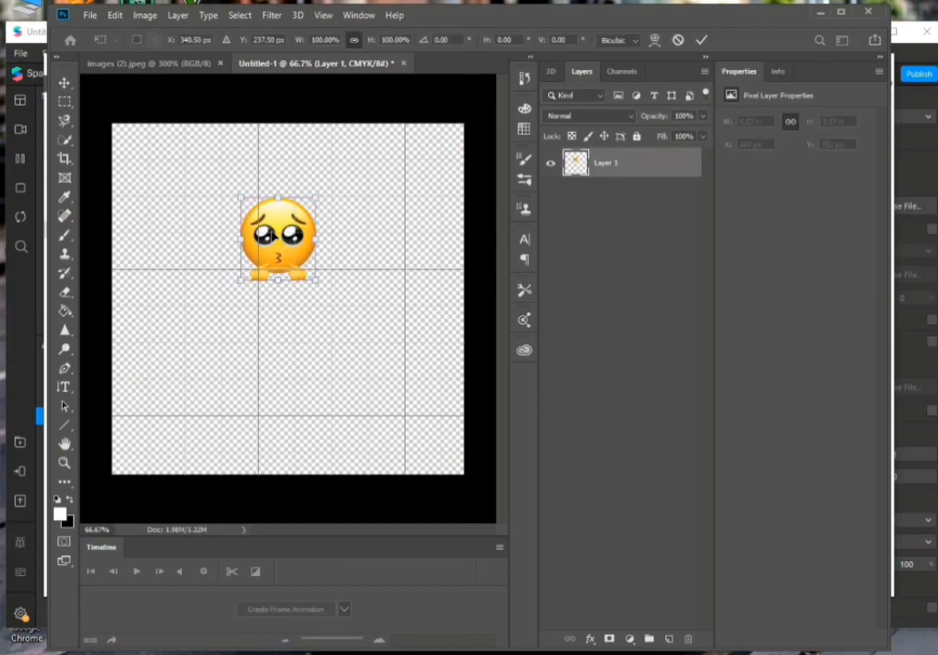
pyautogui.moveTo(314, 282); pyautogui.dragTo(434, 409)
pyautogui.moveTo(364, 336); pyautogui.dragTo(254, 298)
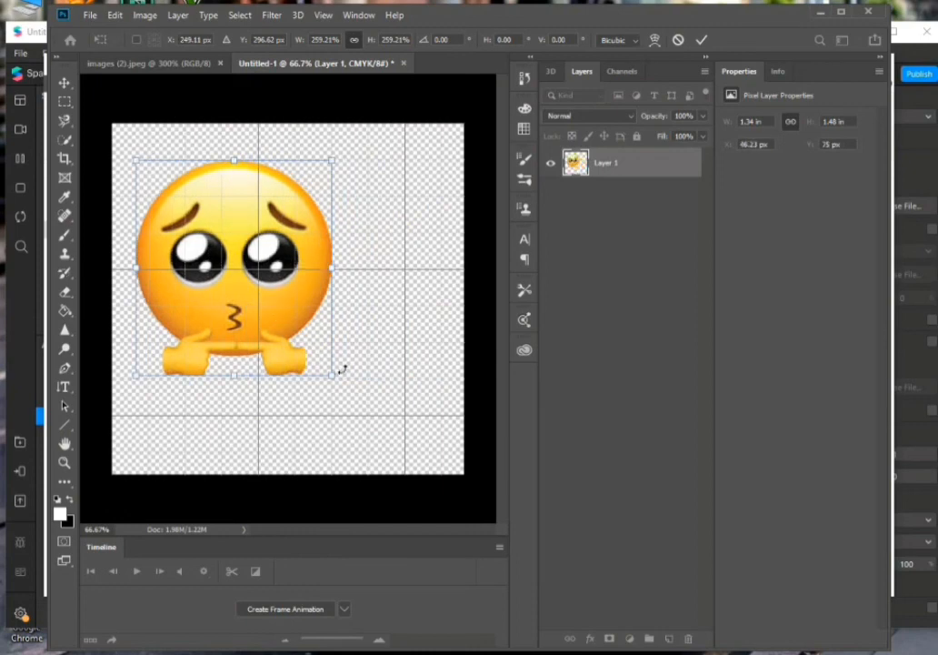
pyautogui.moveTo(332, 377)
pyautogui.mouseDown()
pyautogui.moveTo(409, 448)
pyautogui.moveTo(318, 384)
pyautogui.moveTo(327, 373)
pyautogui.moveTo(325, 393)
pyautogui.mouseUp()
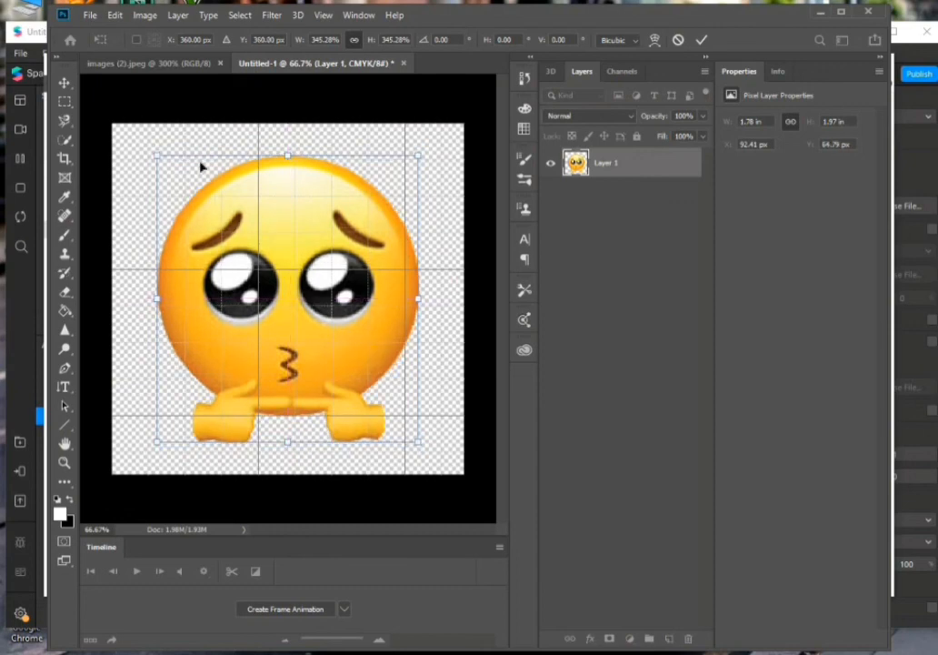
# Save the emoji document, applying the pending transformation
pyautogui.click(90, 15)
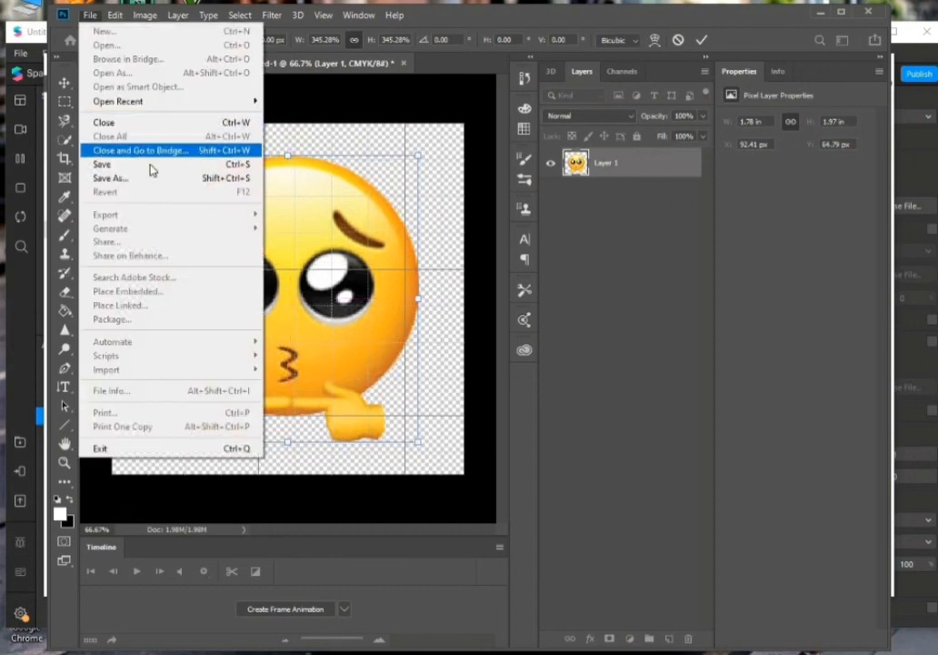
pyautogui.click(146, 167)
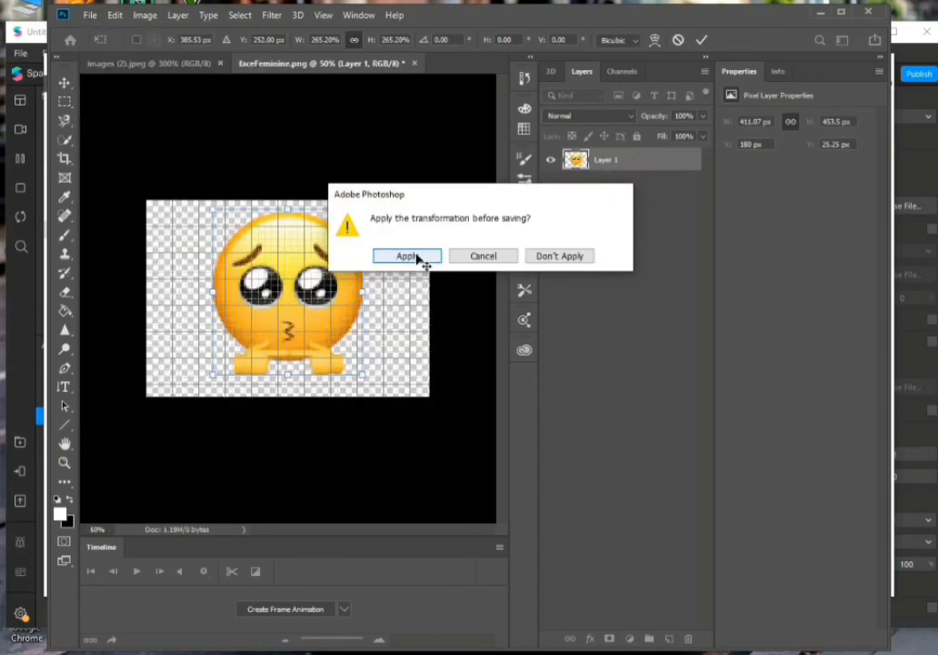
pyautogui.click(407, 256)
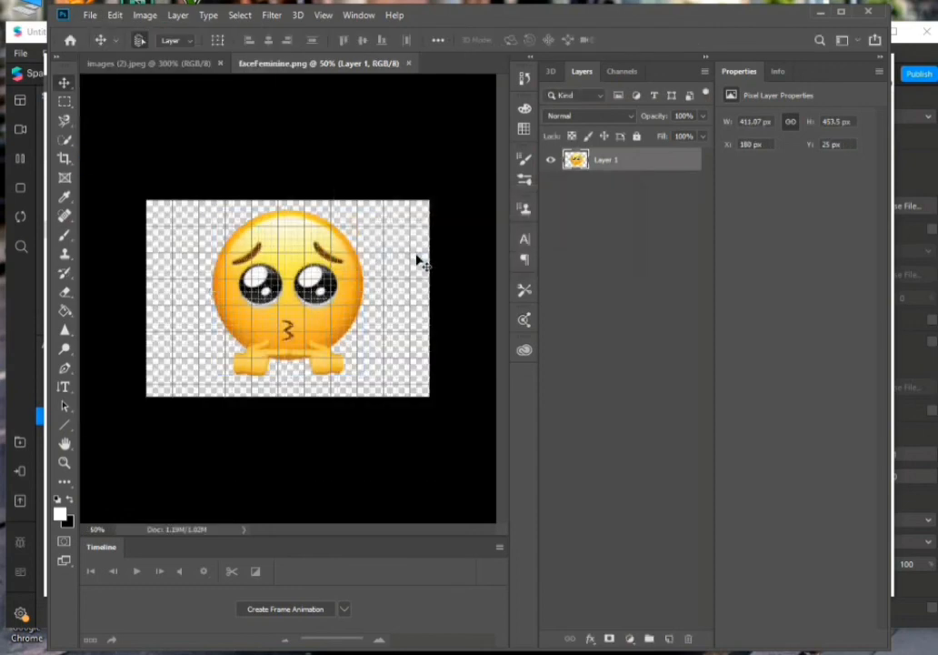
# Save a PNG copy of the emoji image as faceFeminine in New folder (2), replacing the existing file
pyautogui.click(91, 15)
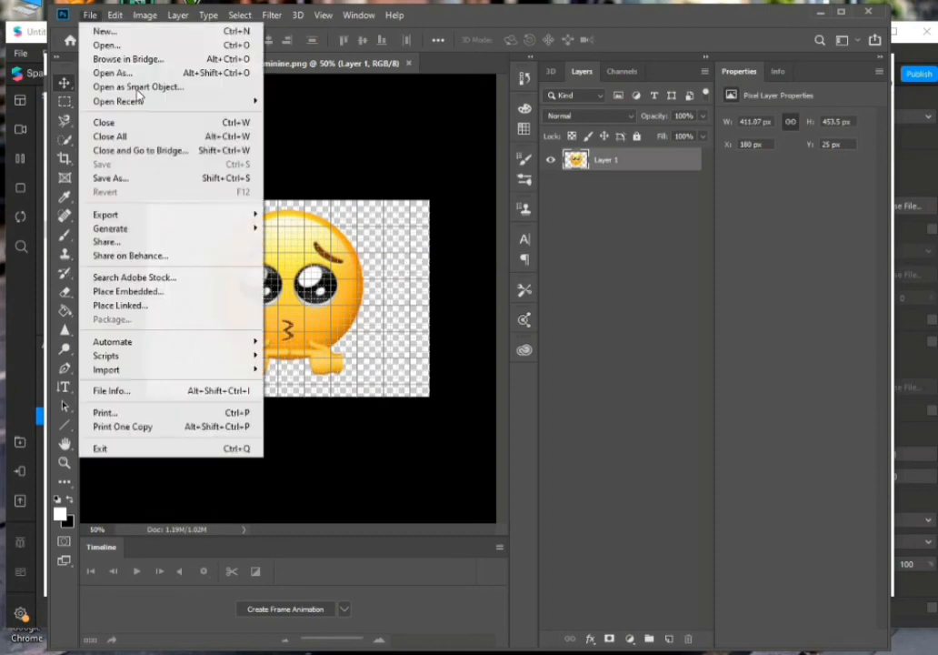
pyautogui.click(166, 180)
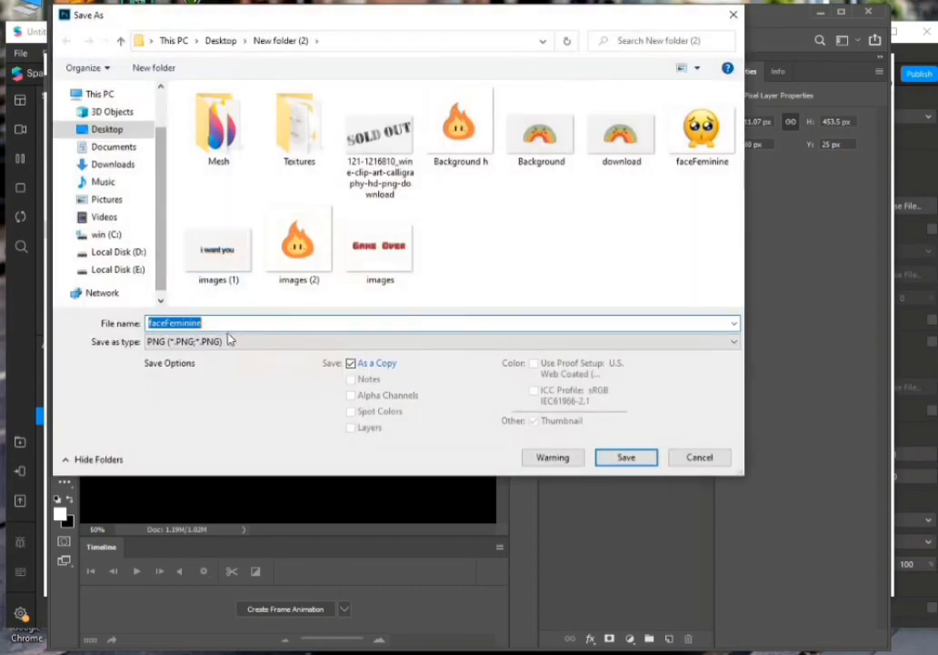
pyautogui.click(229, 342)
pyautogui.click(230, 340)
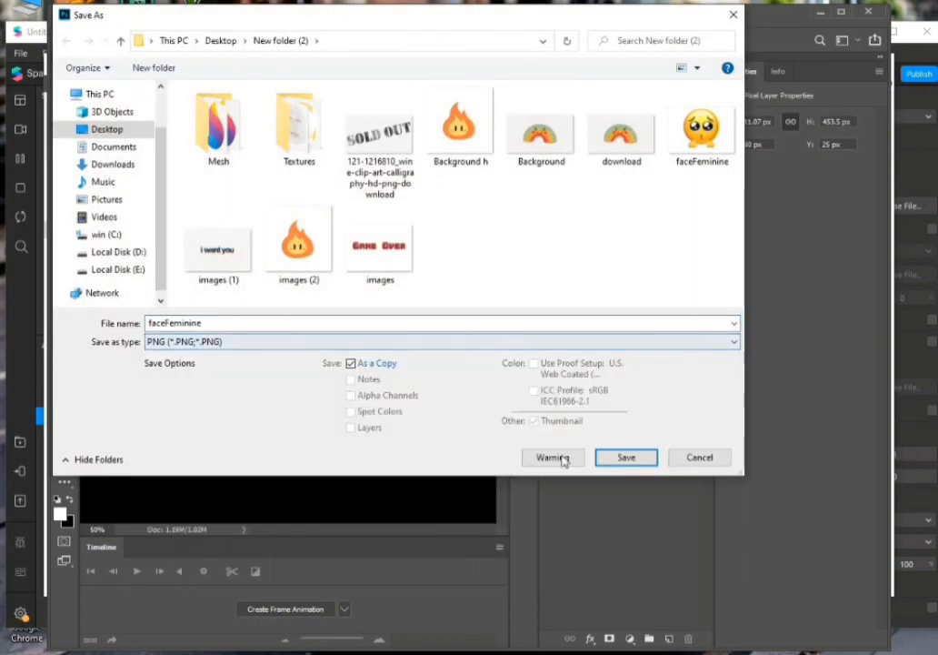
pyautogui.click(623, 457)
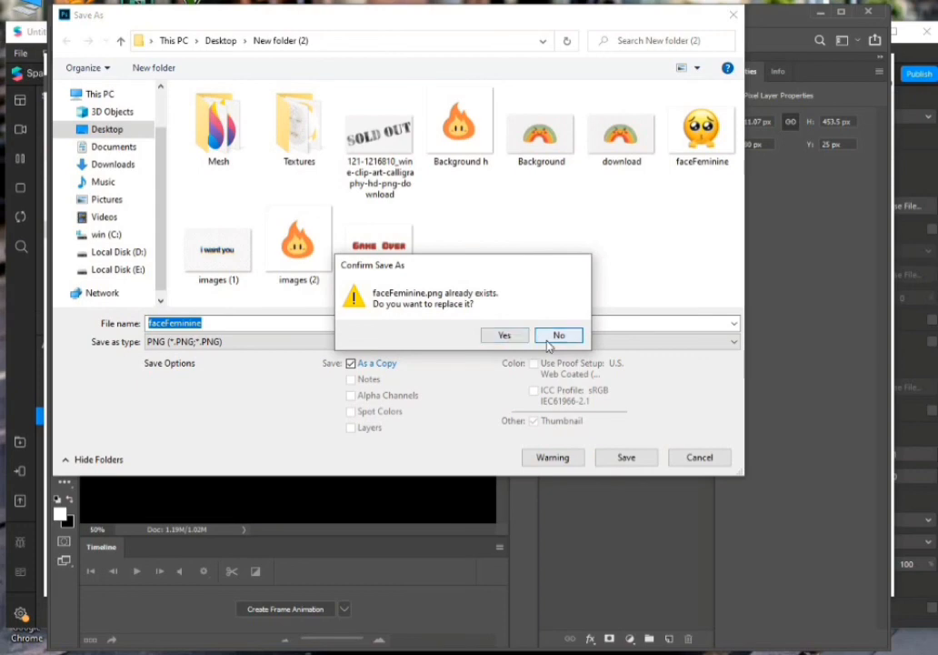
pyautogui.click(555, 335)
pyautogui.click(607, 456)
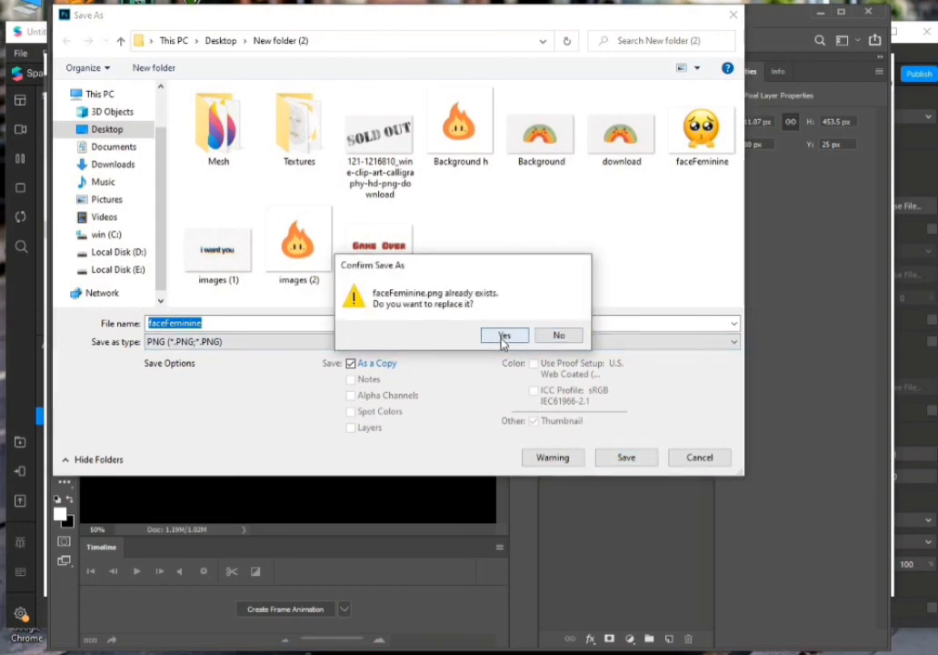
pyautogui.click(503, 334)
pyautogui.click(549, 193)
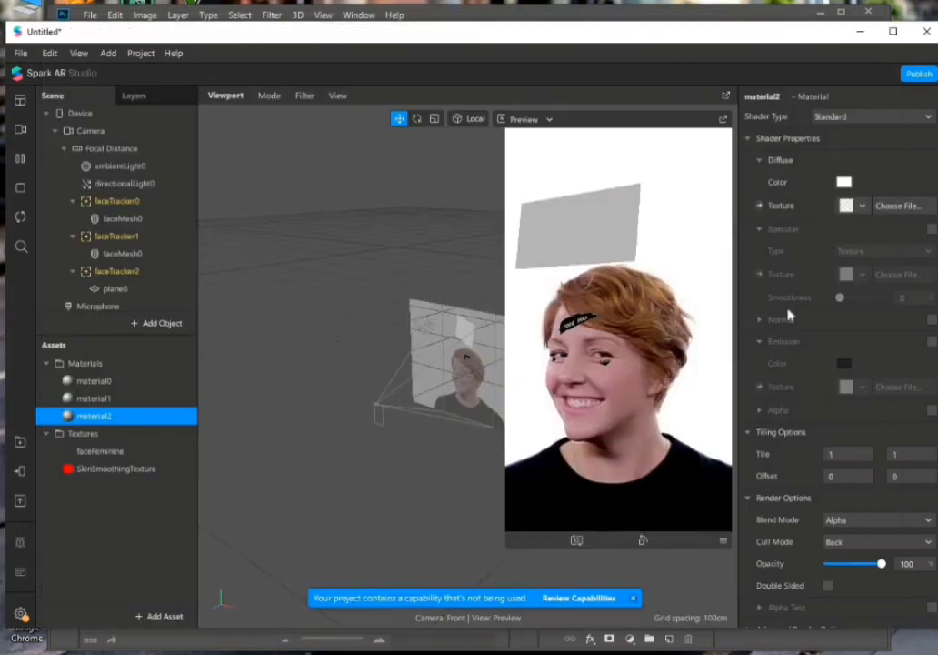
# Import the emoji image faceFeminine from New folder (2) as the diffuse texture of material2
pyautogui.click(899, 206)
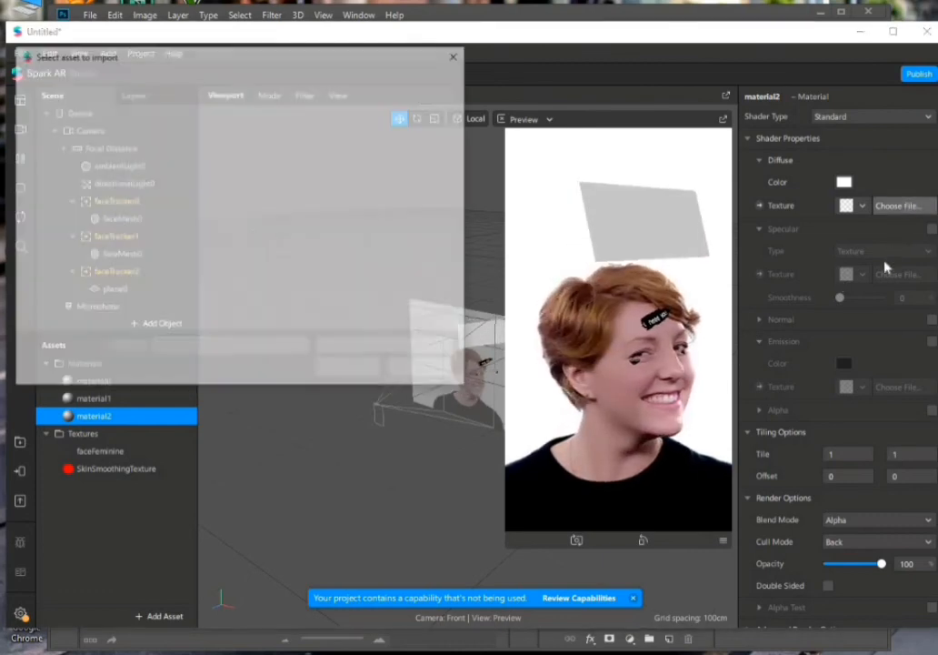
pyautogui.scroll(-3, 390, 196)
pyautogui.click(414, 135)
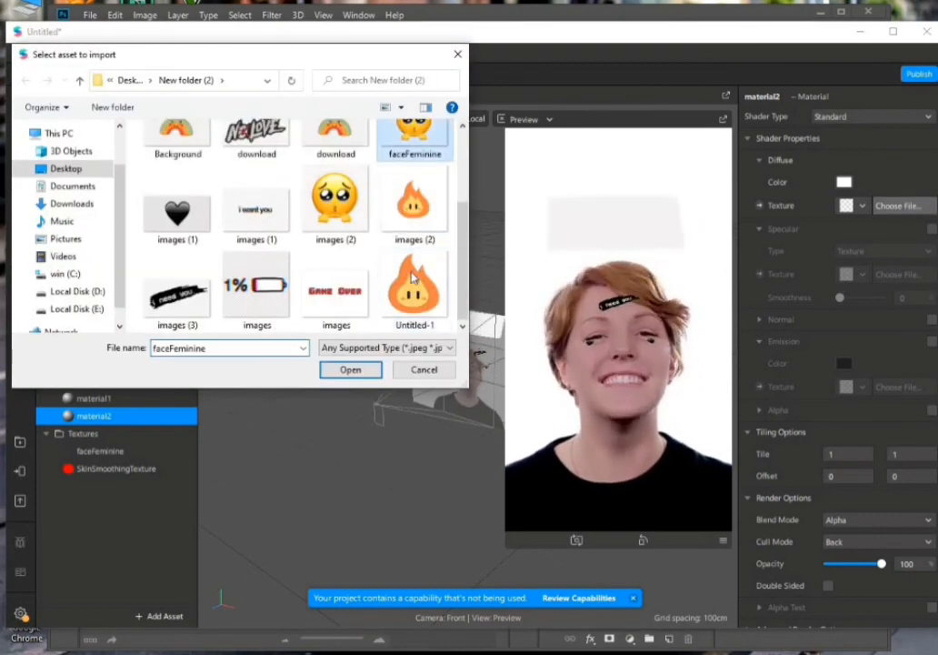
pyautogui.click(353, 371)
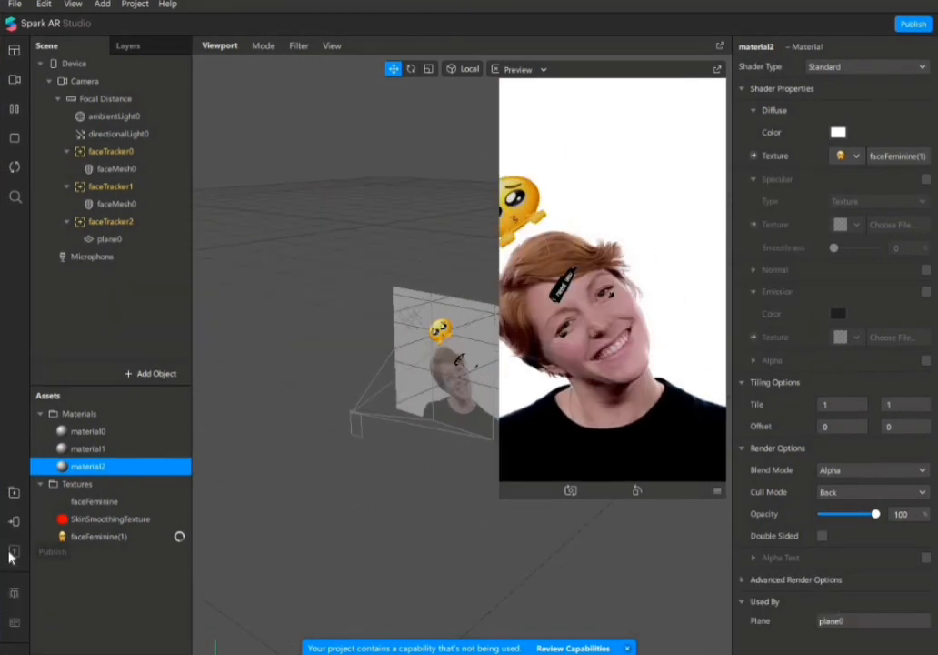
# Open the publishing dialog for the finished effect
pyautogui.click(12, 552)
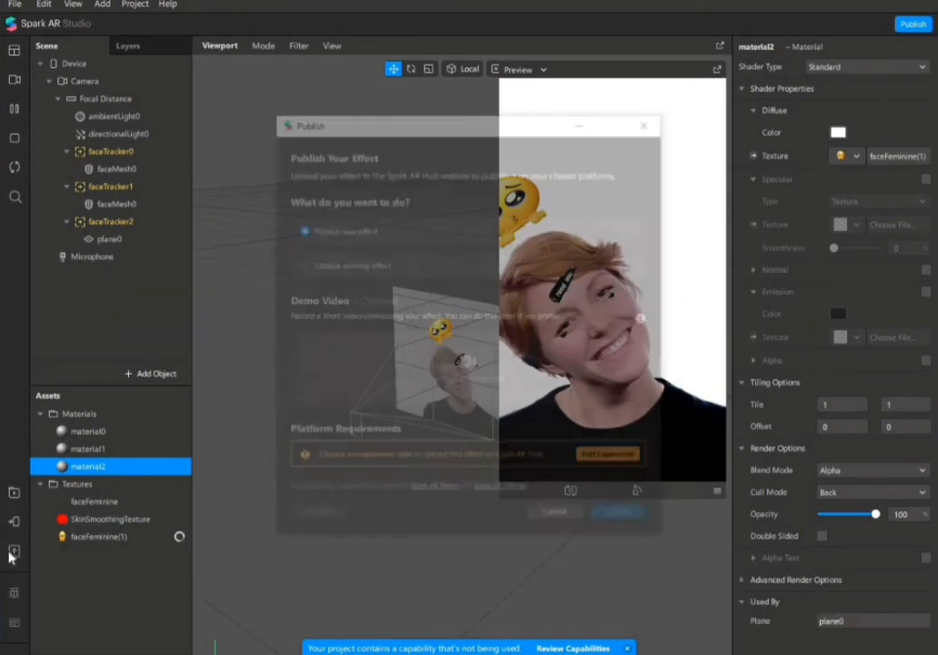